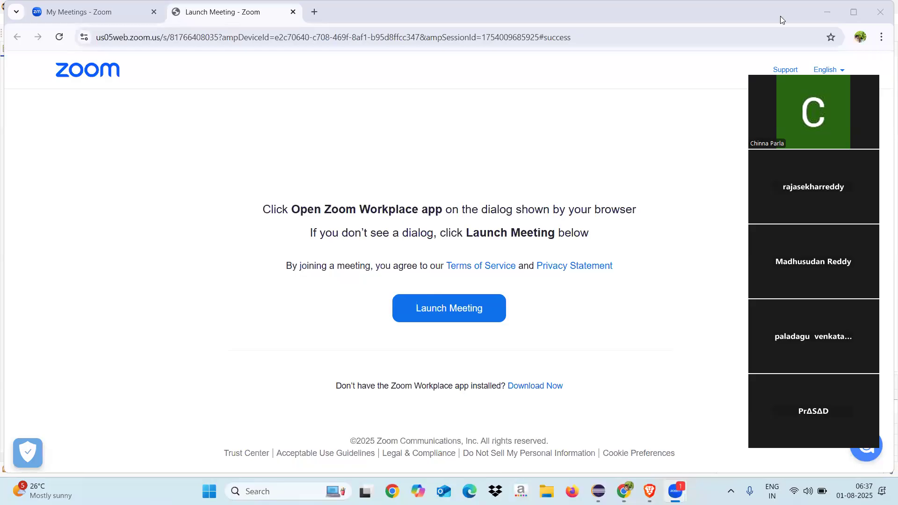
Step: Switch to Eclipse, collapse the ZIA_3177, ZIA_20, ZCUST_17 and ZIA_REDDY InfoAreas, and expand and select the ZCHERRY InfoArea
left_click(826, 12)
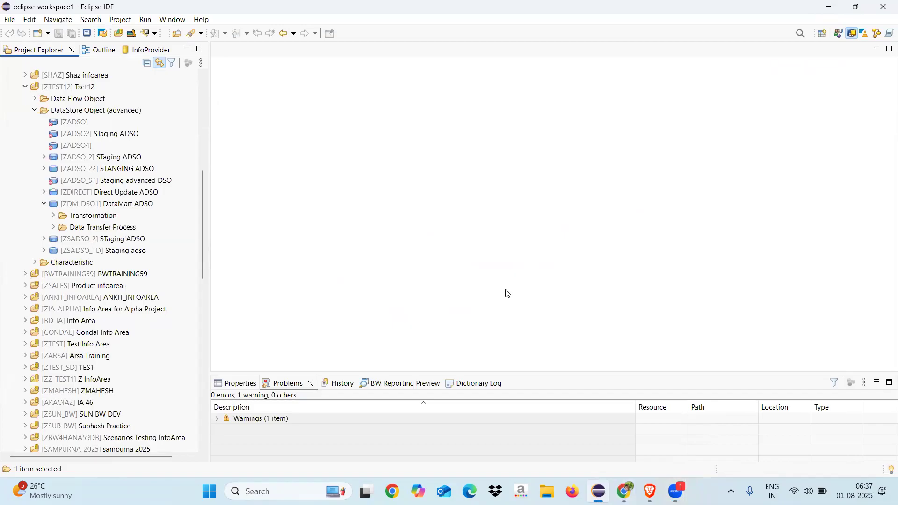
left_click_drag(202, 250, 203, 140)
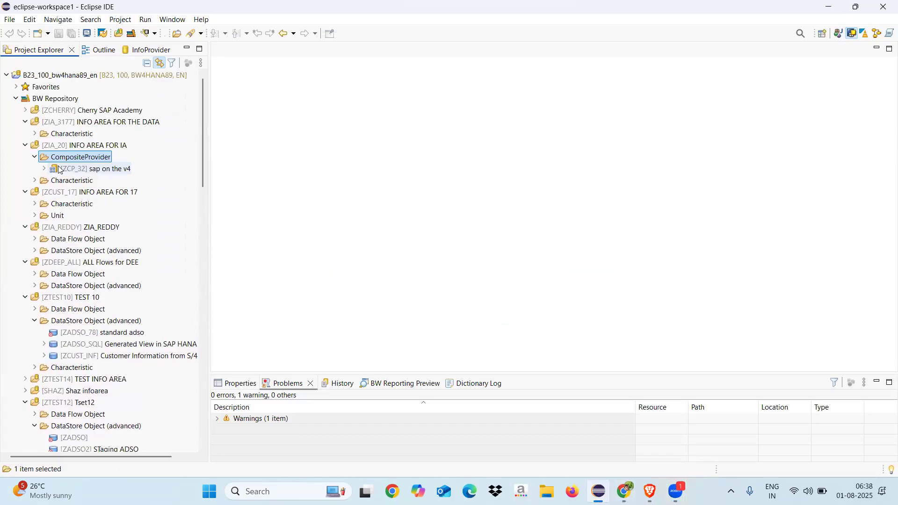
left_click(25, 146)
left_click(26, 122)
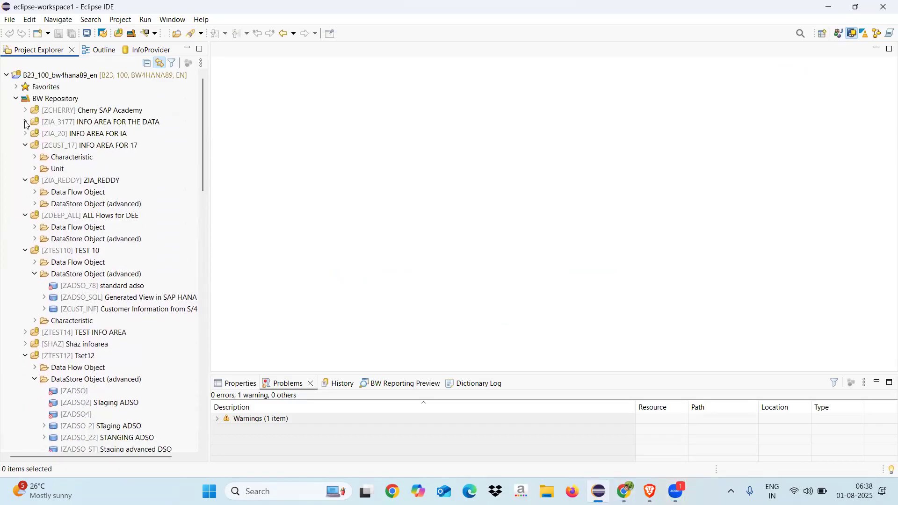
left_click(25, 145)
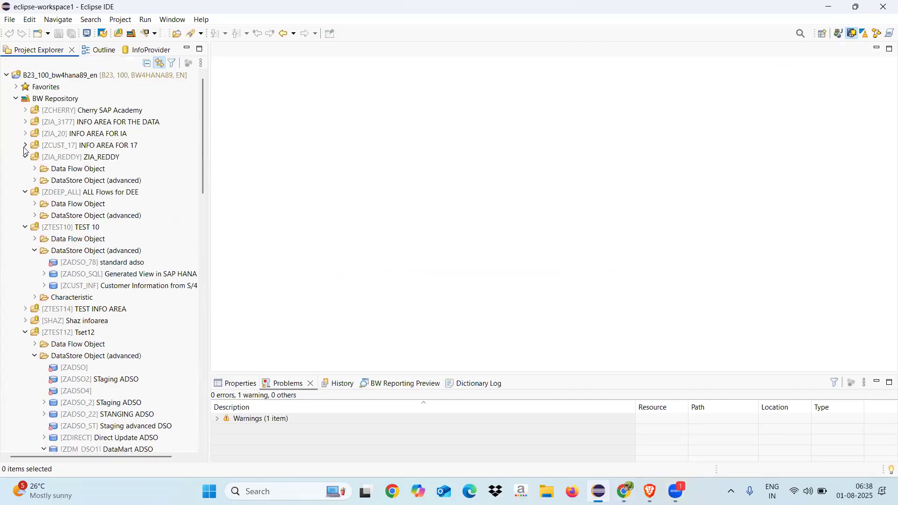
left_click(26, 157)
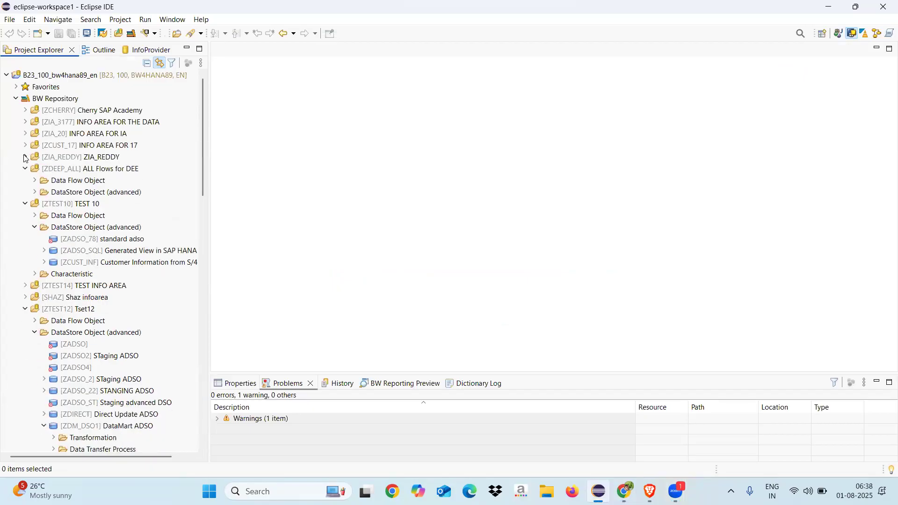
left_click(25, 112)
left_click(71, 111)
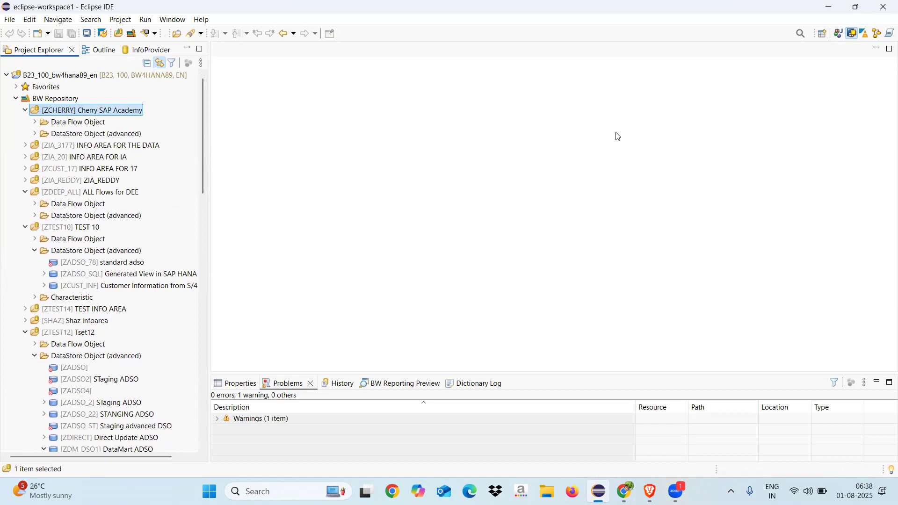
Step: Open the BW Modeling perspective from the list of available perspectives
left_click(824, 37)
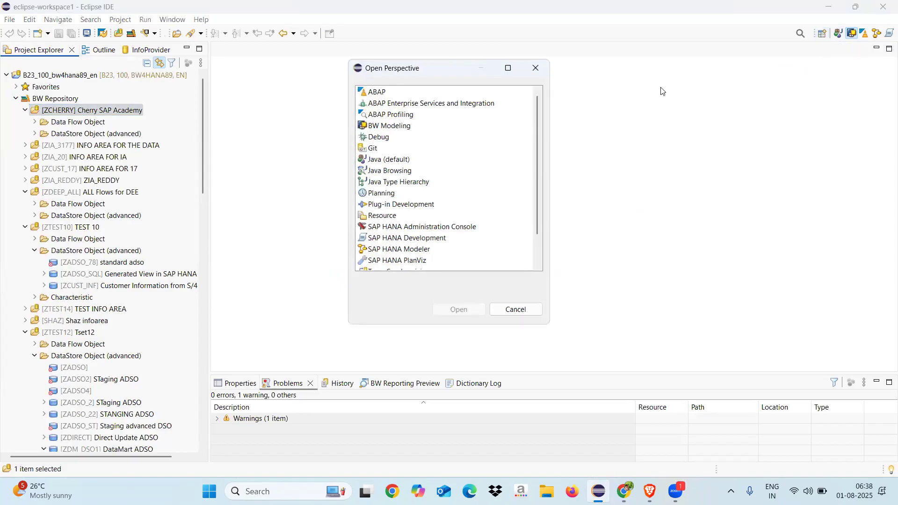
left_click(401, 127)
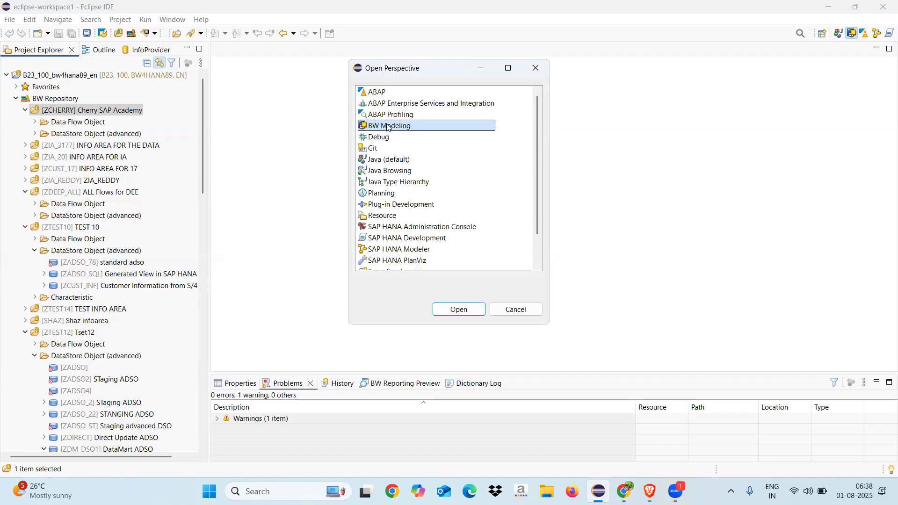
double_click(390, 127)
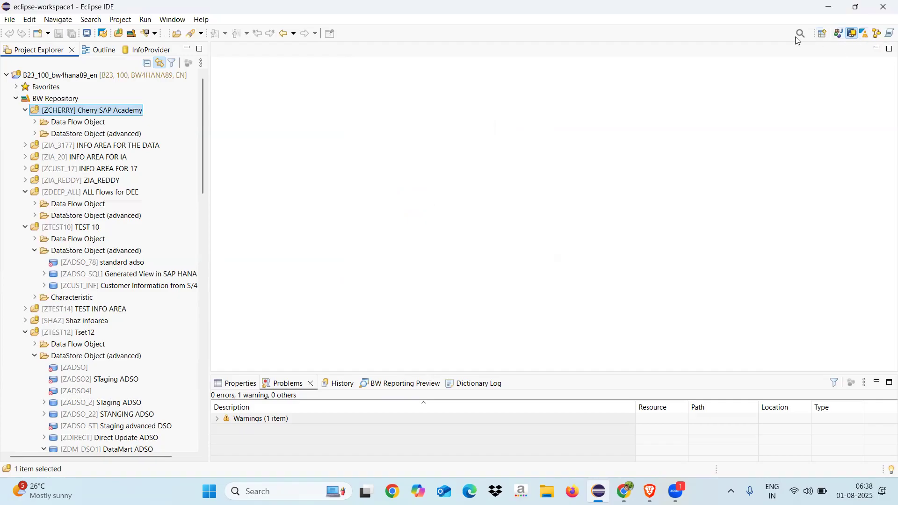
Step: Review the ABAP, BW Modeling and SAP HANA Modeler entries among the available perspectives and reopen BW Modeling
left_click(822, 33)
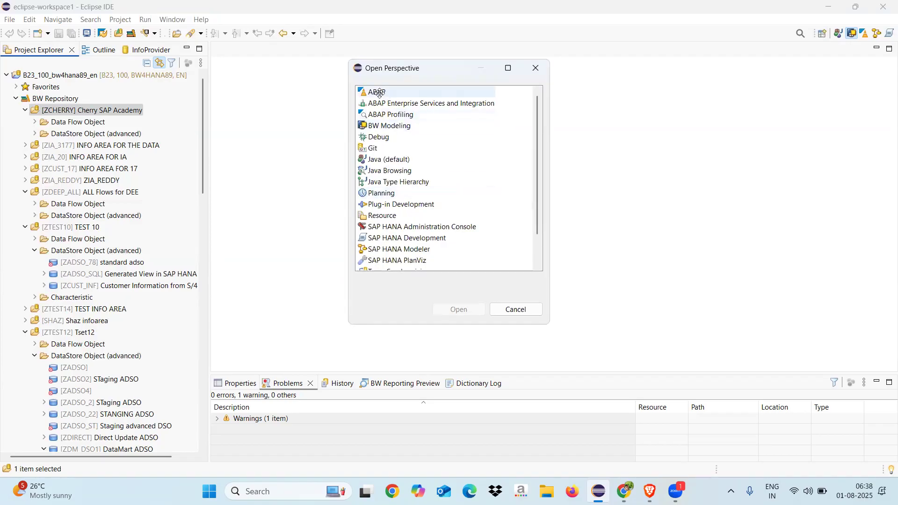
left_click(379, 92)
left_click(379, 125)
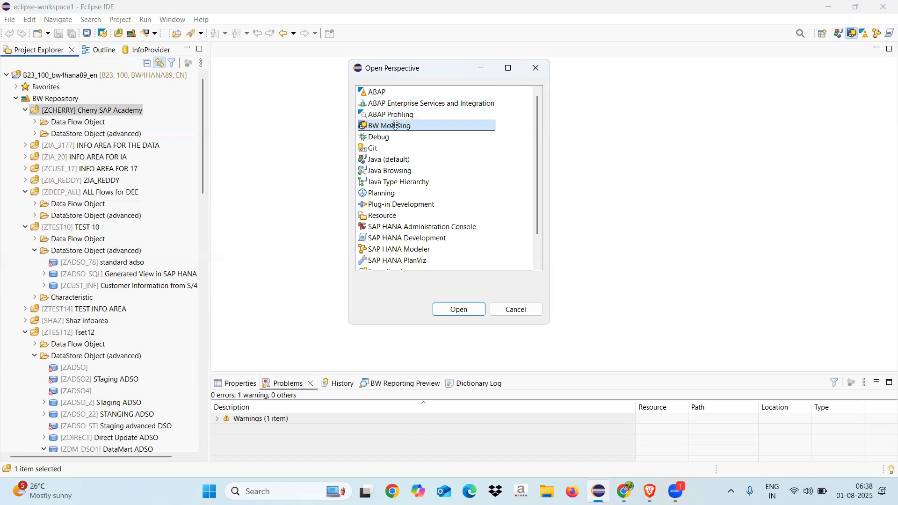
left_click(381, 248)
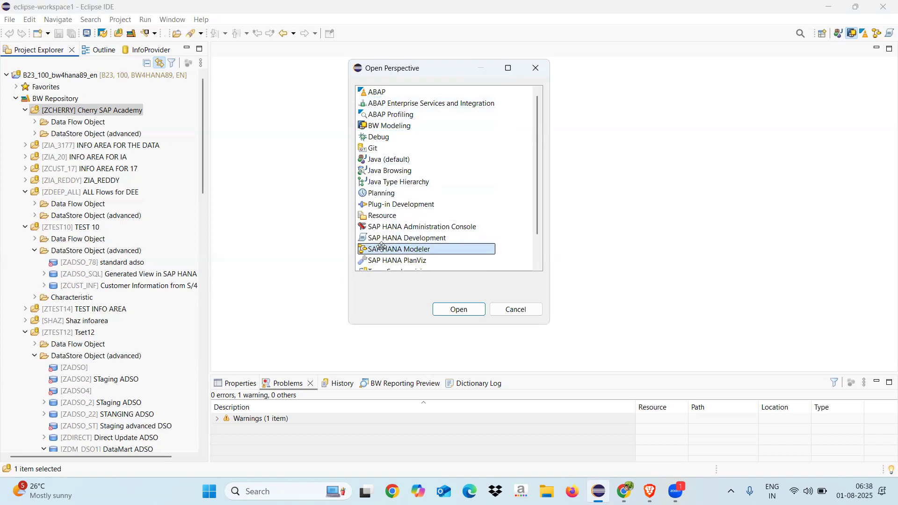
left_click(382, 125)
left_click(458, 309)
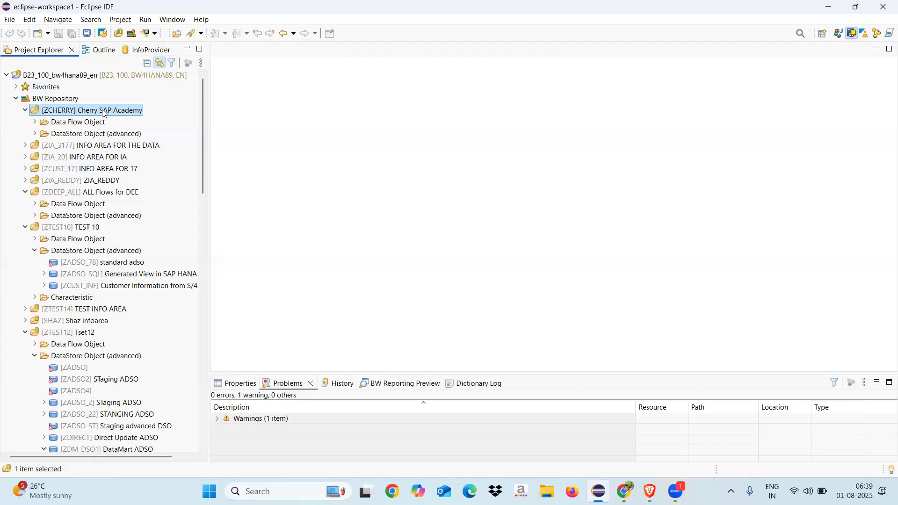
Step: Create a Data Flow Object named ZSALES_ITEM with the description "Sales Order Item" in the ZCHERRY InfoArea
right_click(104, 113)
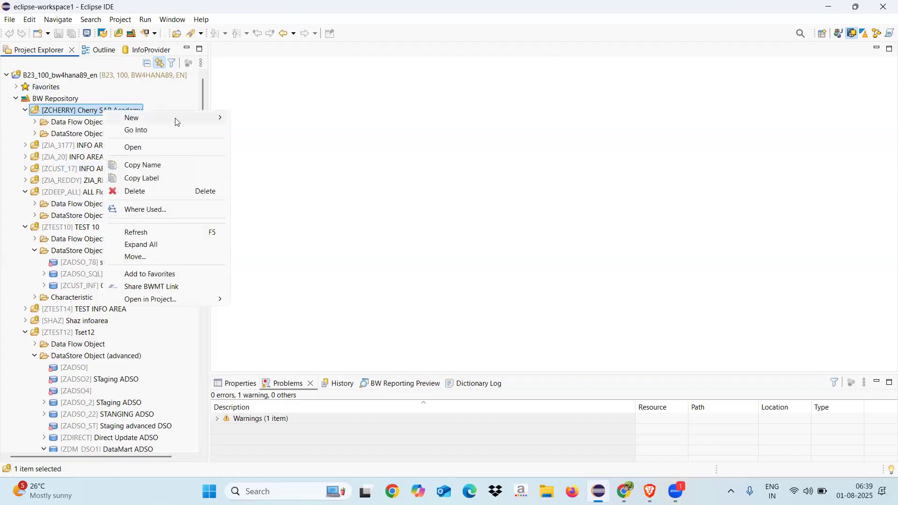
mouse_move(175, 119)
left_click(257, 120)
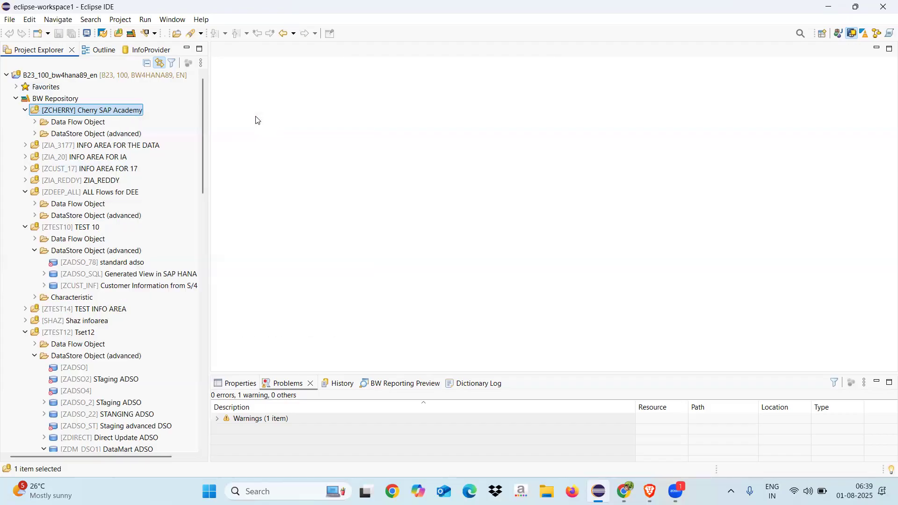
type("Z")
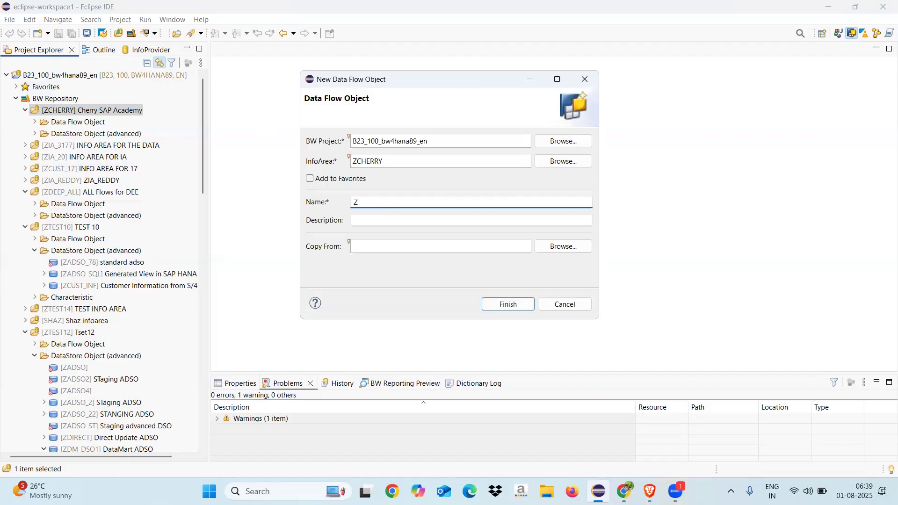
type("SALES_ITEM")
left_click(393, 219)
type("S")
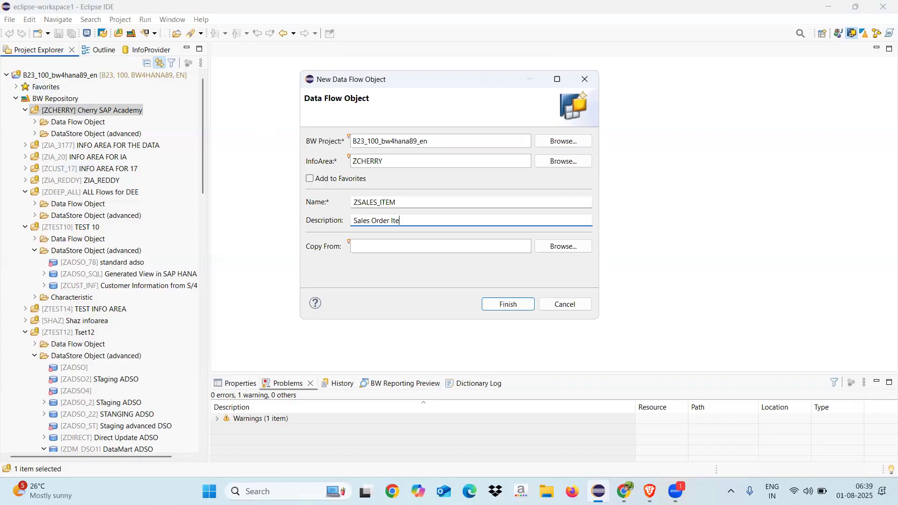
left_click(508, 304)
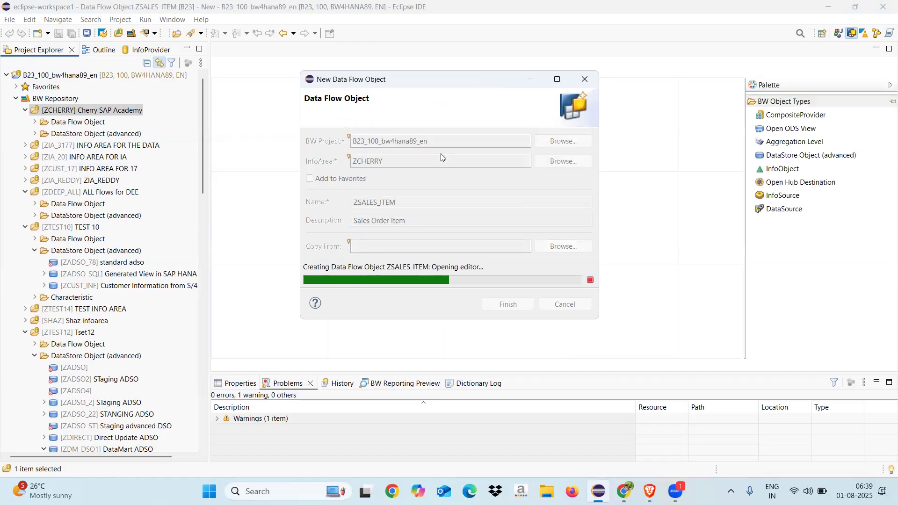
Step: Place a new DataSource node in the lower part of the ZSALES_ITEM data flow, keeping its default name
left_click(781, 209)
left_click(281, 269)
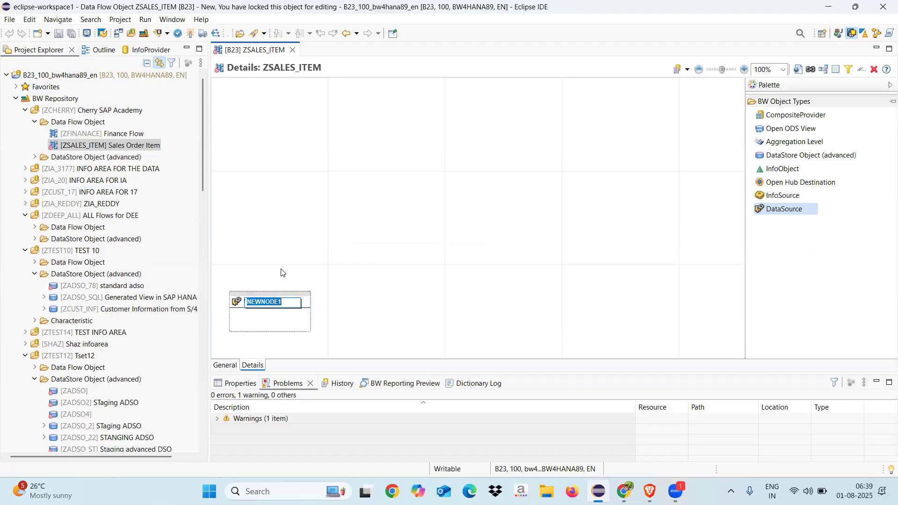
left_click(355, 300)
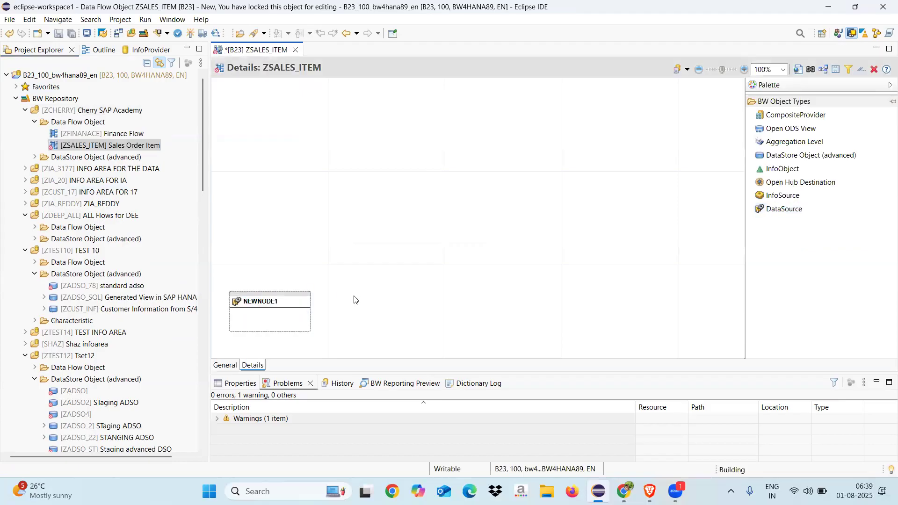
Step: Assign the existing DataSource 2LIS_11_VAITM from S22SAPCLNT to the new DataSource node
right_click(274, 302)
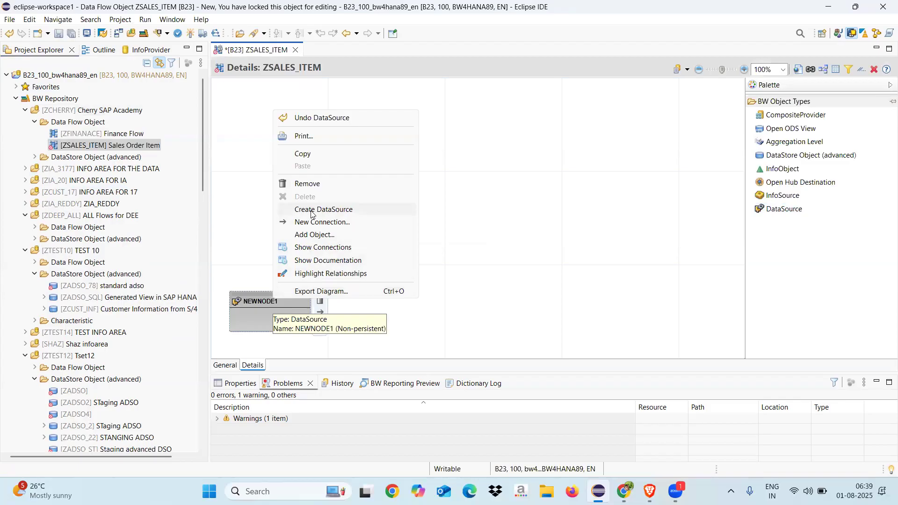
left_click(312, 235)
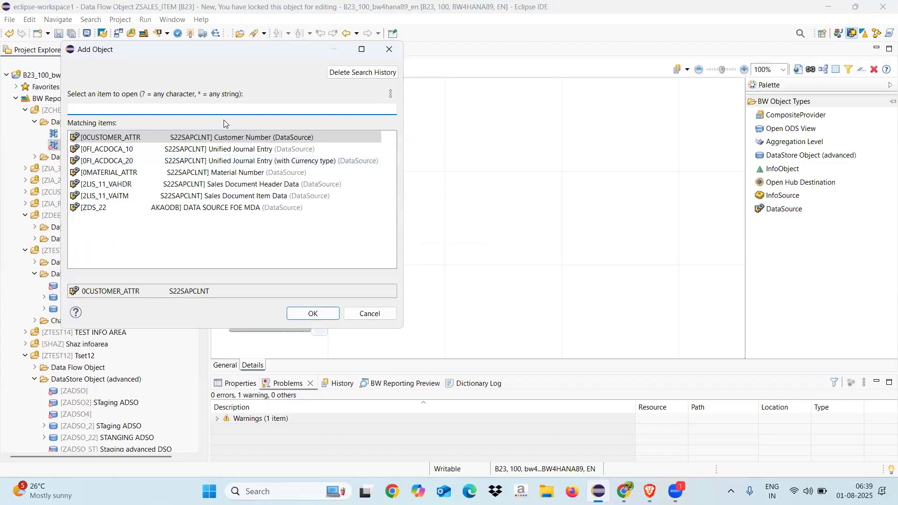
type("2LIS")
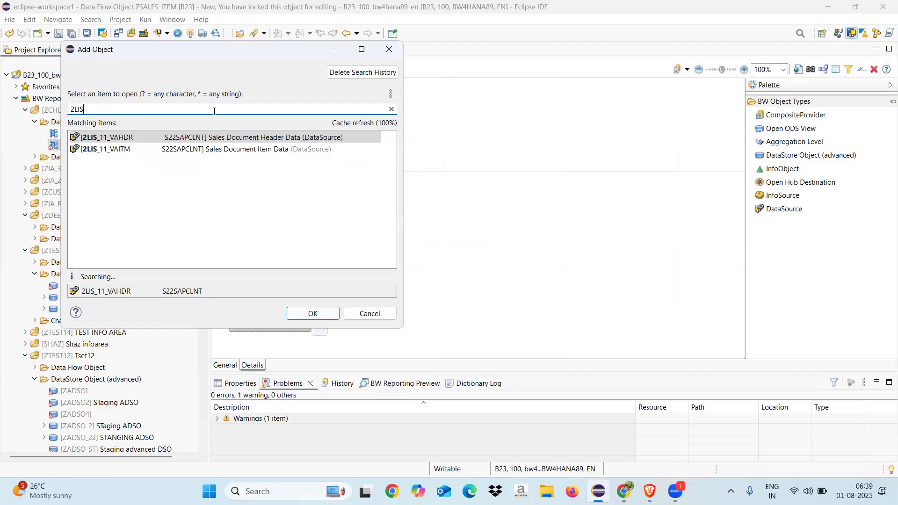
type("_11_VAITM")
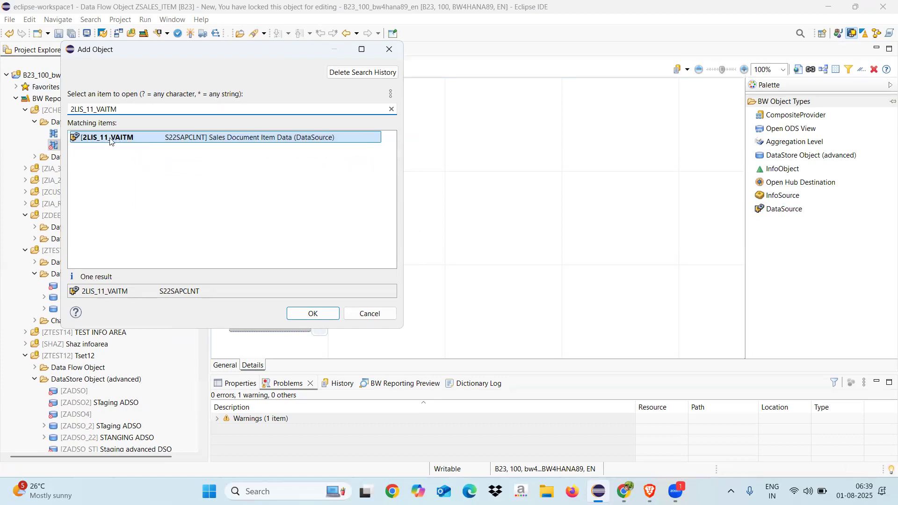
left_click(313, 313)
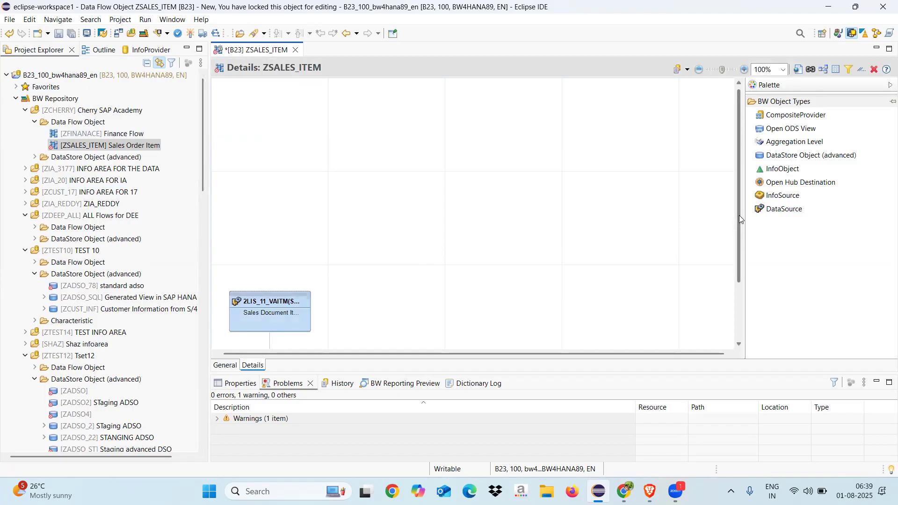
Step: Place a DataStore Object (advanced) node above the 2LIS_11_VAITM DataSource, keeping its default name
mouse_move(740, 219)
left_mouse_down()
mouse_move(728, 286)
mouse_move(728, 226)
left_mouse_up()
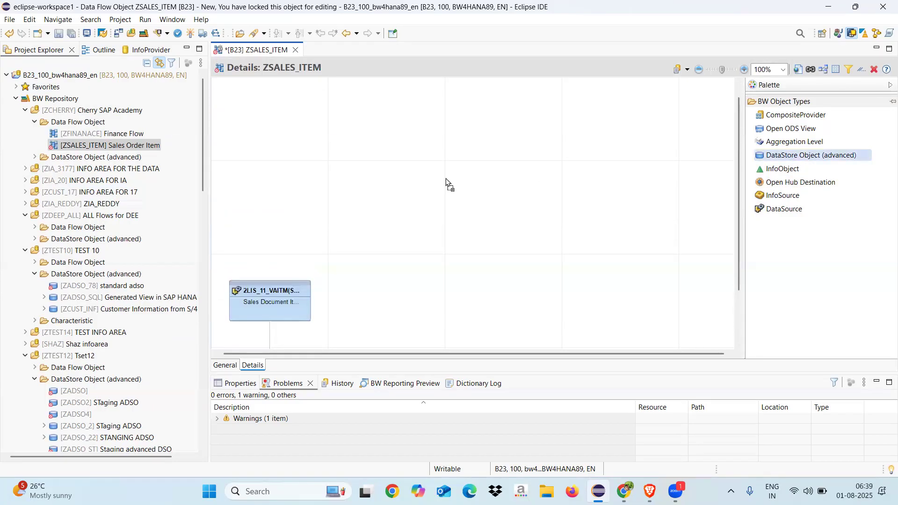
left_click(288, 175)
key("Return")
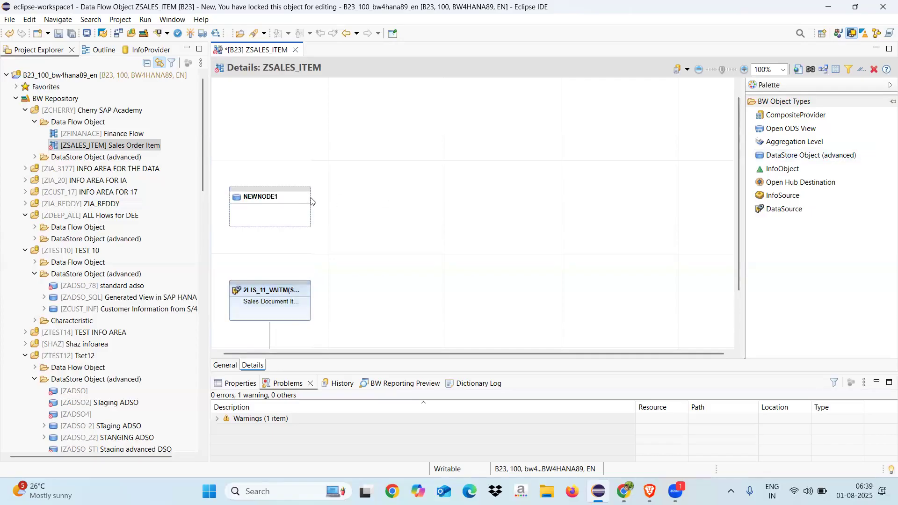
Step: Start creating a DataStore Object (advanced) from the new node, named ZADSO_22 with the description "Standard ADSO"
right_click(287, 196)
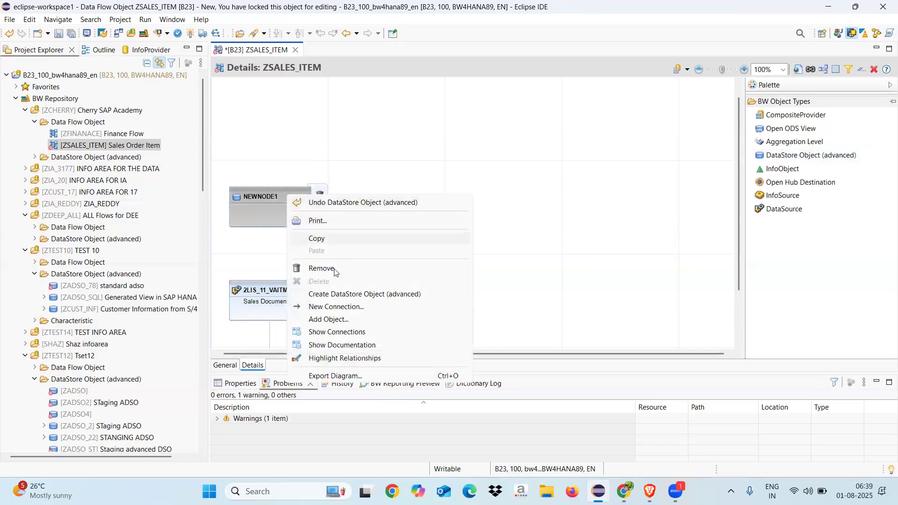
left_click(331, 296)
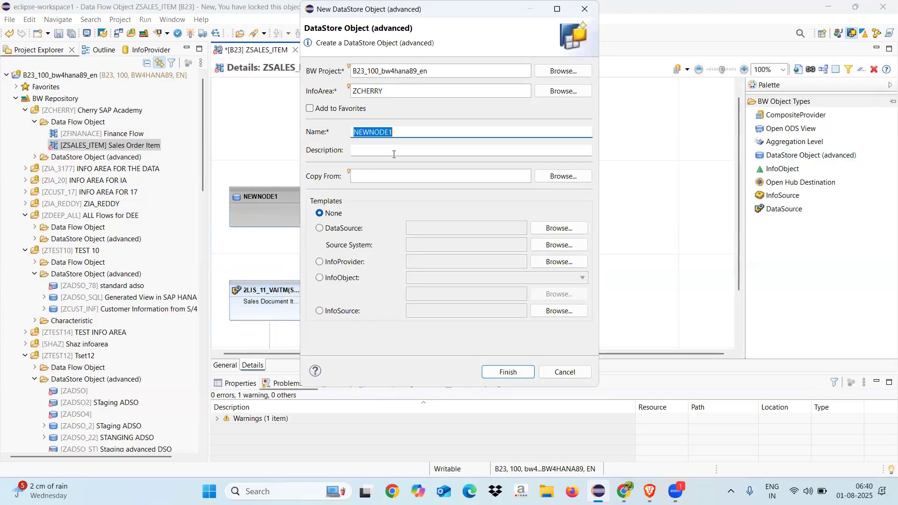
type("ZADSO_22")
left_click(376, 150)
type("Standard ADSO")
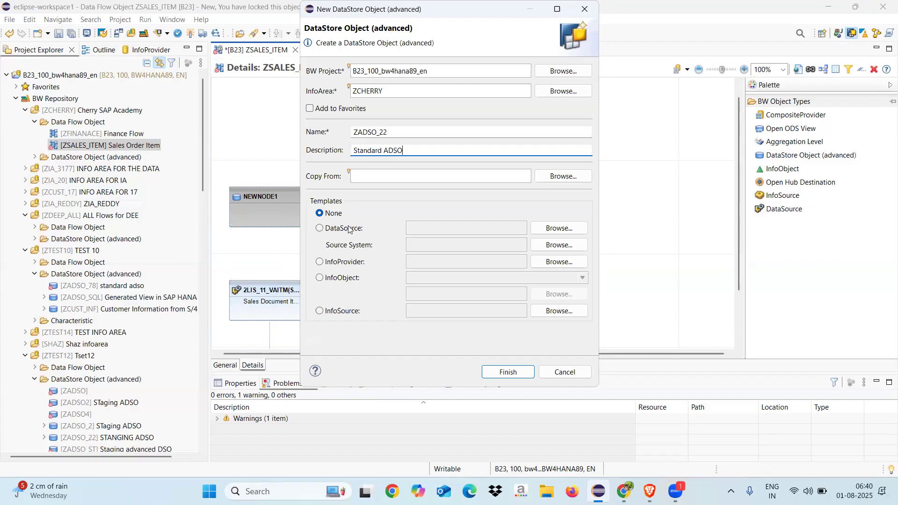
Step: Use DataSource 2LIS_11_VAITM from S22SAPCLNT as the template and try to finish creating the DataStore Object
left_click(320, 228)
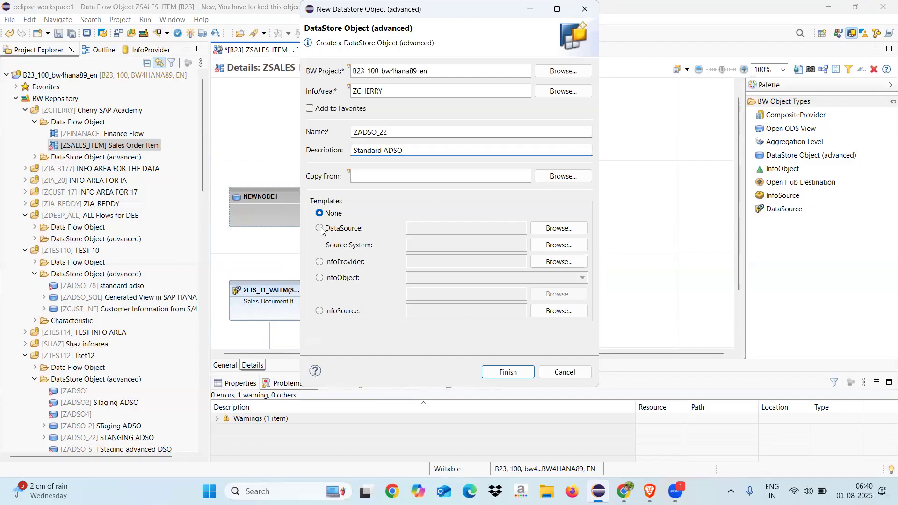
left_click(552, 230)
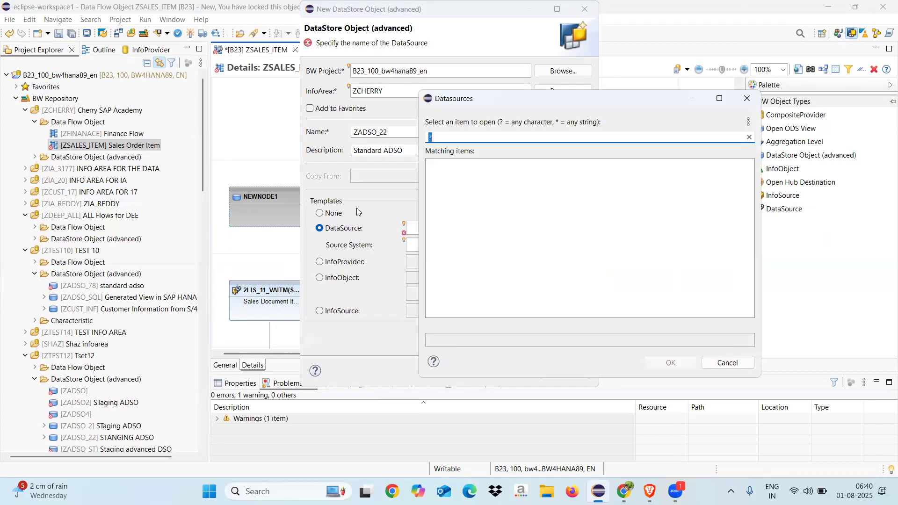
type("2LIS_11_VAITM")
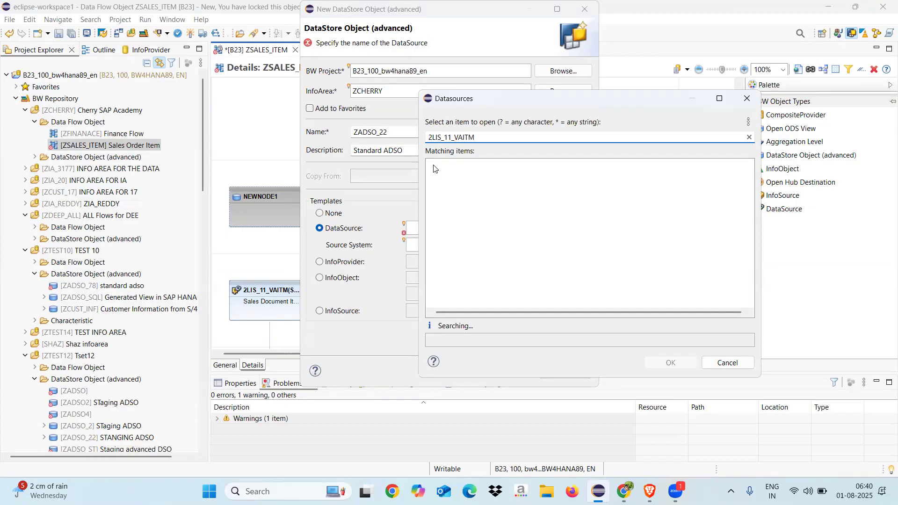
double_click(454, 165)
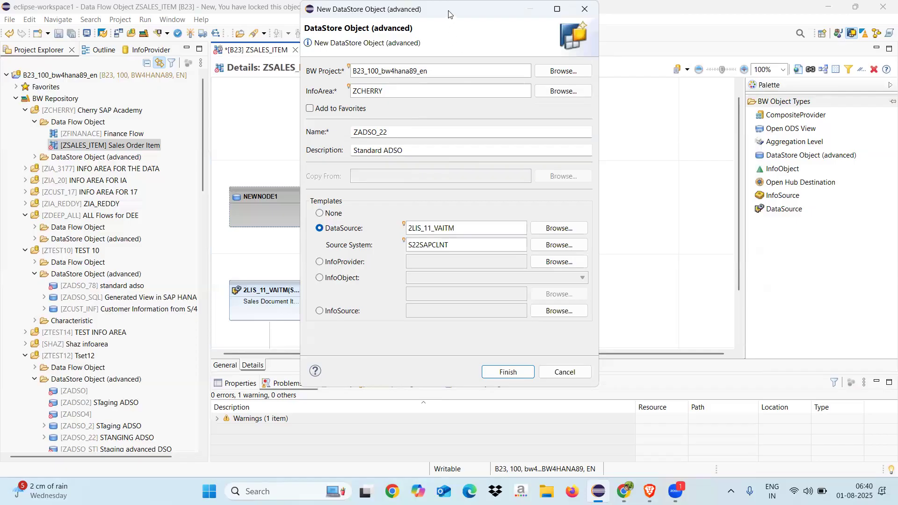
left_click(508, 372)
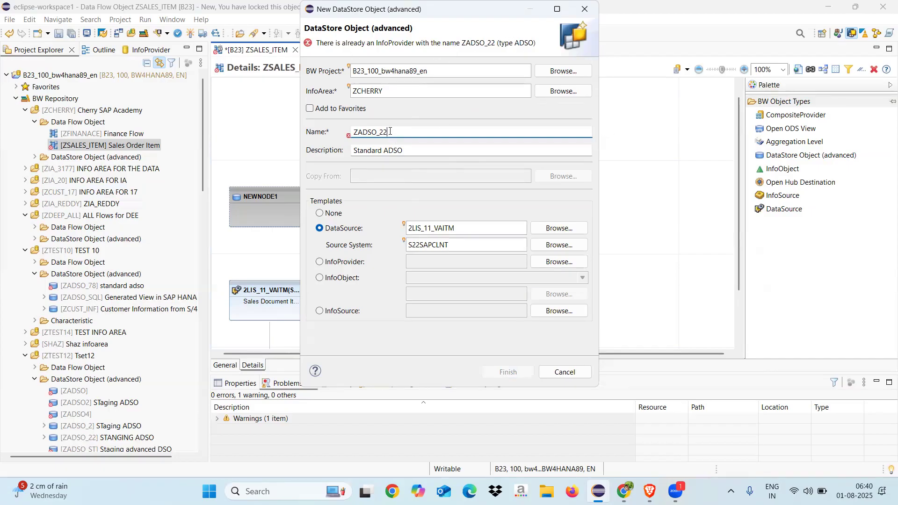
Step: Create the DataStore Object under the name ZADSO_20 and set its modeling type to Standard DataStore Object
key("BackSpace")
type("0")
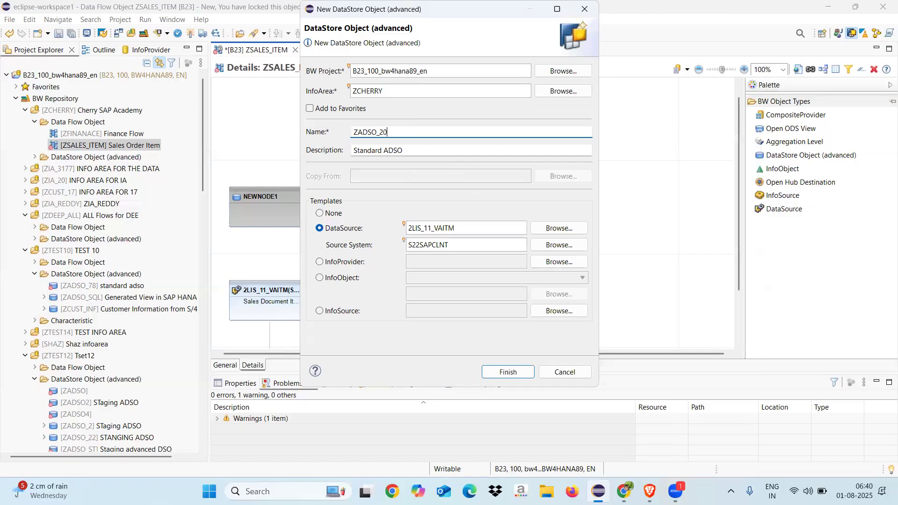
left_click(508, 372)
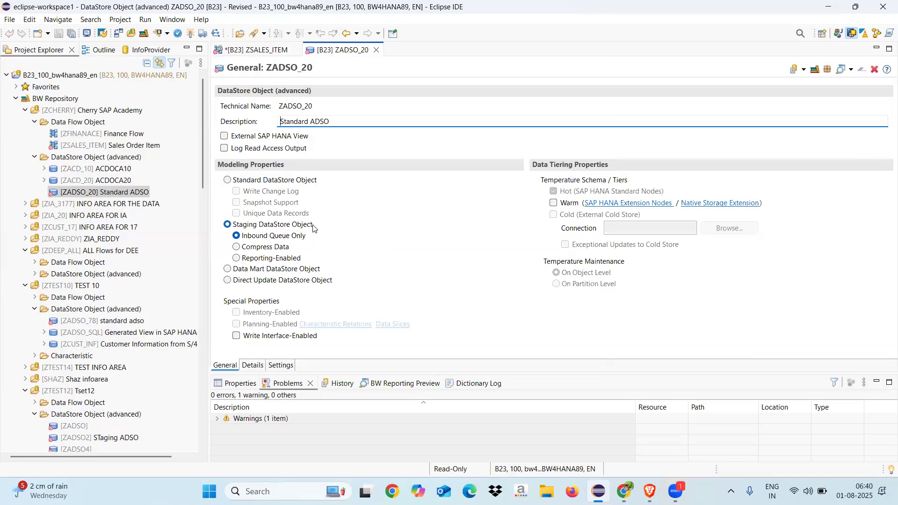
left_click(227, 181)
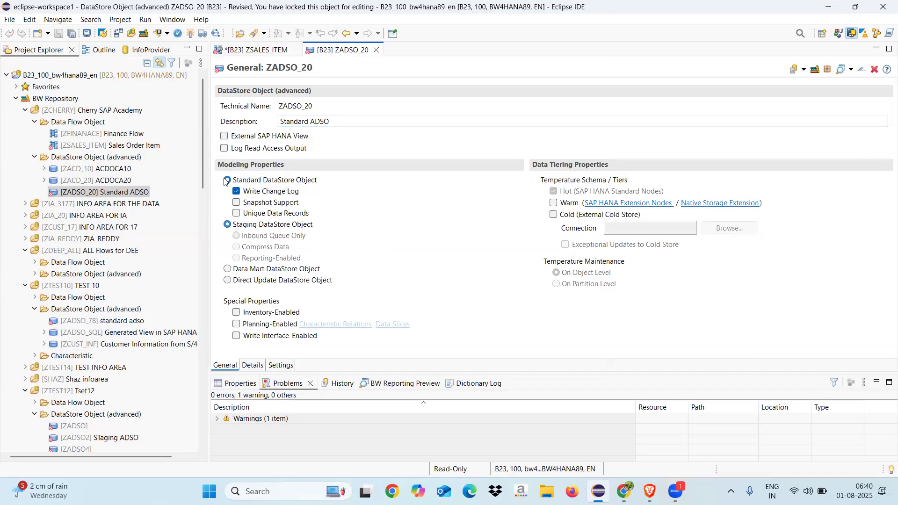
Step: Define the ZADSO_20 key with the fields VBELN (SD Document) and POSNR (Item)
left_click(253, 365)
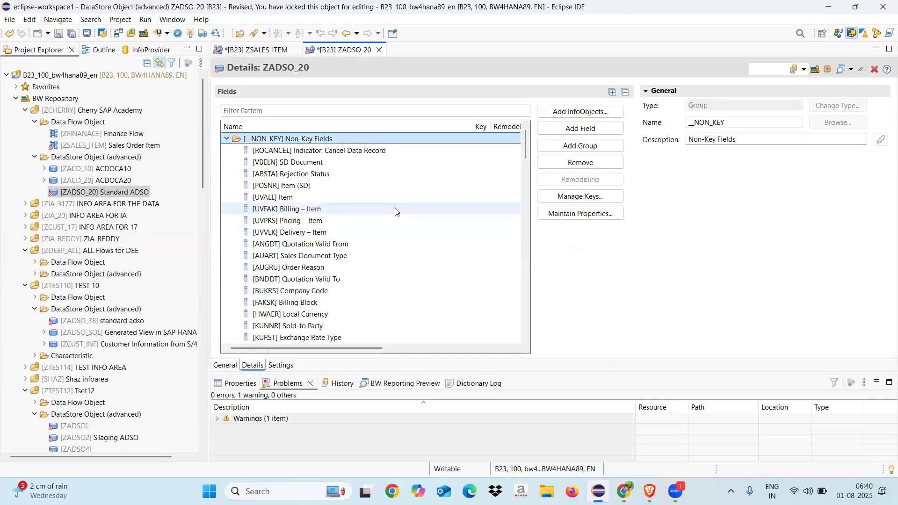
left_click(580, 196)
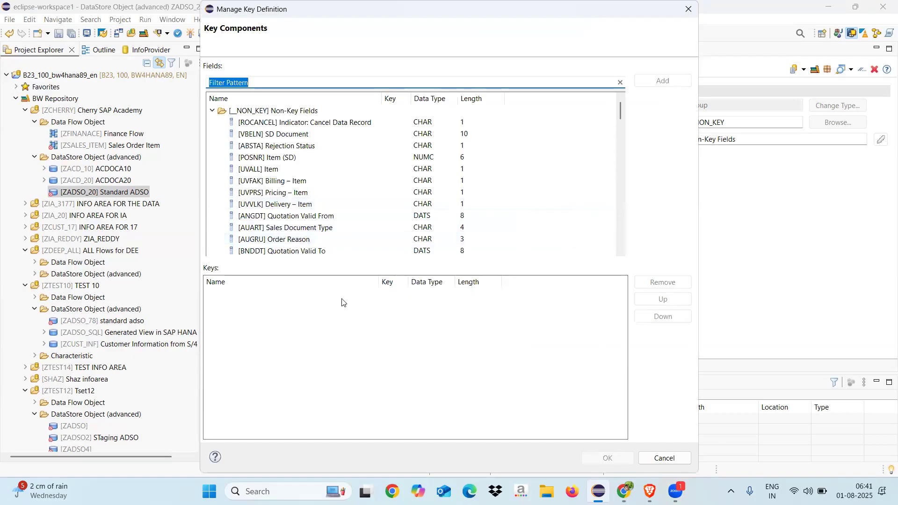
double_click(291, 135)
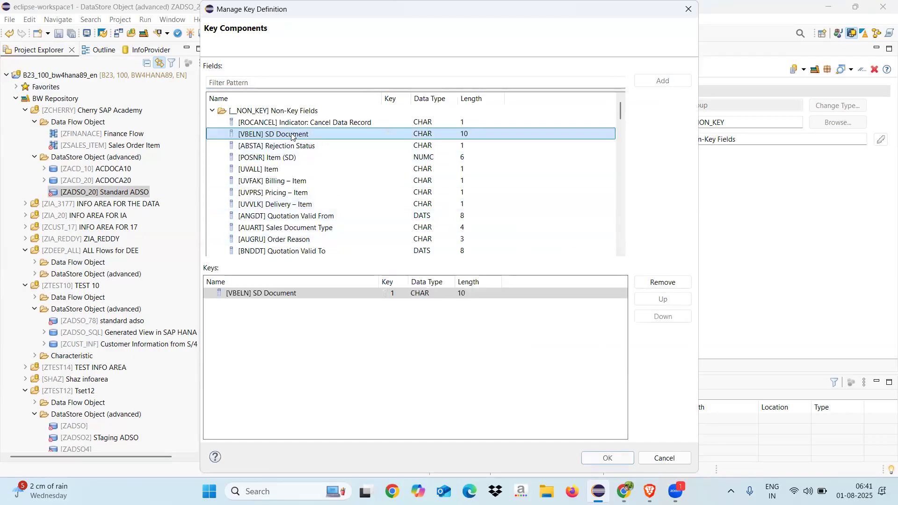
double_click(283, 157)
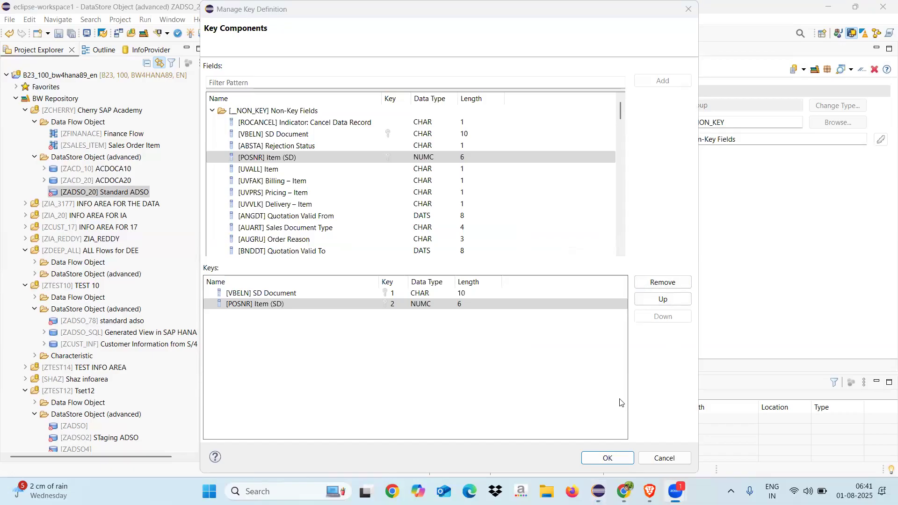
left_click(608, 458)
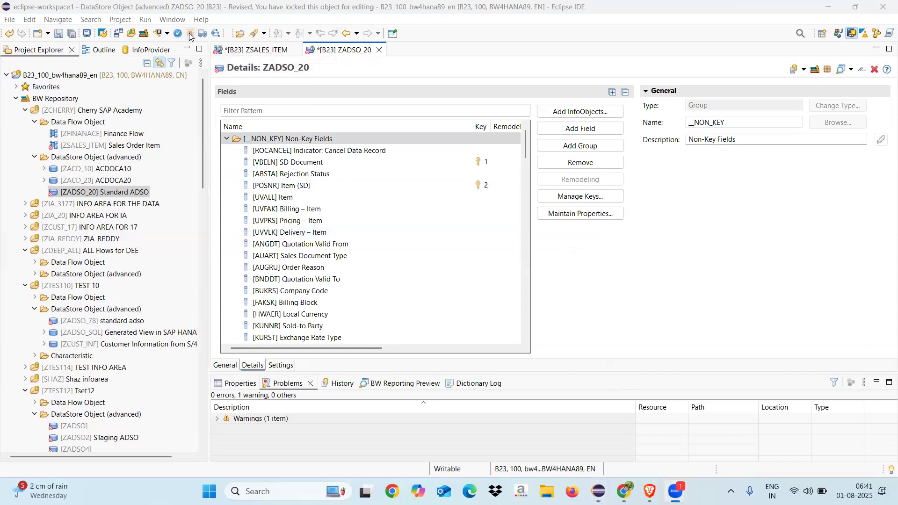
Step: Start adding InfoObjects to ZADSO_20, selecting 0CALDAY and 0CALMONTH
left_click(570, 113)
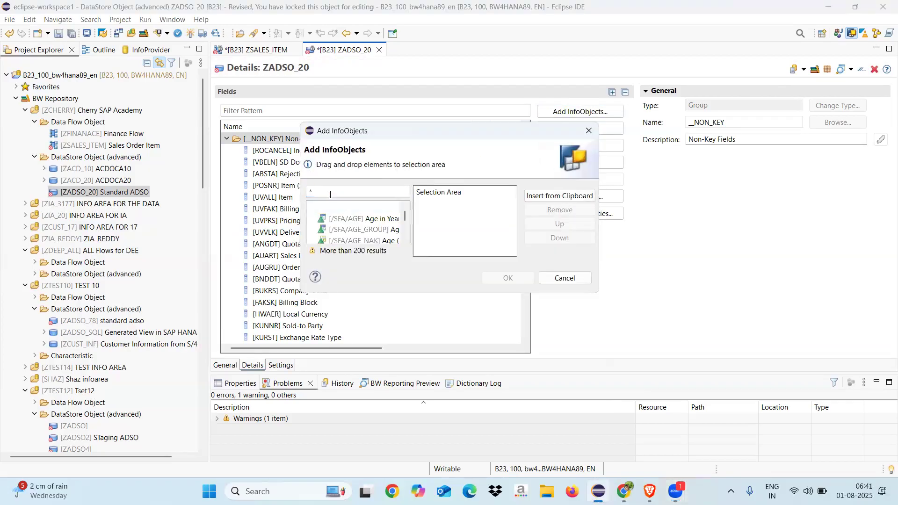
left_click(334, 188)
type("0calda")
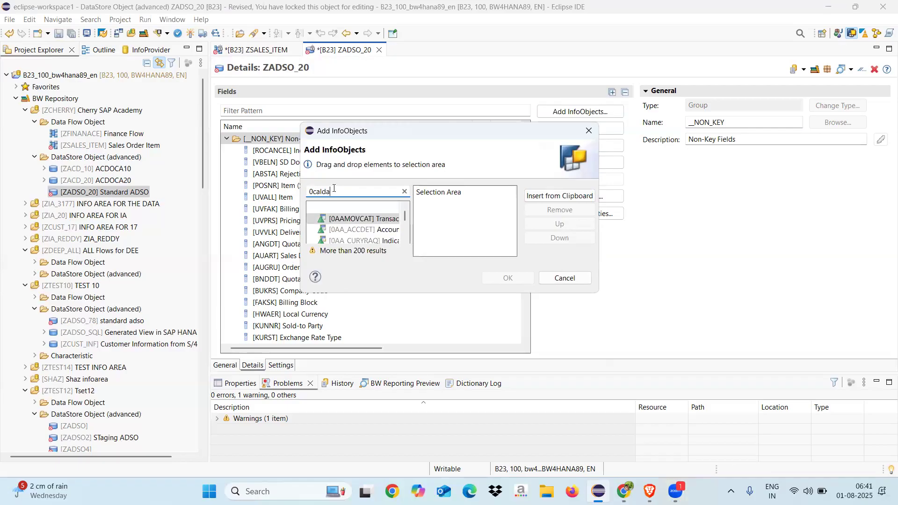
type("y")
double_click(344, 220)
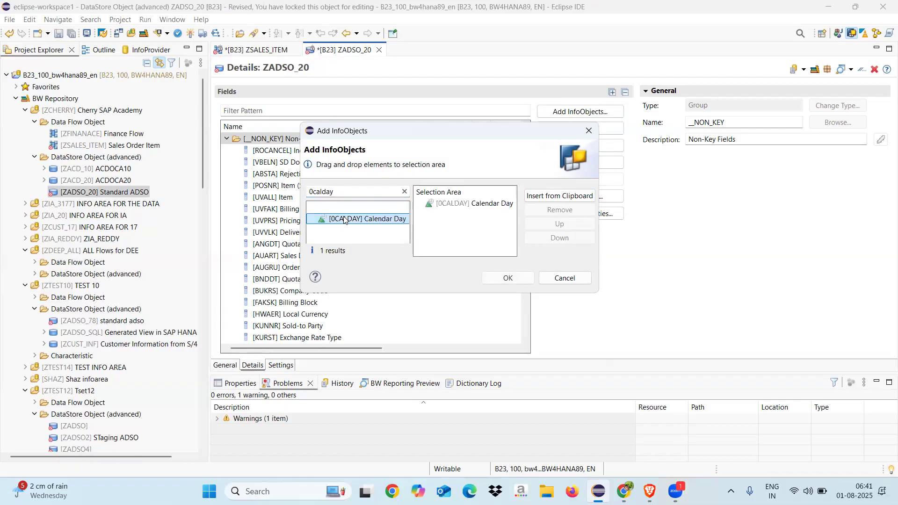
left_click(346, 193)
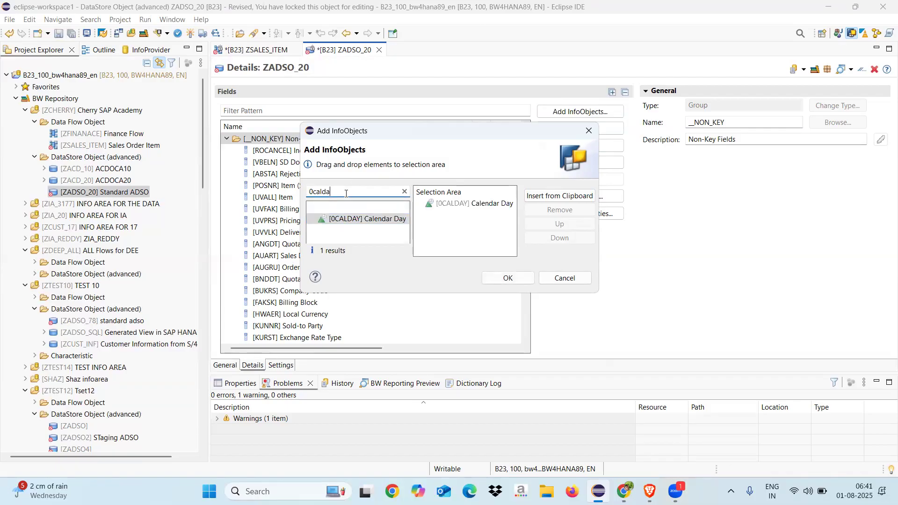
key("BackSpace")
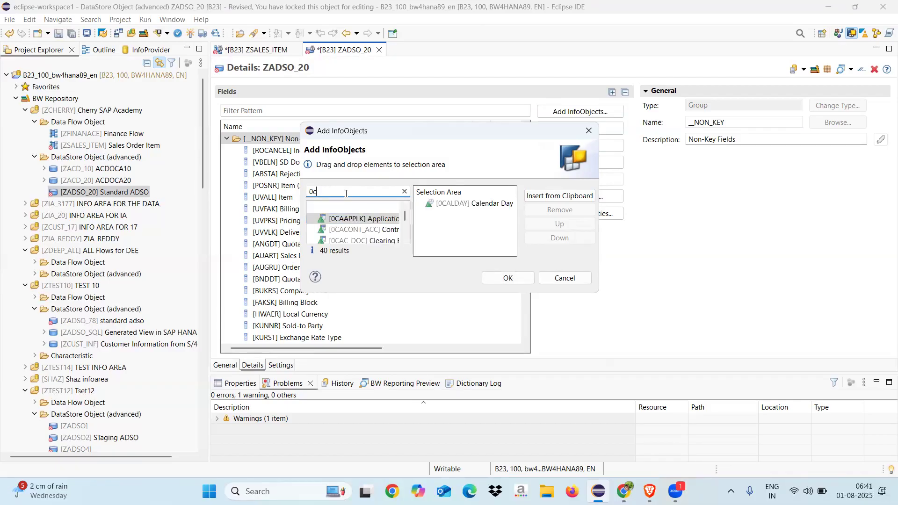
type("almon")
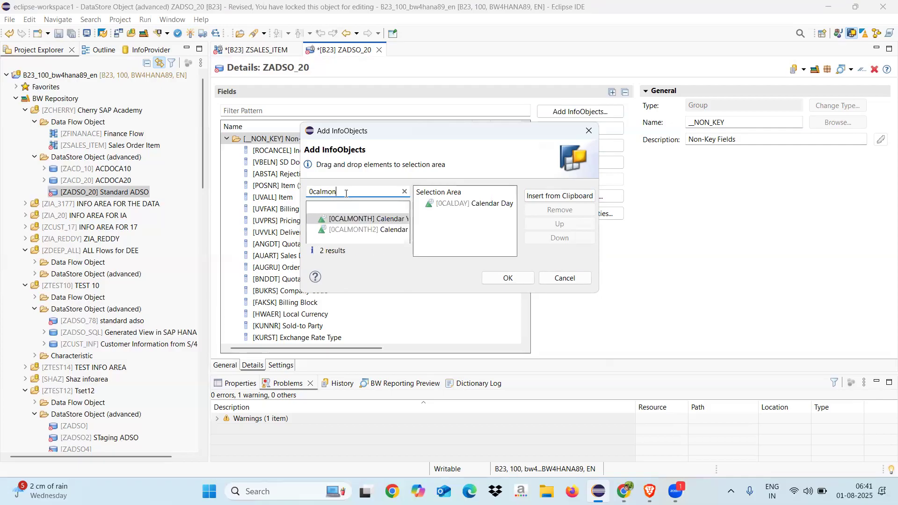
double_click(349, 219)
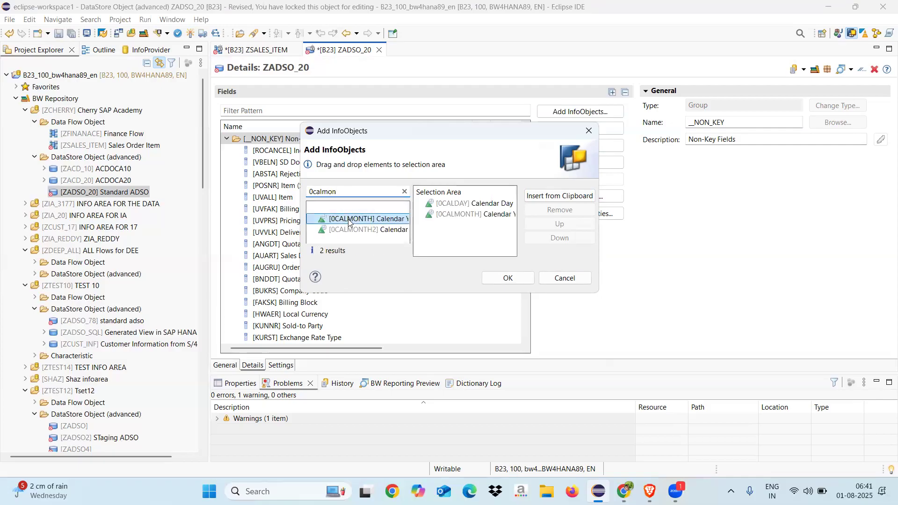
Step: Include the InfoObjects 0CALYEAR and 0CALWEEK in the selection for ZADSO_20
left_click(350, 194)
type("ye")
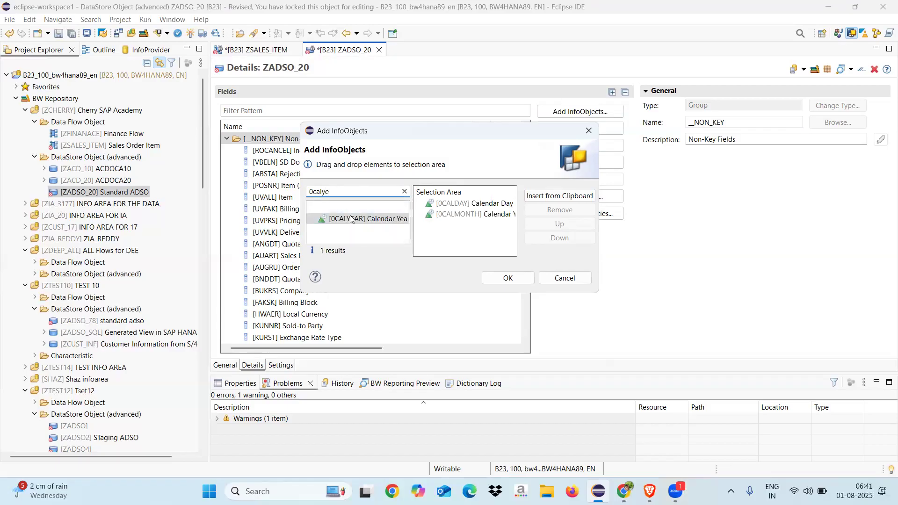
double_click(349, 219)
left_click(345, 194)
type("ee")
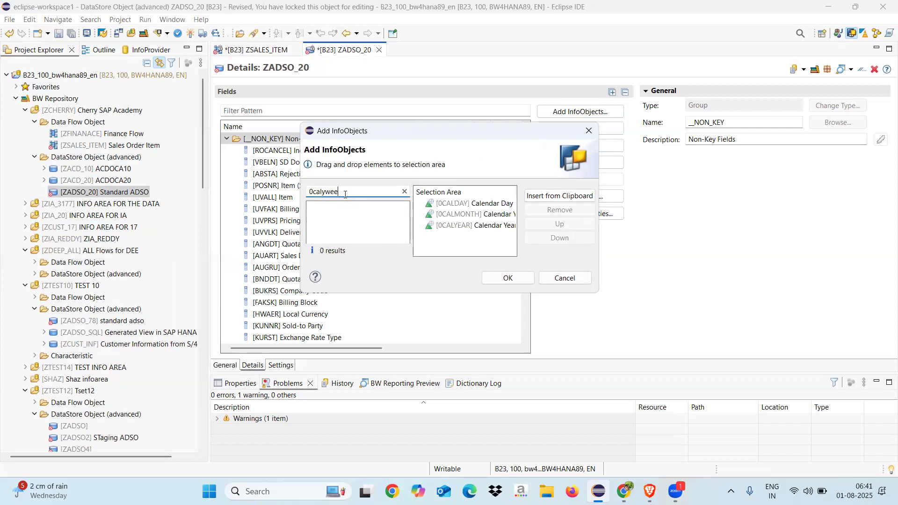
key("BackSpace")
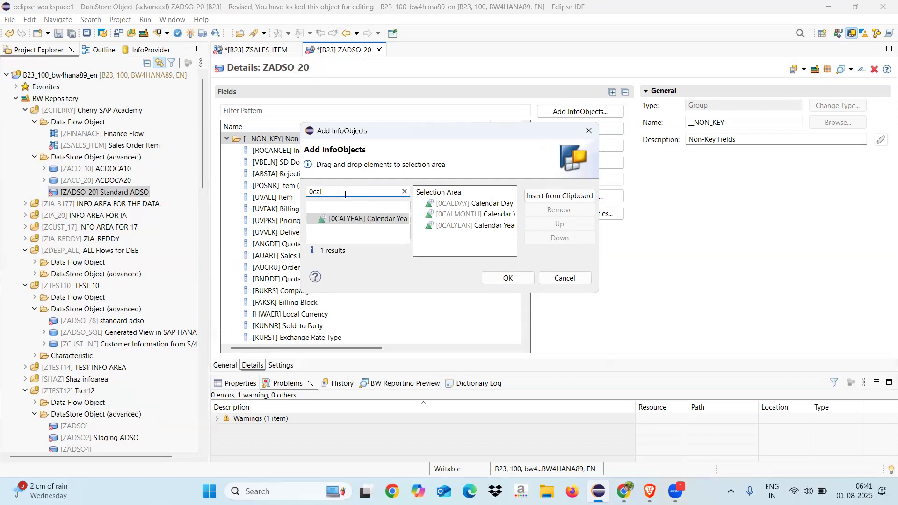
type("wee")
double_click(352, 221)
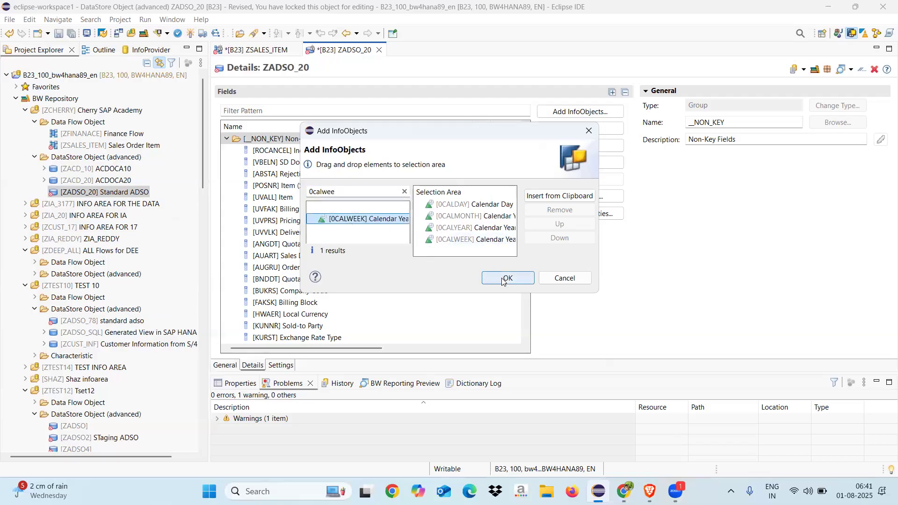
Step: Select 0CALQUARTER as well and add all the chosen calendar InfoObjects to the ZADSO_20 fields
left_click(350, 192)
key("BackSpace")
key("BackSpace")
key("BackSpace")
type("q")
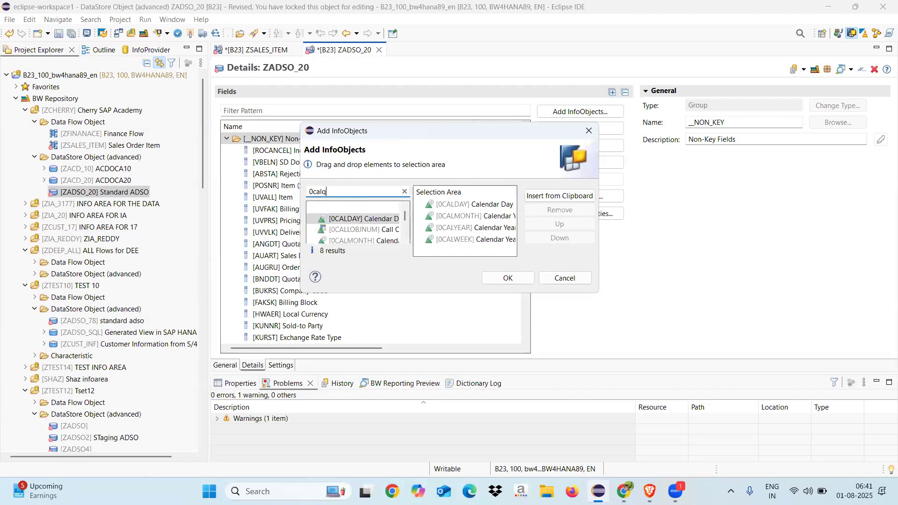
type("u")
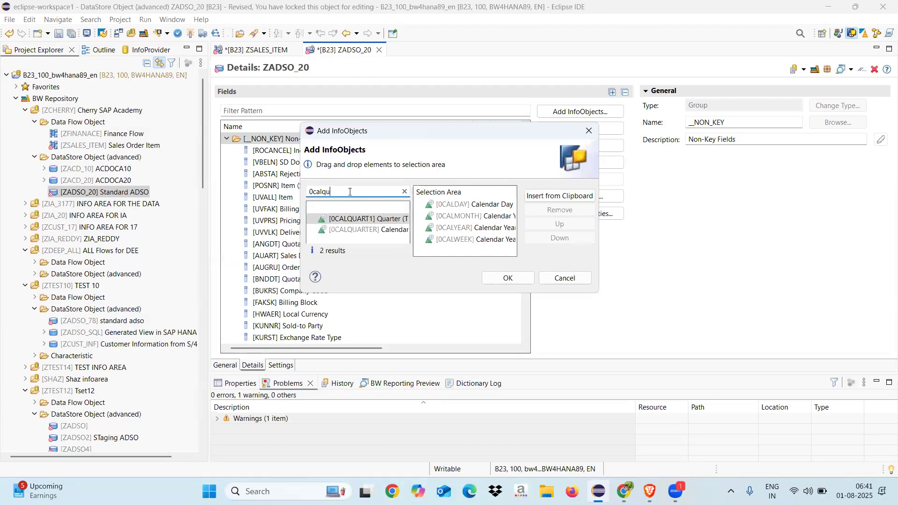
double_click(357, 230)
left_click(507, 278)
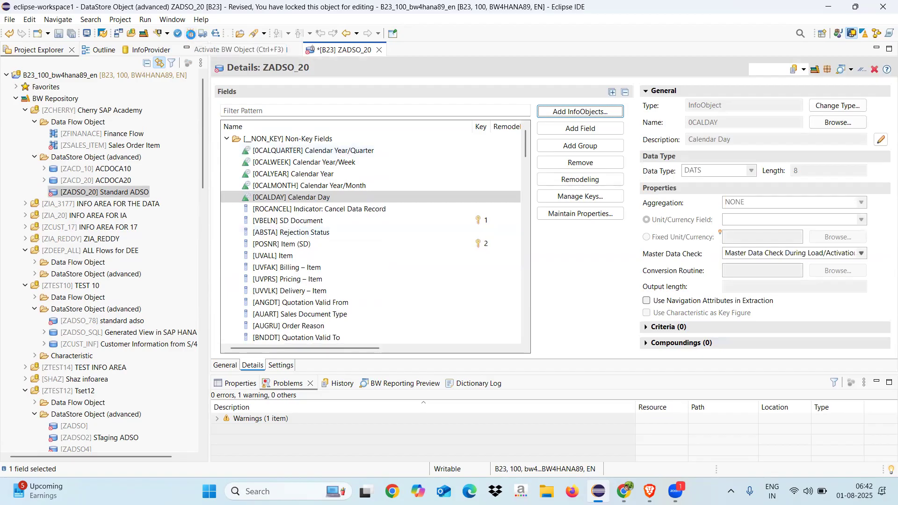
Step: Activate ZADSO_20 and, back in the ZSALES_ITEM data flow, connect the 2LIS_11_VAITM DataSource to it
left_click(190, 34)
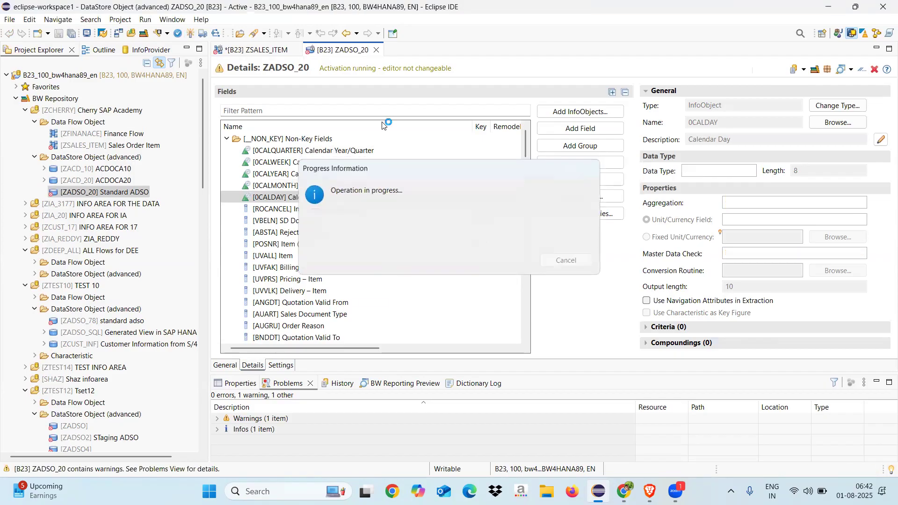
left_click(377, 50)
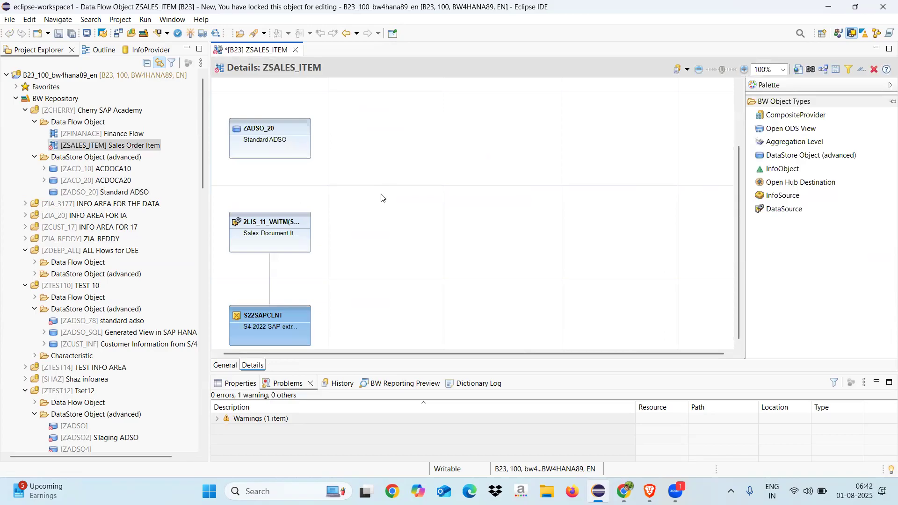
mouse_move(264, 213)
left_click_drag(264, 215, 269, 153)
Step: Create the transformation from DataSource 2LIS_11_VAITM in S22SAPCLNT to ZADSO_20 with the proposed settings
mouse_move(250, 153)
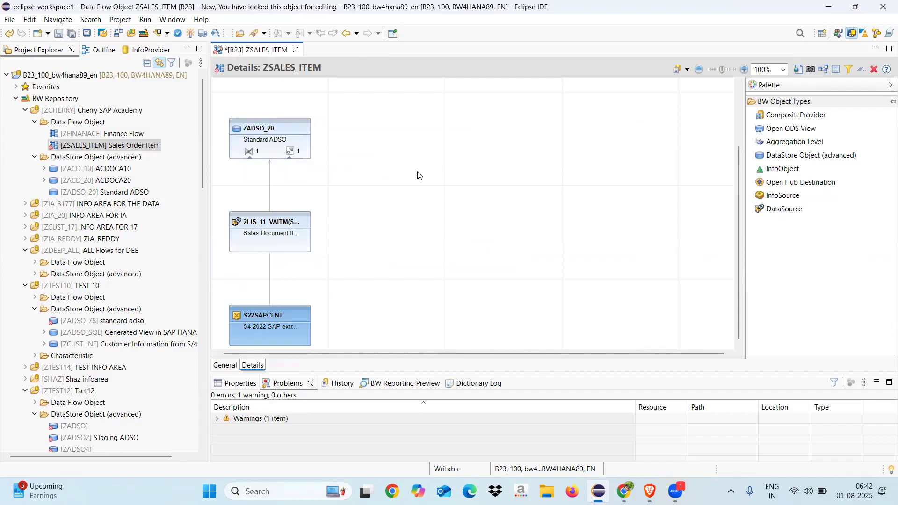
right_click(251, 156)
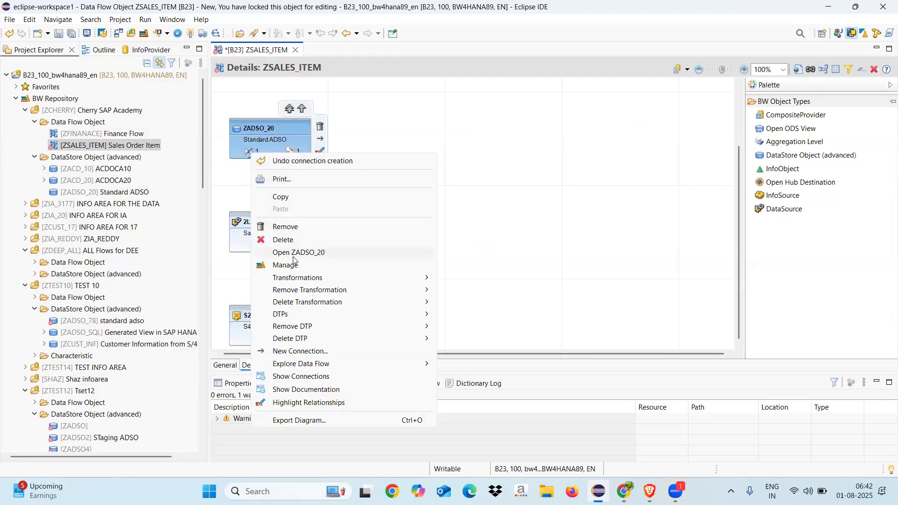
mouse_move(360, 278)
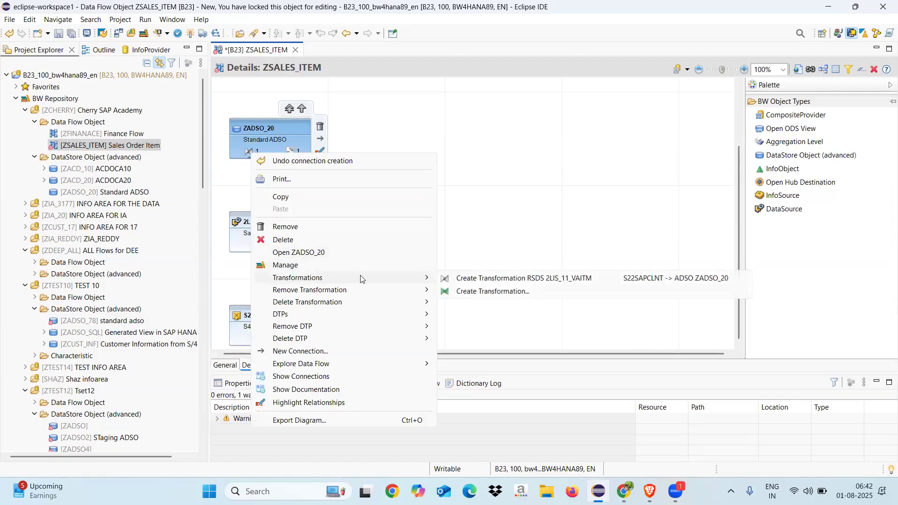
left_click(467, 281)
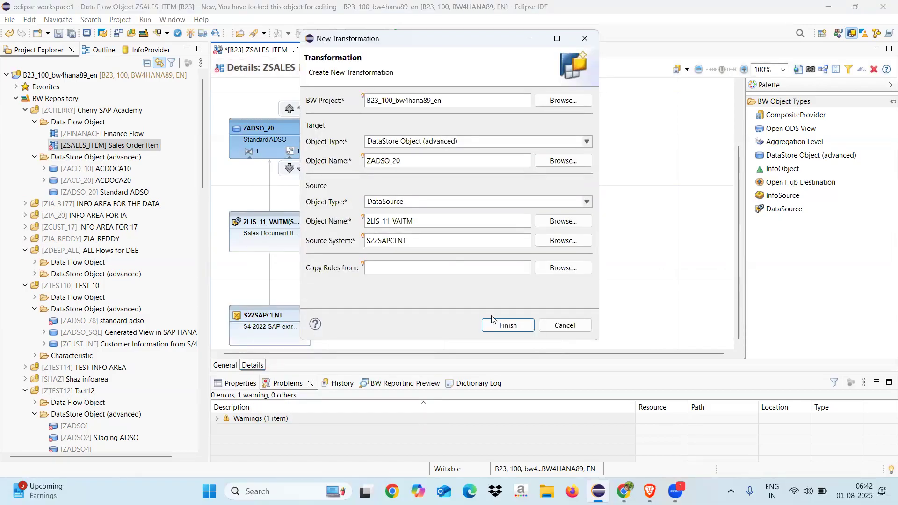
left_click(494, 326)
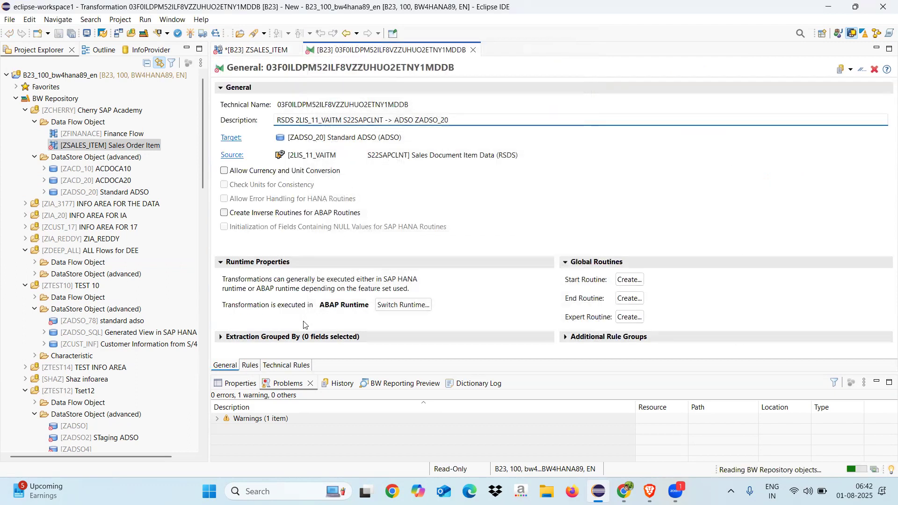
Step: In the transformation rules, find source field ERDAT (Created On) and map it to 0CALQUARTER, 0CALWEEK, 0CALYEAR and 0CALMONTH
left_click(250, 366)
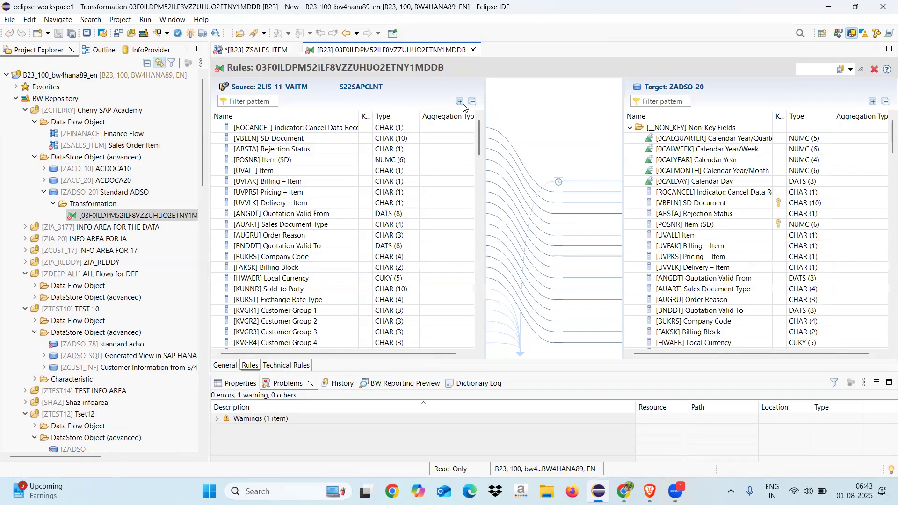
left_click(258, 101)
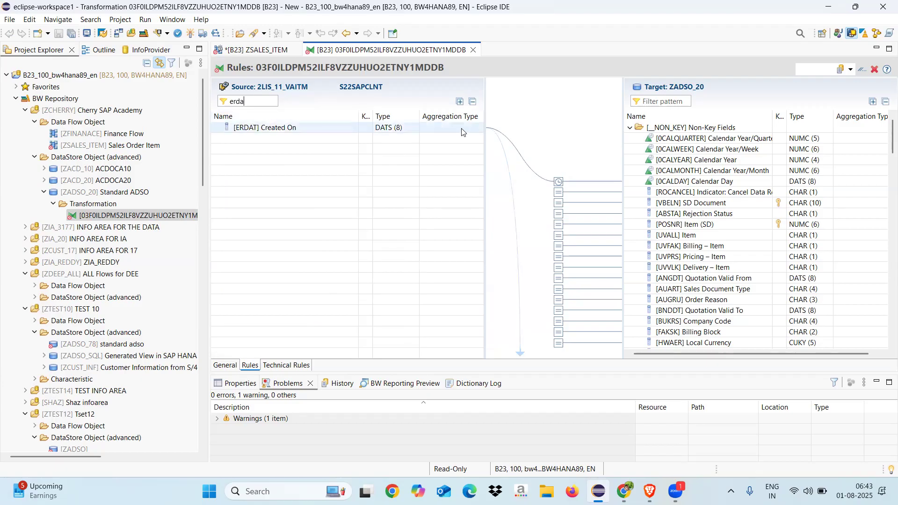
left_click_drag(461, 128, 618, 142)
left_click_drag(477, 131, 644, 139)
left_click_drag(472, 128, 655, 148)
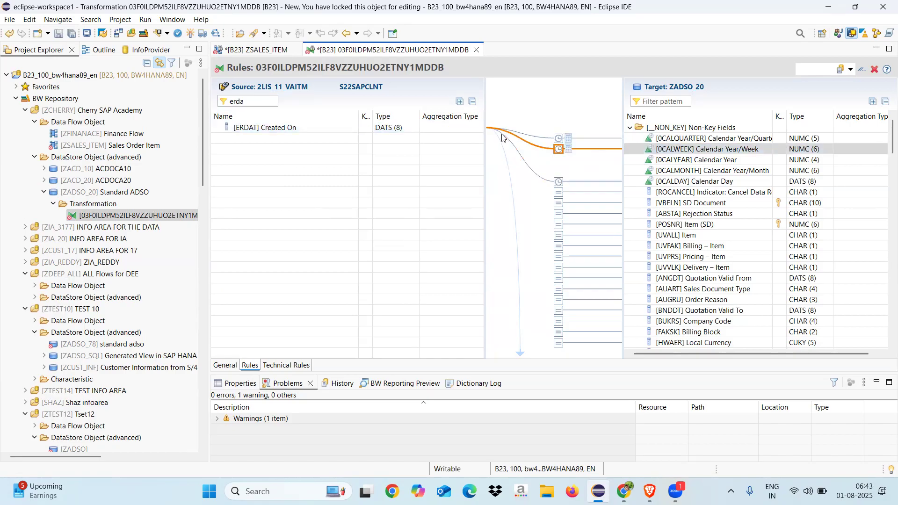
left_click_drag(470, 131, 652, 156)
left_click_drag(470, 127, 664, 171)
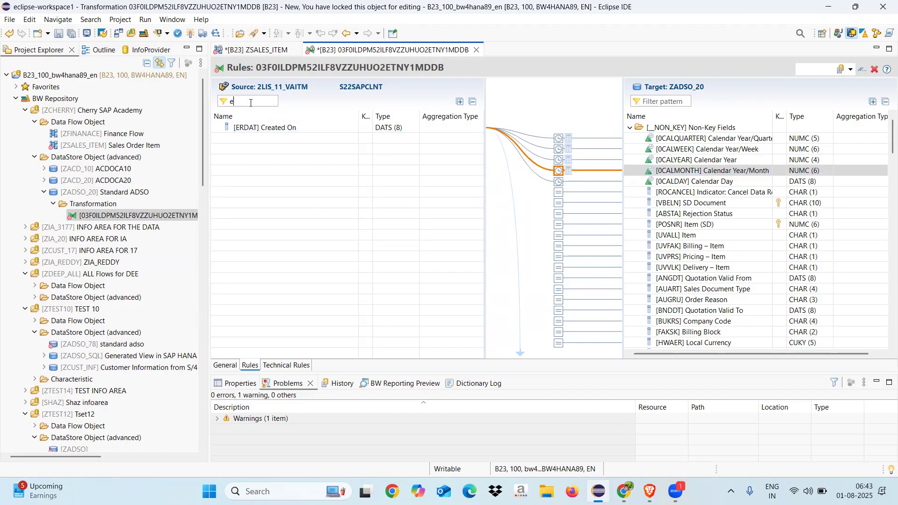
Step: Clear the source field filter and activate the transformation to ZADSO_20
key("BackSpace")
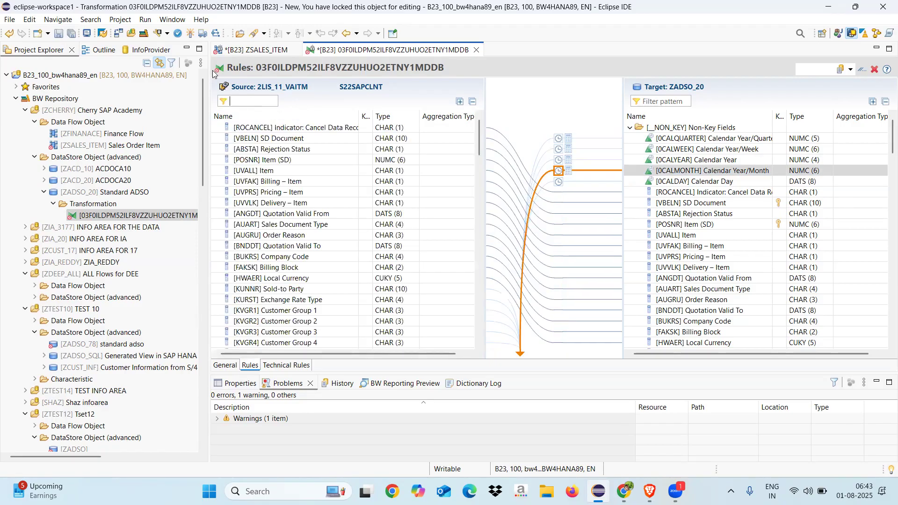
left_click(190, 33)
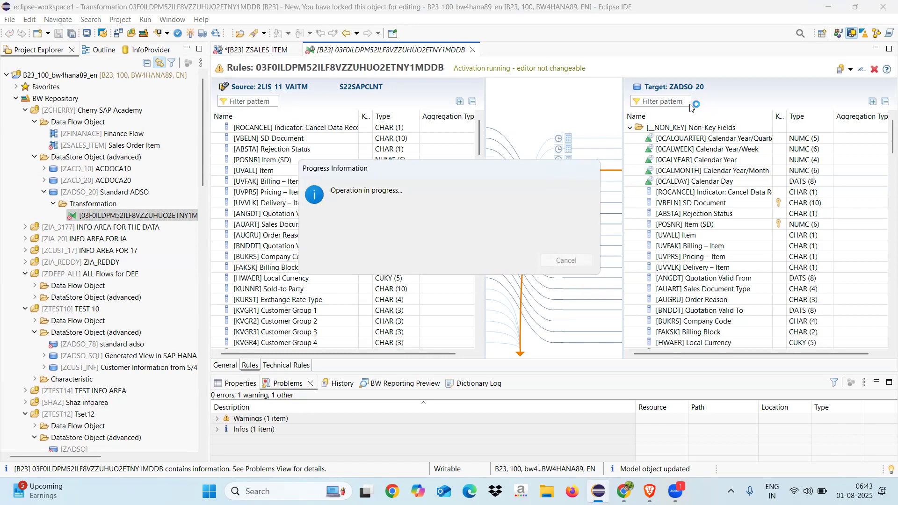
Step: Find the target field NETWR (Net Value) in the ZADSO_20 transformation rules and check its mapping
left_click(666, 102)
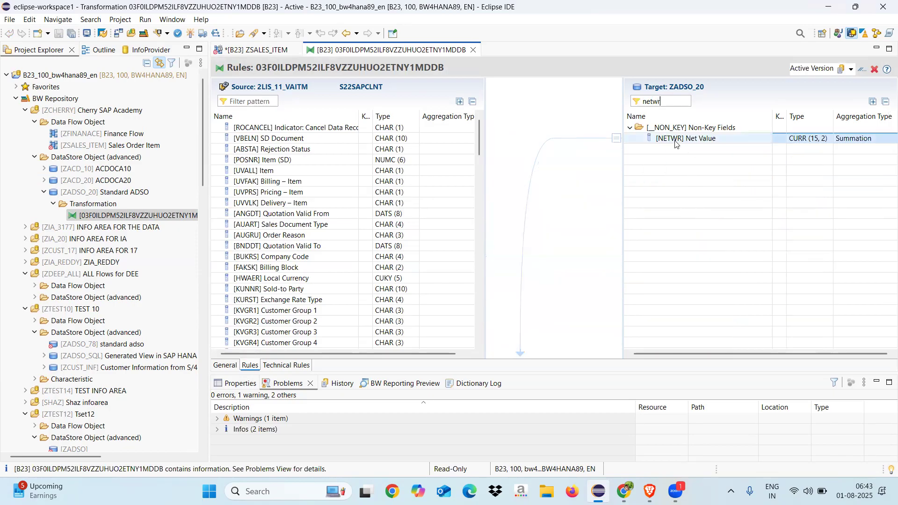
left_click(675, 141)
left_click(668, 100)
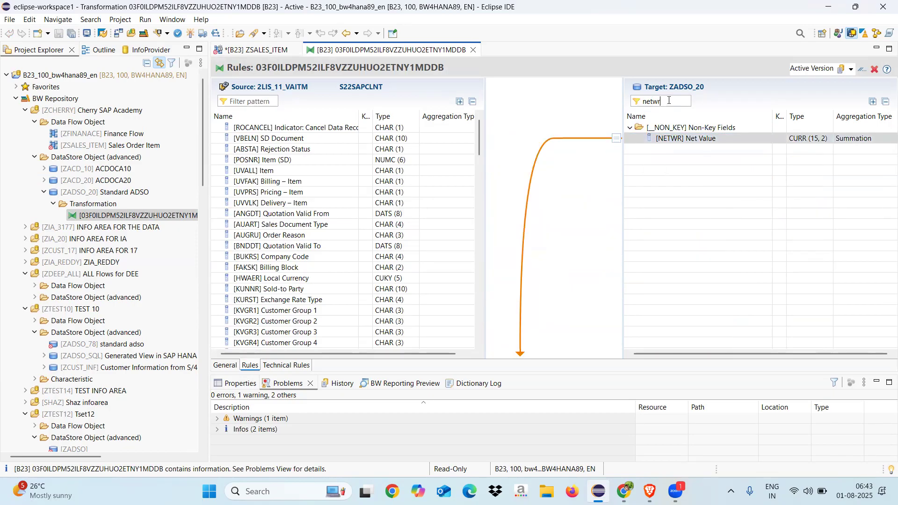
key("BackSpace")
key("BackSpace")
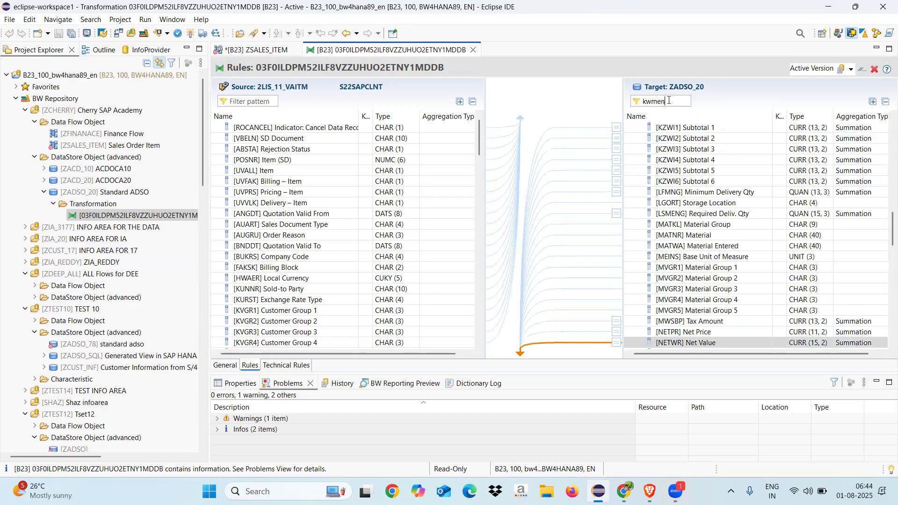
Step: Find the target field KWMENG (Order Quantity), check its mapping, then clear the filter and close the transformation
type("kwmen")
left_click(690, 140)
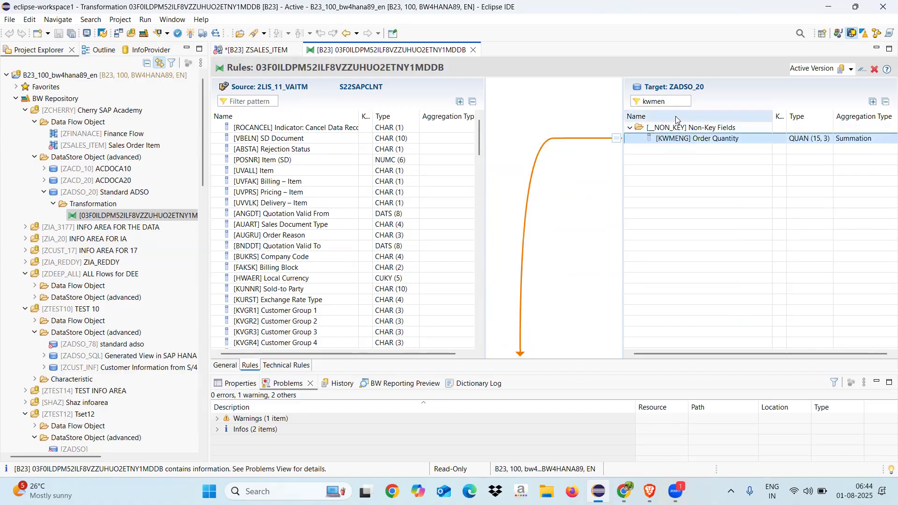
left_click(670, 100)
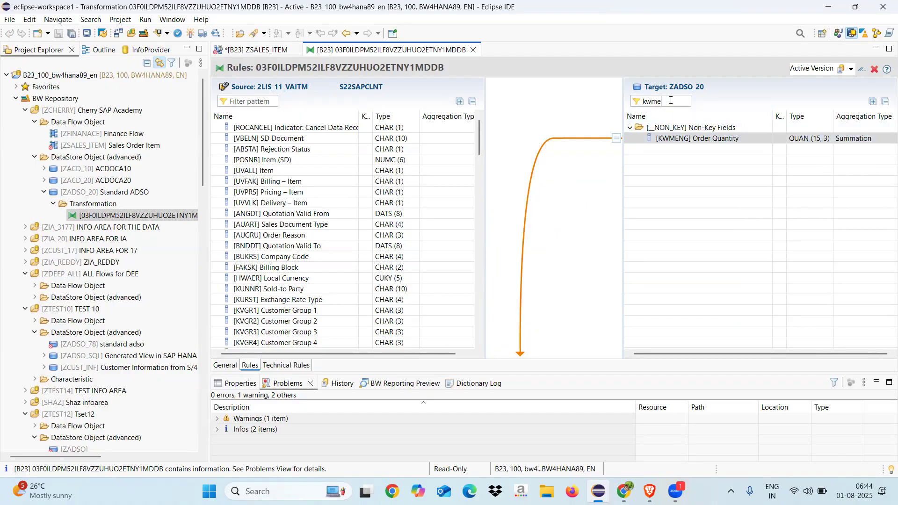
key("BackSpace")
key("BackSpace")
key("BackSpace")
key("BackSpace")
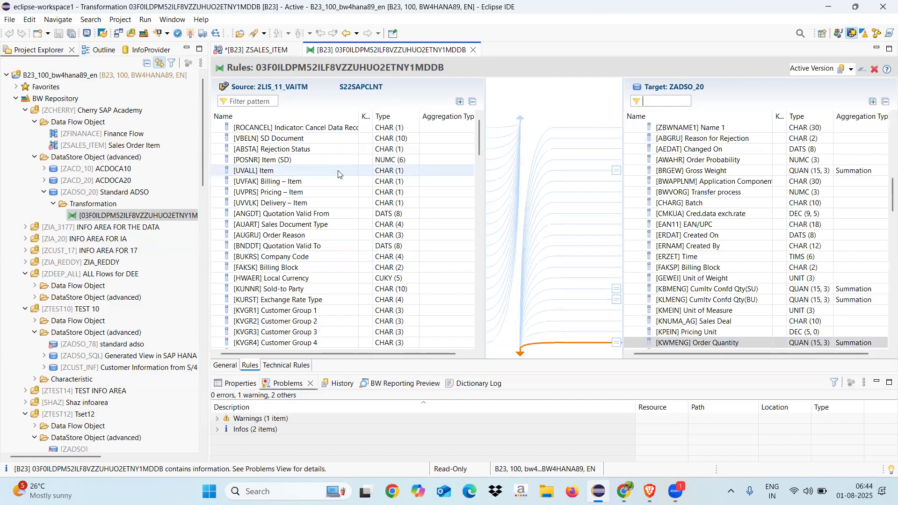
left_click(473, 50)
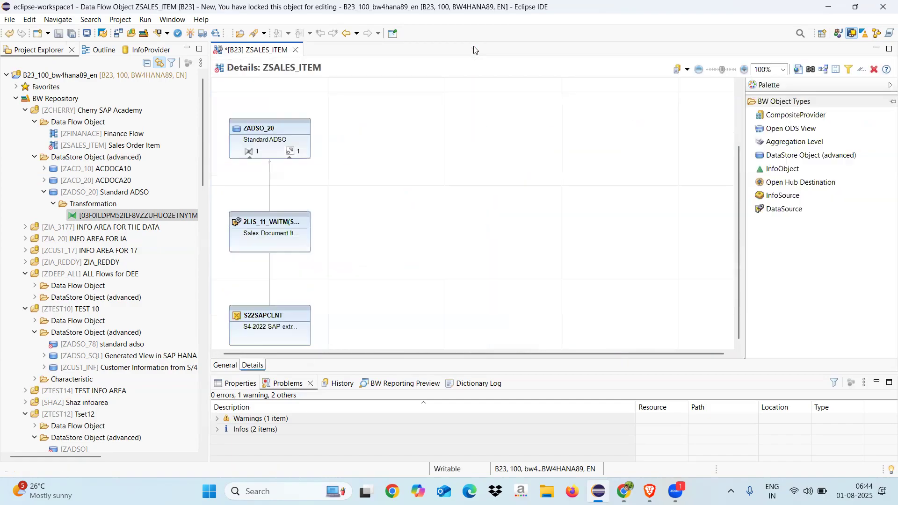
Step: Reopen the transformation of ZADSO_20 from the data flow, review its rules and close it again
right_click(291, 153)
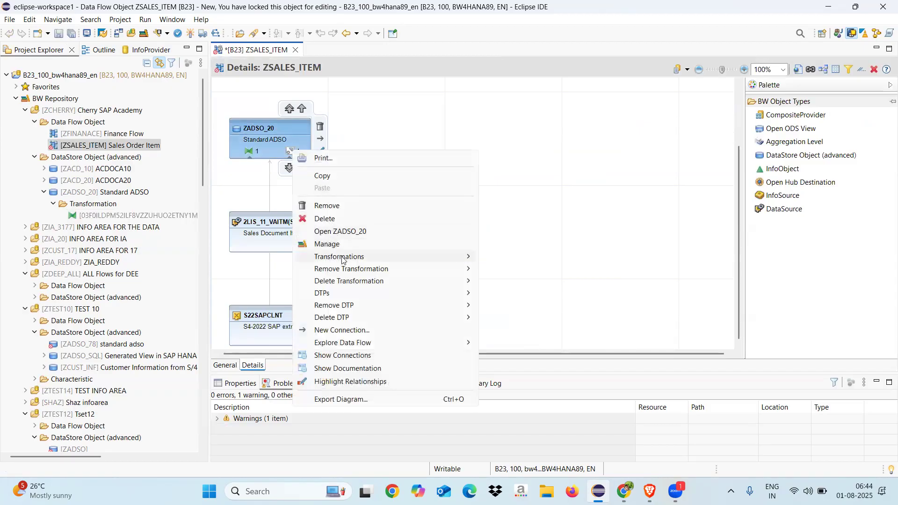
mouse_move(341, 261)
left_click(511, 261)
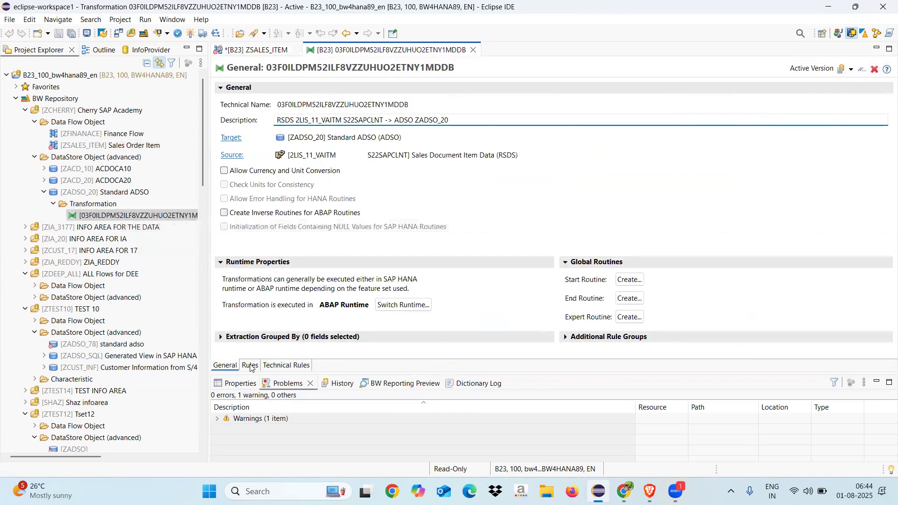
left_click(250, 366)
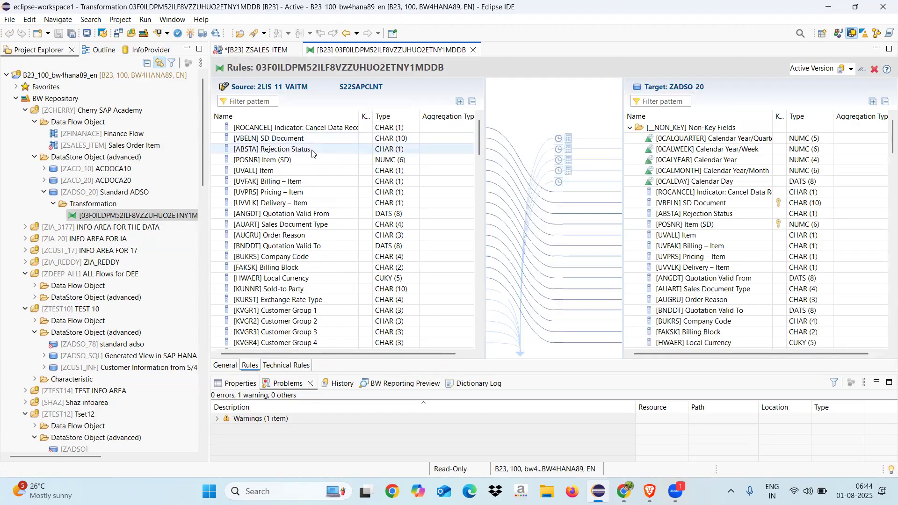
left_click(472, 49)
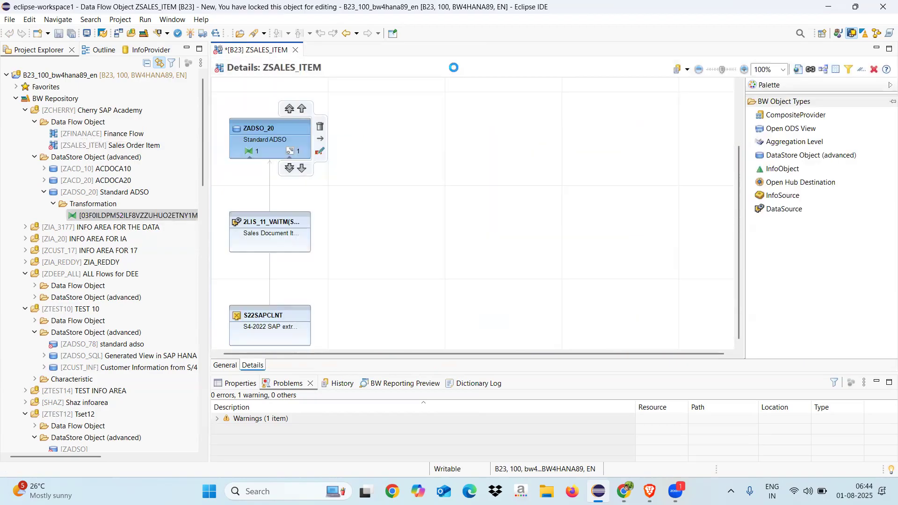
Step: Create the data transfer process from DataSource 2LIS_11_VAITM in S22SAPCLNT to ZADSO_20 with the proposed settings
right_click(290, 151)
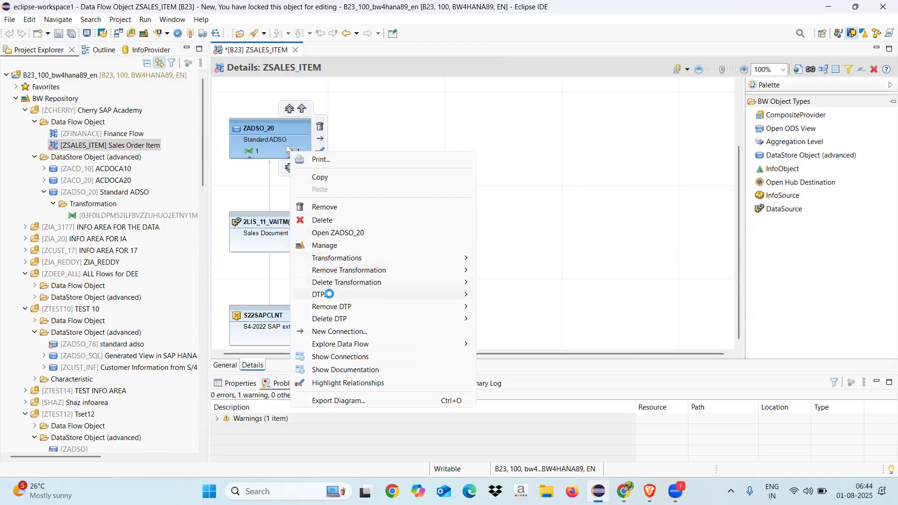
mouse_move(449, 294)
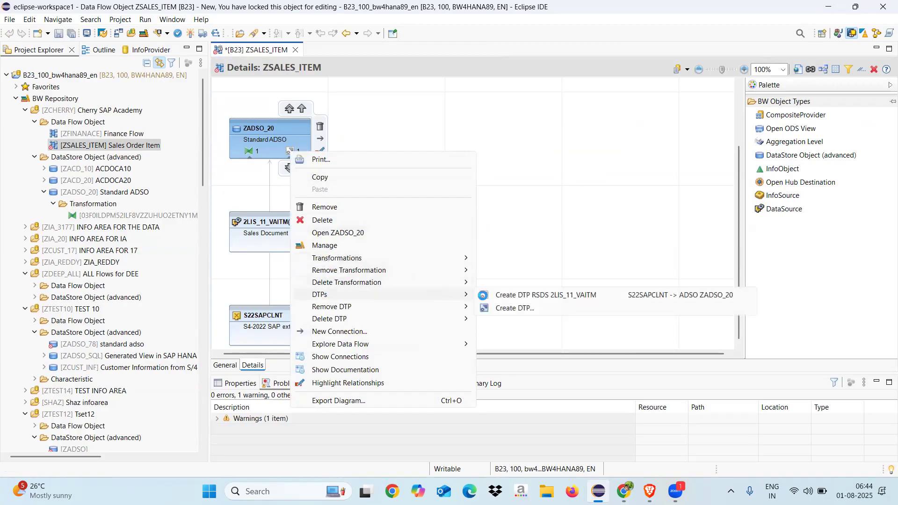
left_click(517, 296)
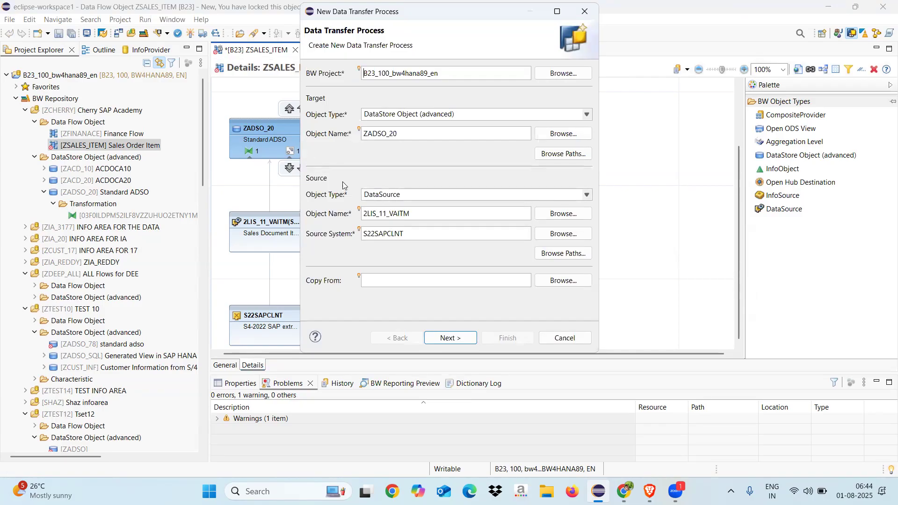
left_click(448, 336)
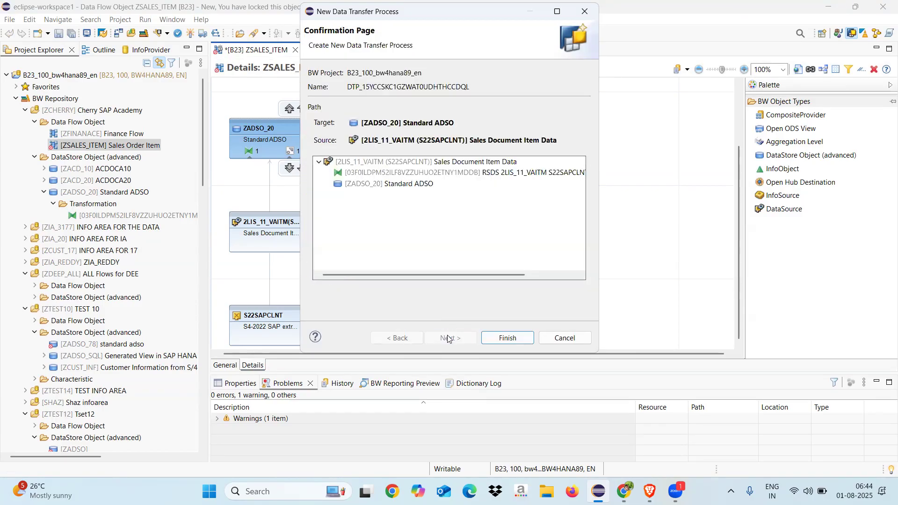
left_click(369, 162)
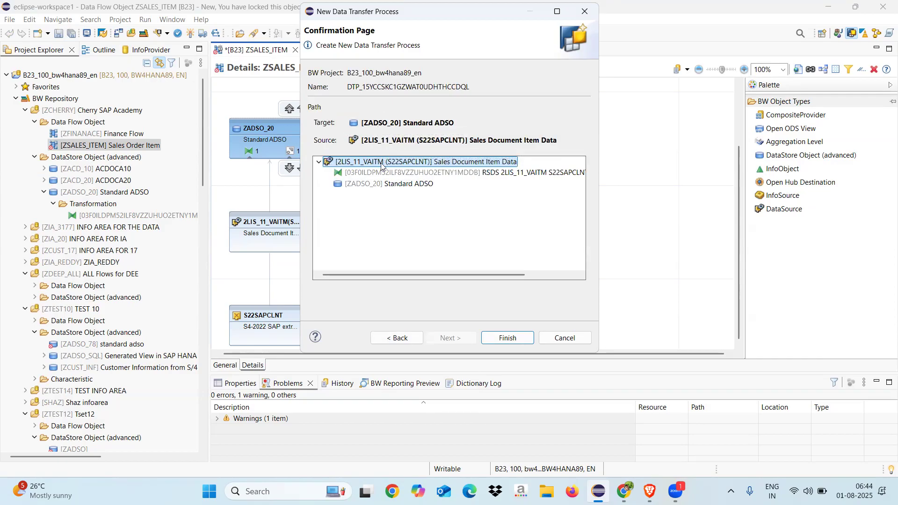
left_click(498, 339)
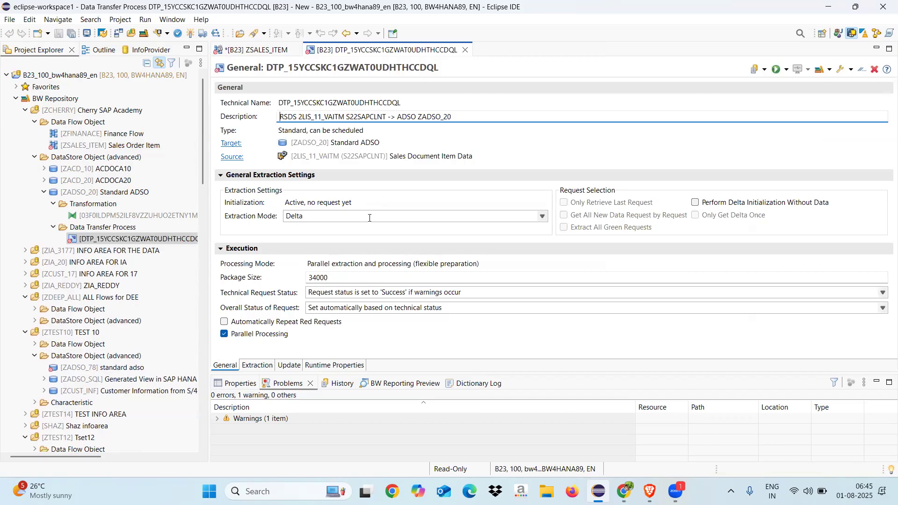
Step: Keep the extraction mode at Delta, review the extraction settings and activate the data transfer process
left_click(542, 217)
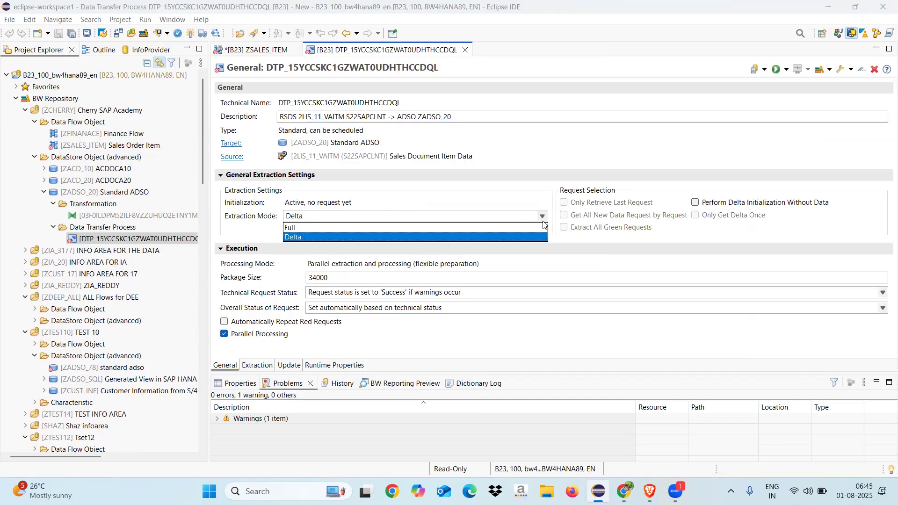
left_click(585, 261)
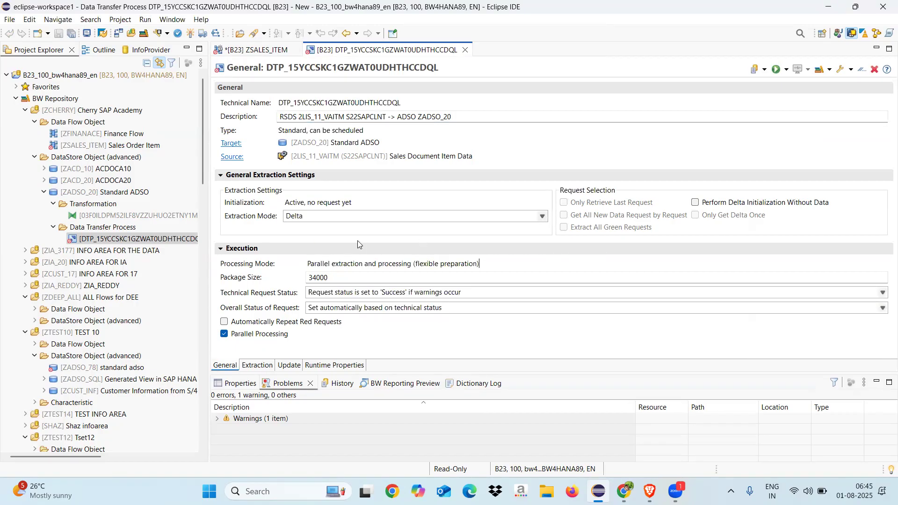
left_click(257, 365)
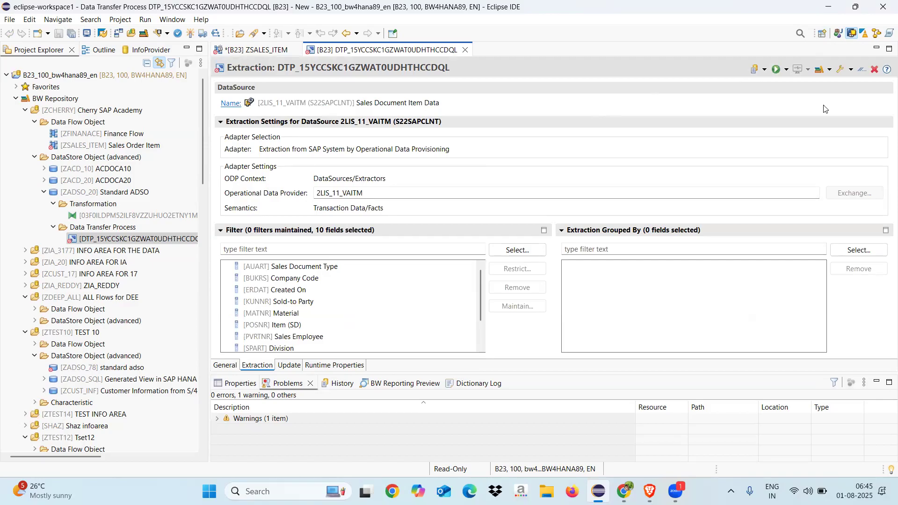
left_click(190, 33)
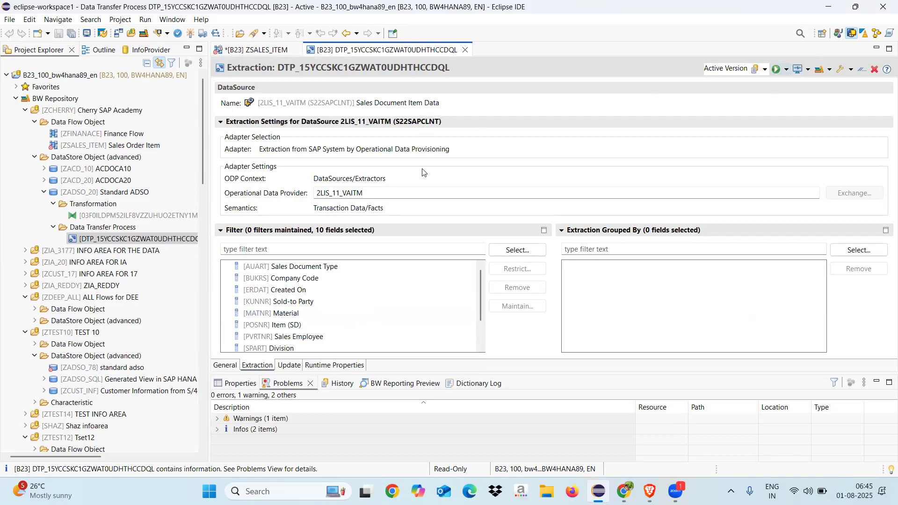
Step: Select the data transfer process's technical name for copying and execute the process in the background
left_click(226, 367)
left_click_drag(409, 102, 263, 106)
key("ctrl+c")
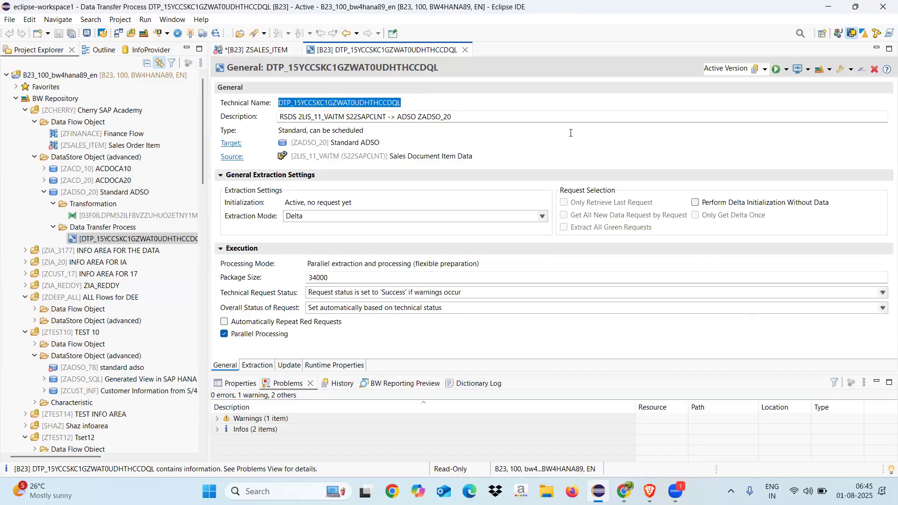
left_click(786, 69)
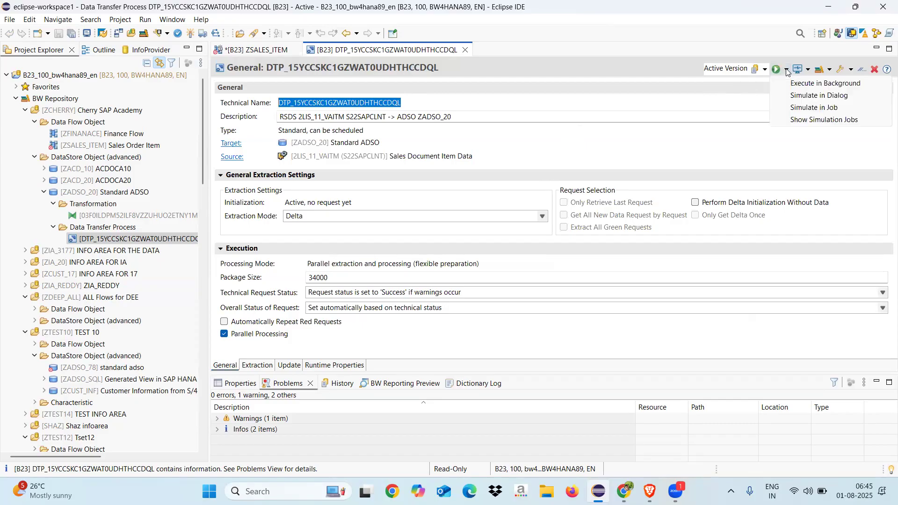
left_click(806, 83)
left_click(369, 245)
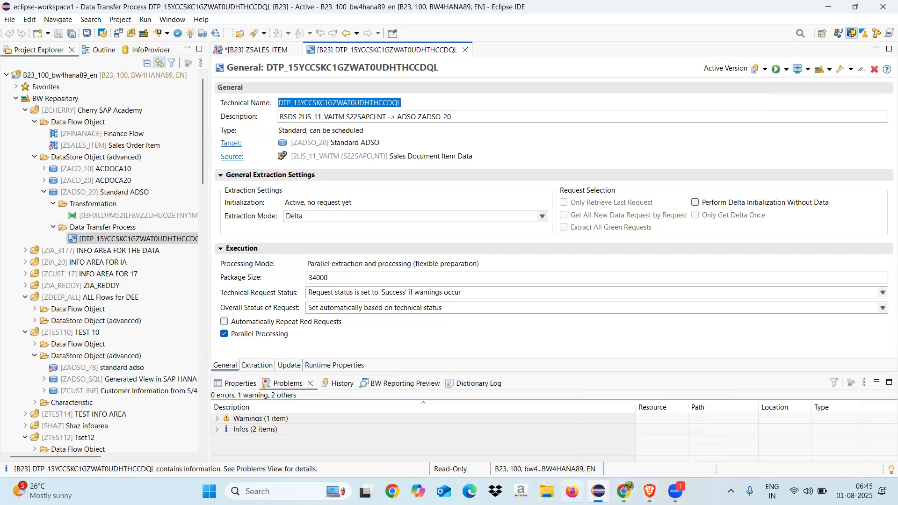
Step: Switch to SAP Logon, open system B23 and log on to client 100 with the user ID and account password
left_click(897, 498)
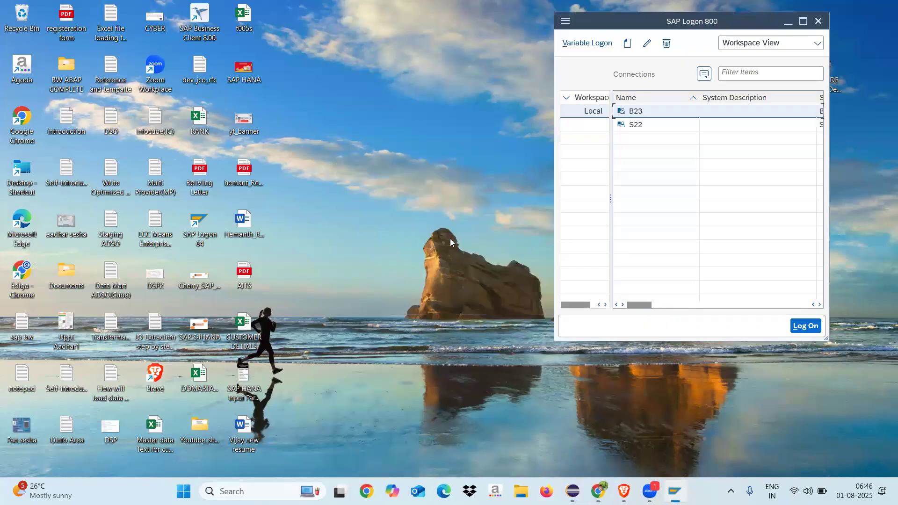
double_click(629, 109)
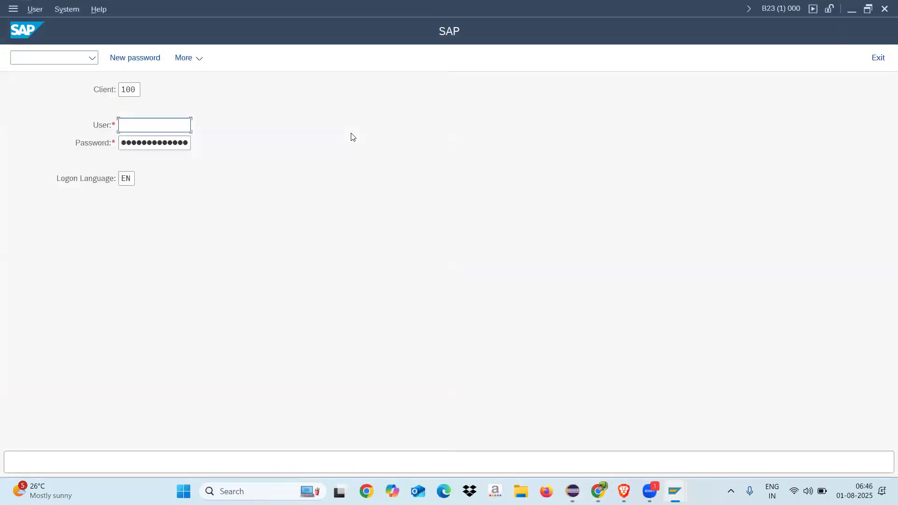
key("Down")
left_click(161, 142)
key("Tab")
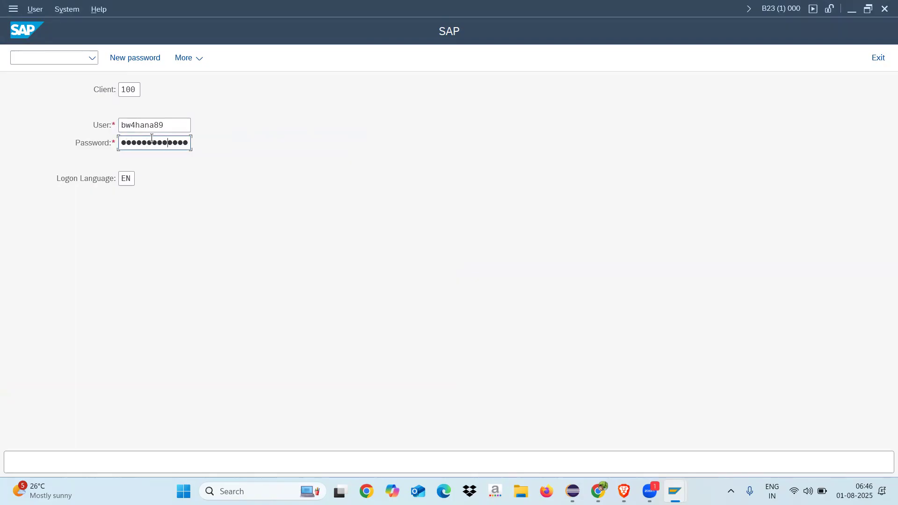
key("Return")
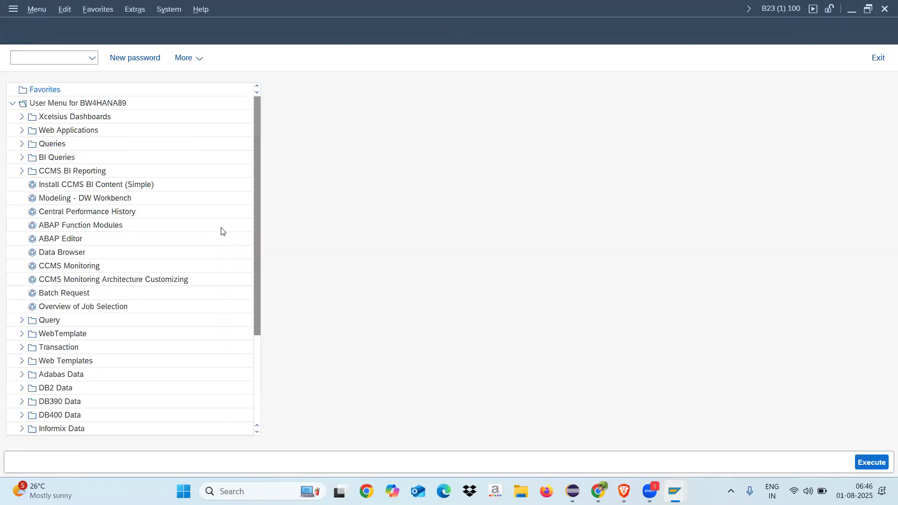
Step: Start transaction RSMNG to manage the loaded requests
type("RSM")
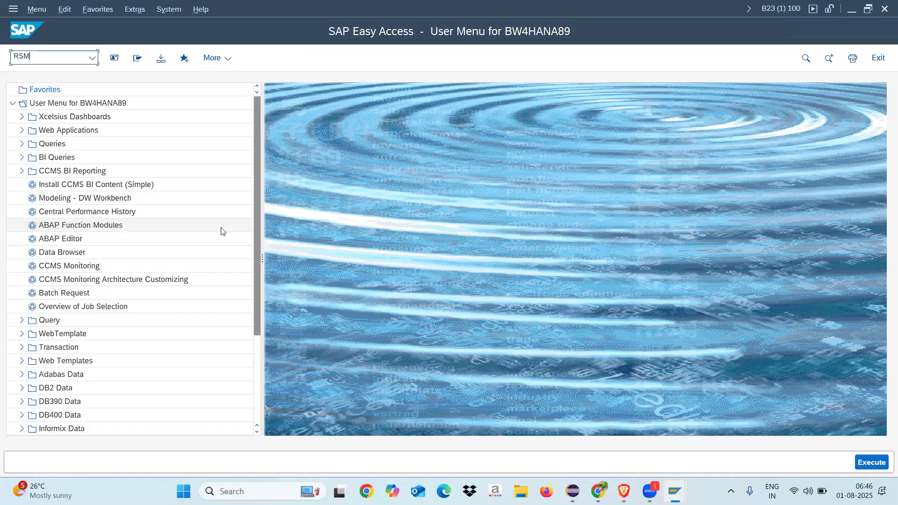
type("NG")
key("Return")
key("ctrl+v")
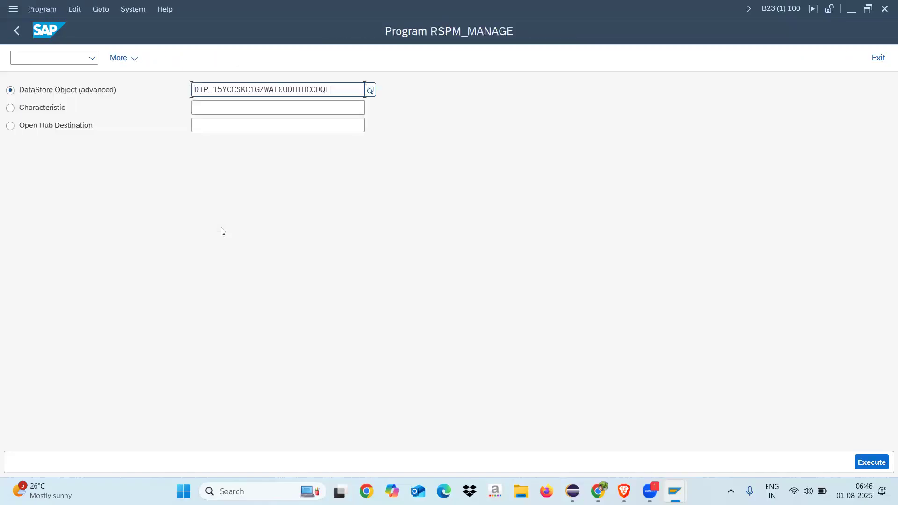
key("BackSpace")
key("BackSpace")
key("BackSpace")
key("BackSpace")
key("BackSpace")
key("BackSpace")
key("BackSpace")
key("BackSpace")
key("BackSpace")
key("BackSpace")
key("BackSpace")
key("BackSpace")
key("BackSpace")
key("BackSpace")
key("BackSpace")
key("BackSpace")
key("BackSpace")
key("BackSpace")
key("BackSpace")
key("BackSpace")
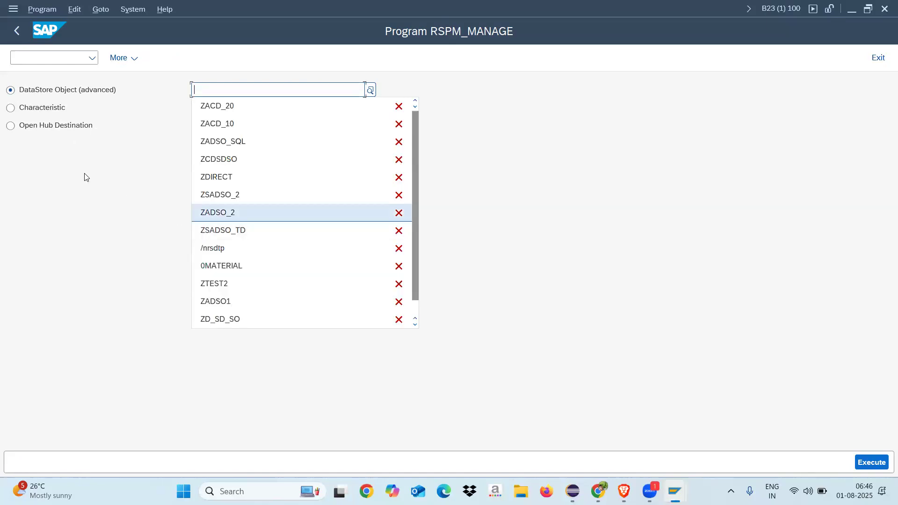
left_click(97, 230)
Step: Look up the data transfer process's target in Eclipse and, back in SAP GUI, open request management for DataStore Object ZADSO_20
key("alt+Tab")
key("alt+Tab")
left_click(572, 491)
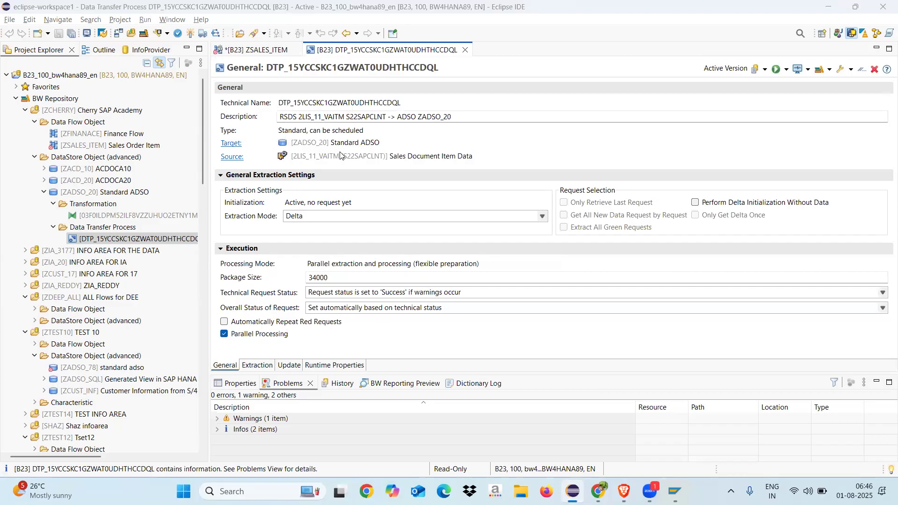
key("alt+Tab")
type("ZADSO_2")
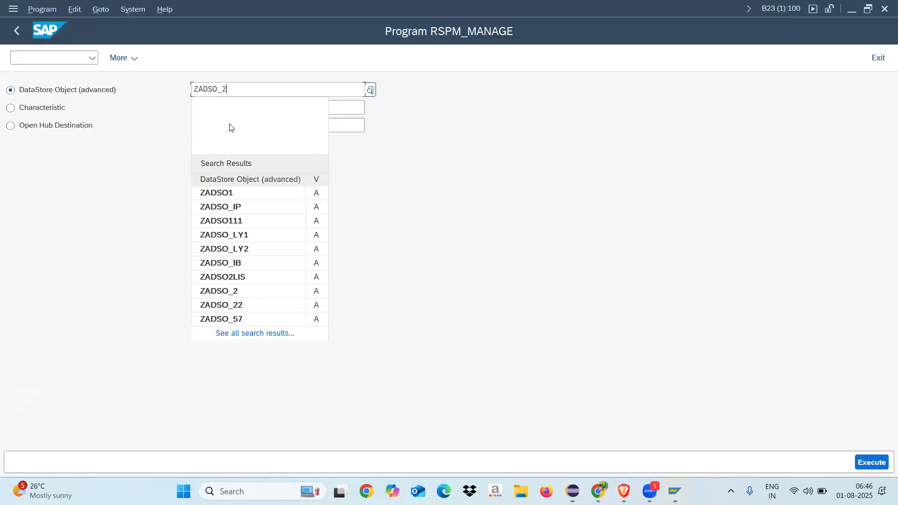
type("0")
left_click(215, 137)
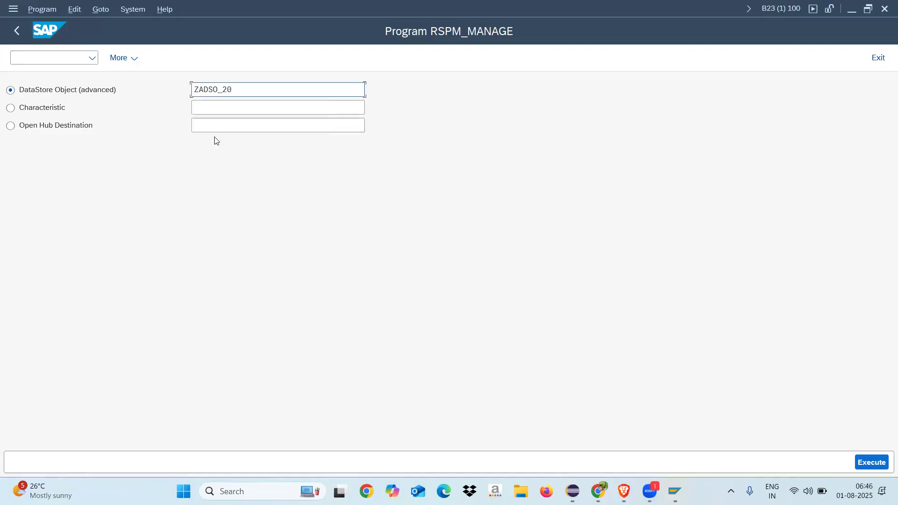
left_click(872, 462)
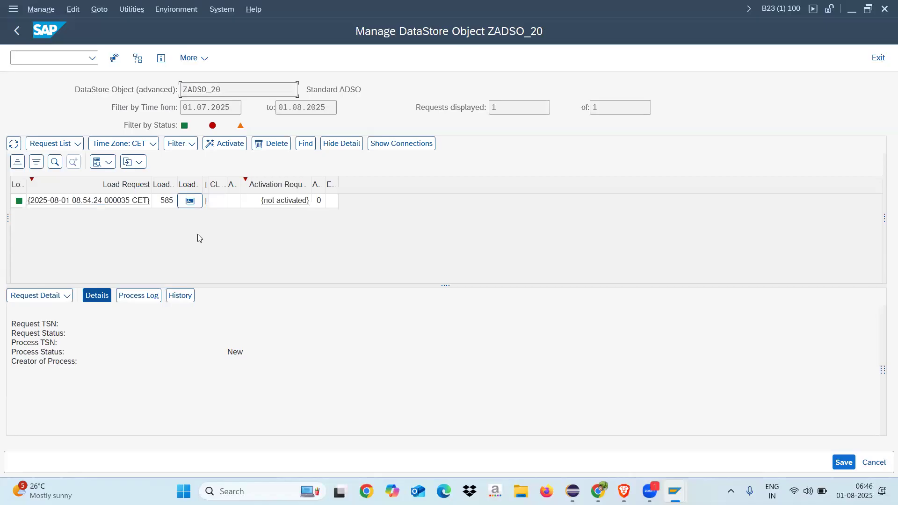
Step: Activate the loaded request of DataStore Object ZADSO_20, performing the activation in the background
left_click(216, 202)
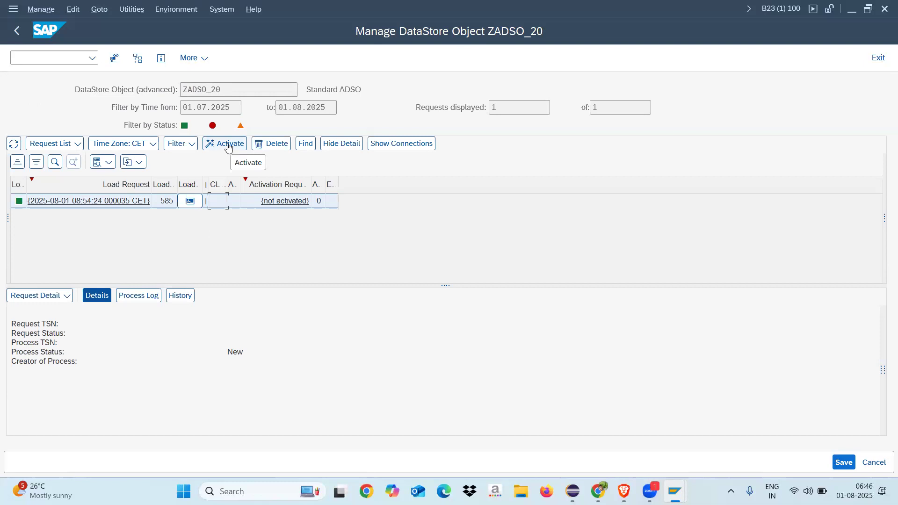
right_click(213, 202)
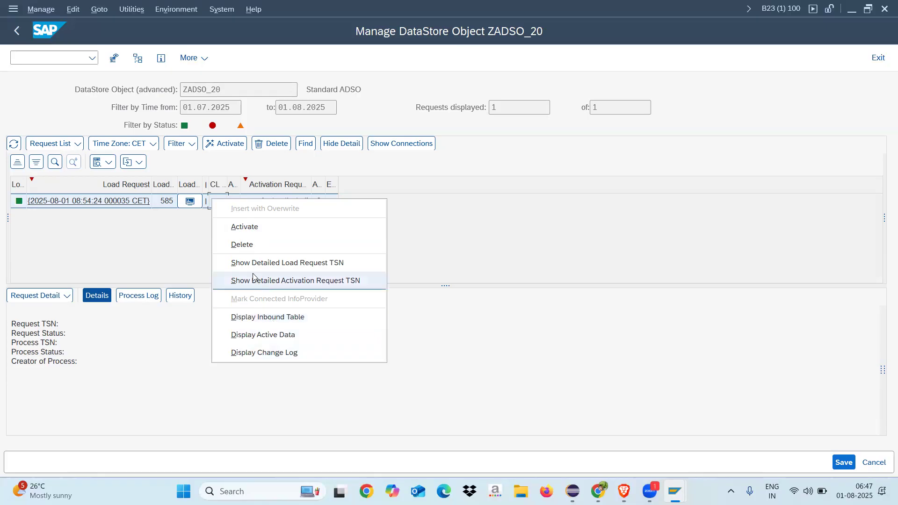
left_click(188, 245)
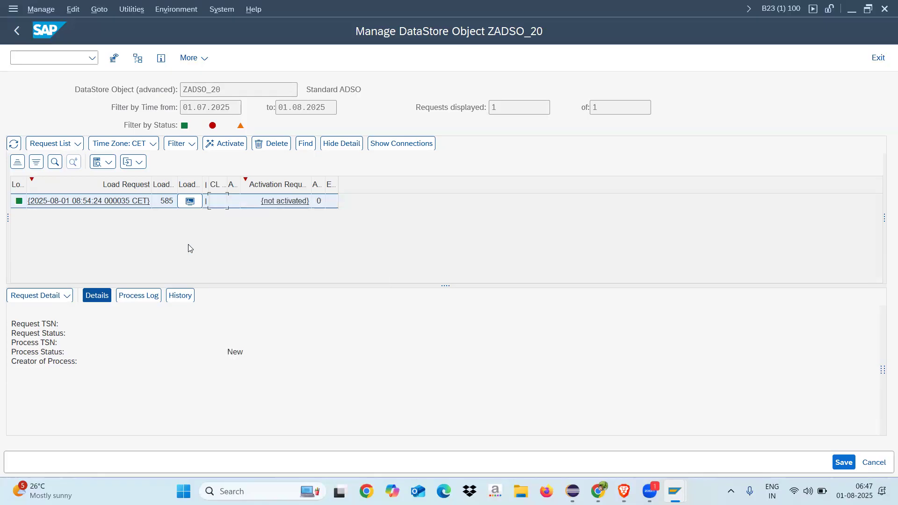
left_click(222, 148)
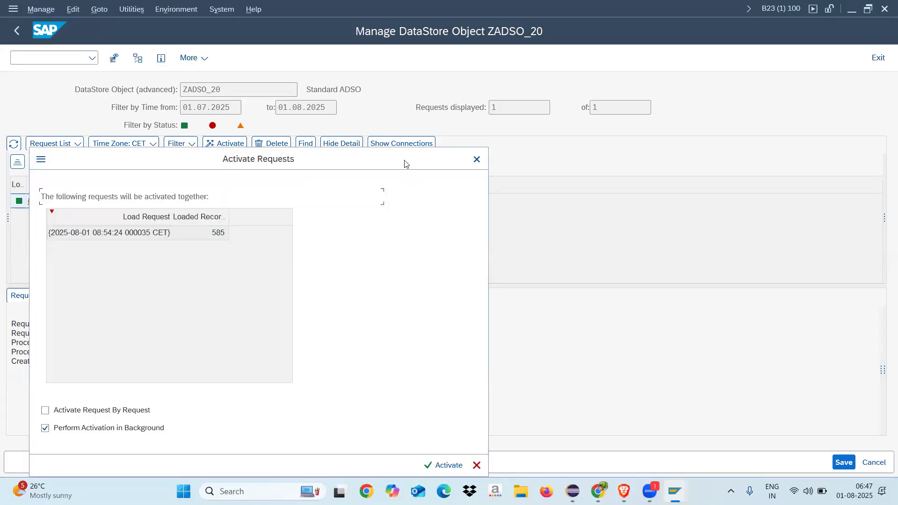
left_click_drag(405, 163, 423, 94)
left_click(468, 398)
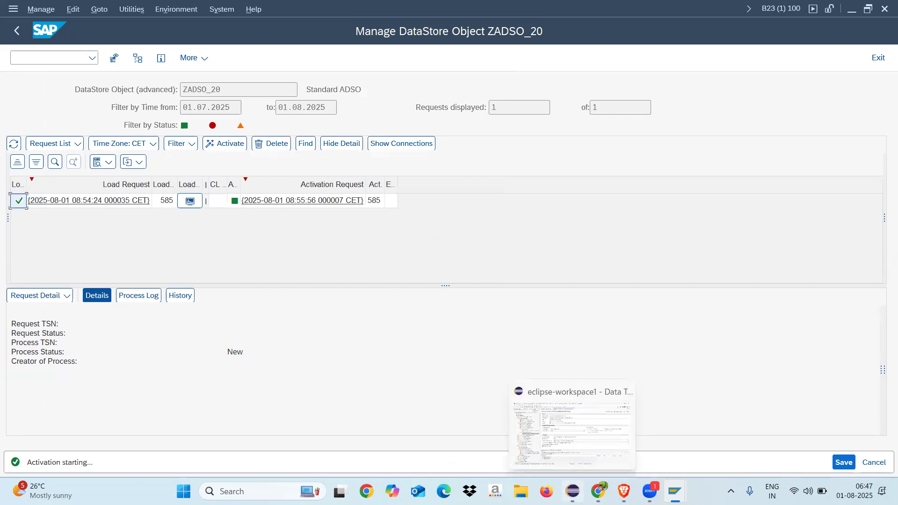
Step: Switch to Eclipse, close the data transfer process and add a CompositeProvider node beside ZADSO_20 in the ZSALES_ITEM data flow
left_click(572, 491)
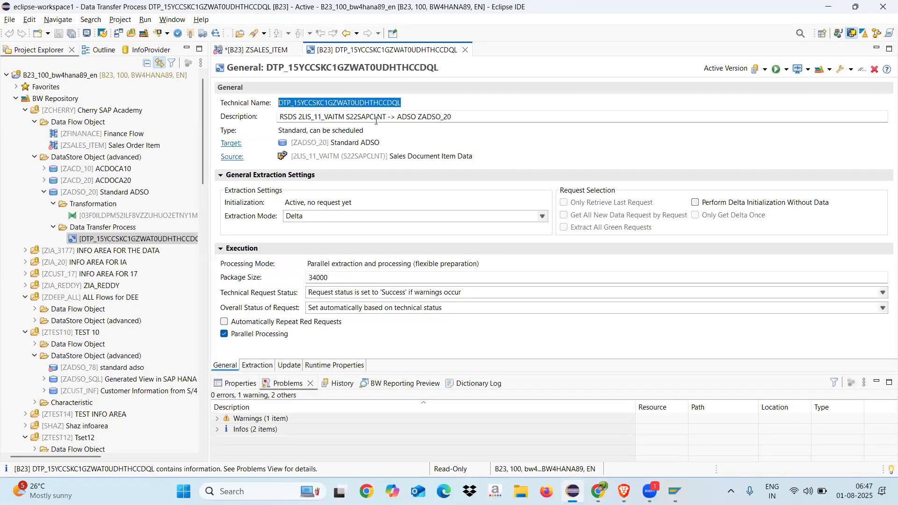
left_click(465, 50)
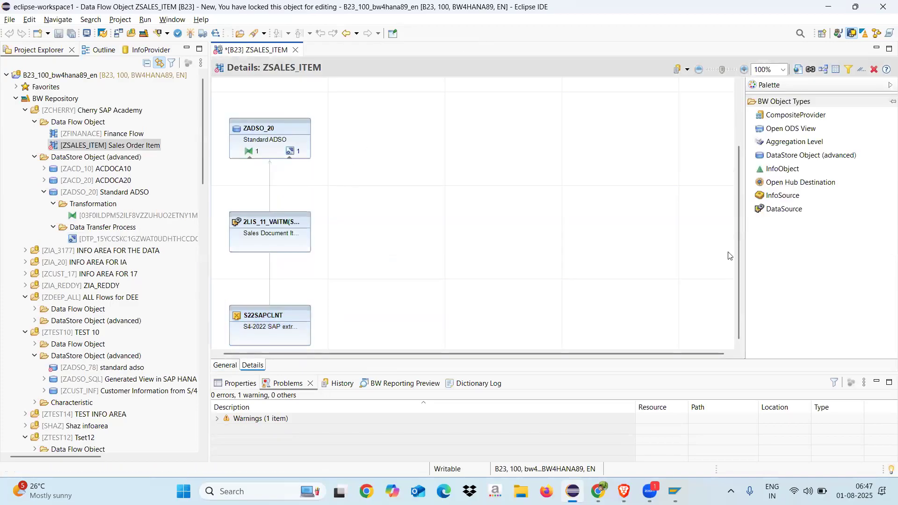
left_click(795, 115)
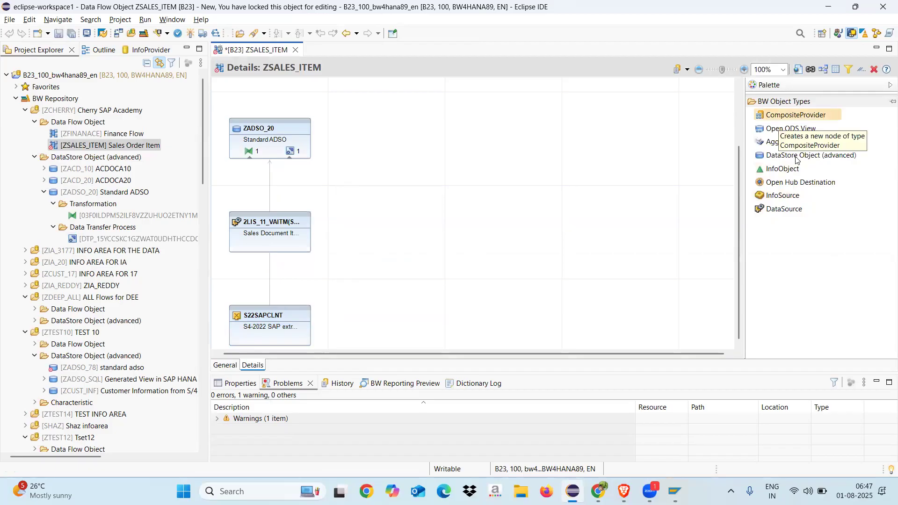
left_click(416, 108)
left_click(469, 210)
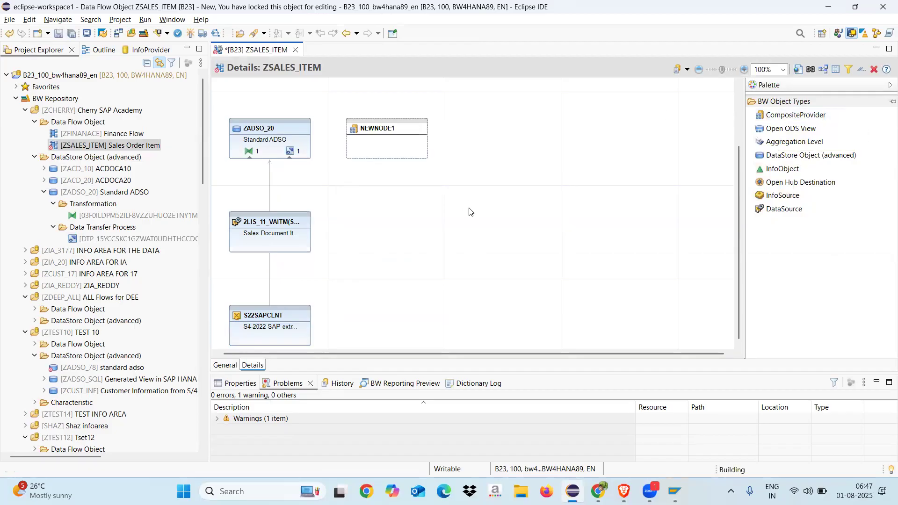
Step: Start creating the CompositeProvider from the new node, with the name ZCP_SALES and the description Sales Order Item CP
left_click(379, 128)
right_click(379, 130)
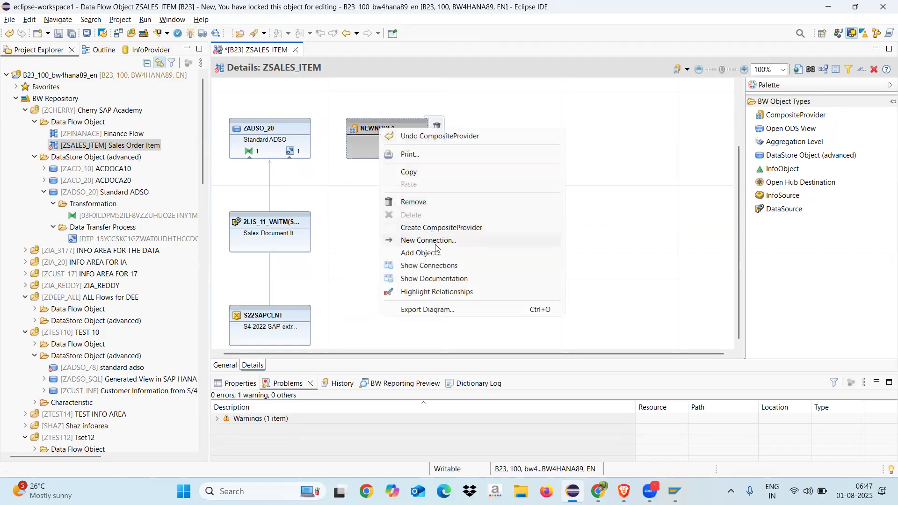
left_click(435, 228)
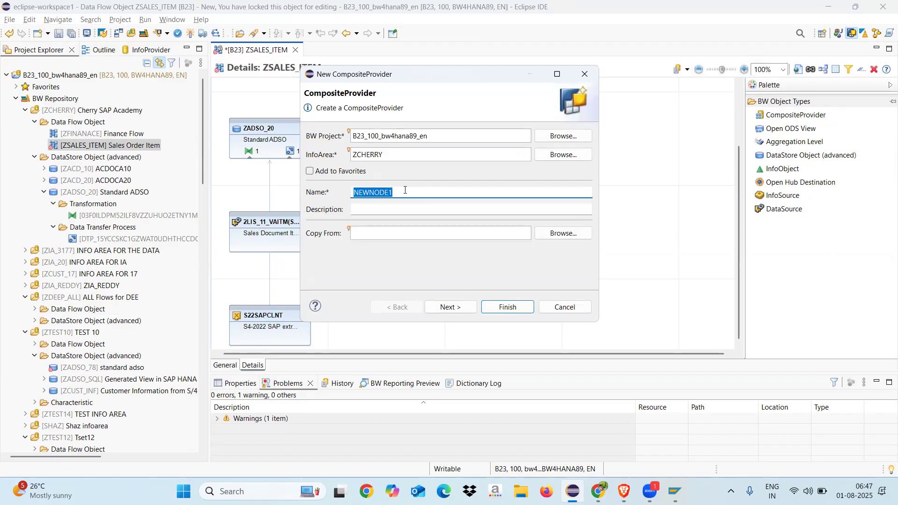
type("ZCP_SALES")
left_click(397, 210)
type("SAles")
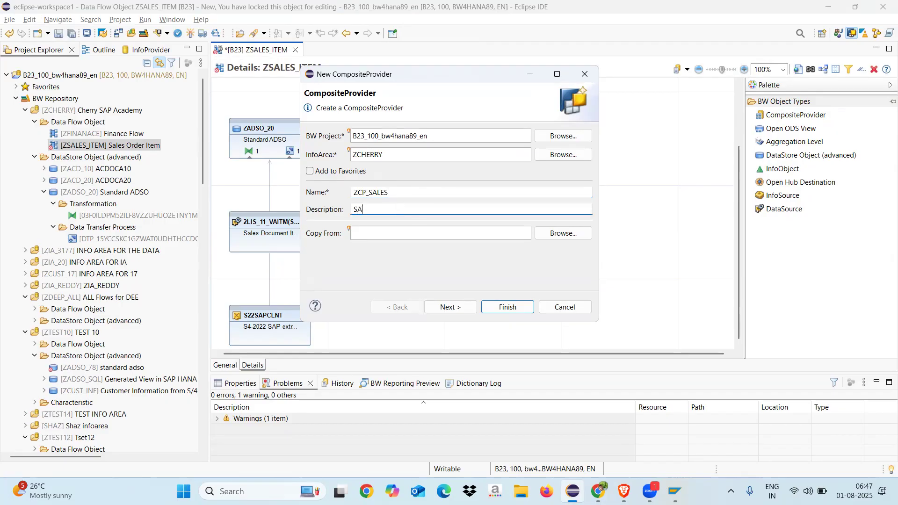
key("BackSpace")
key("BackSpace")
type("Sales Order Item")
left_click(461, 306)
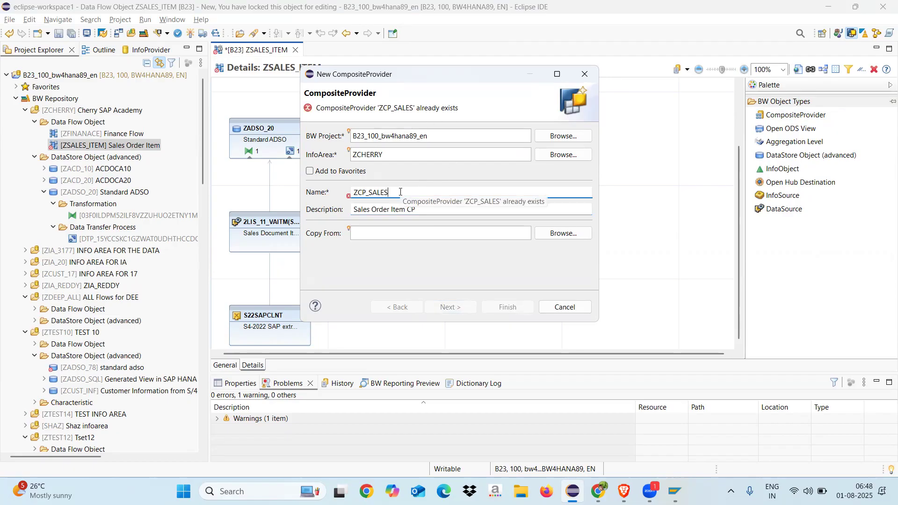
Step: Change the CompositeProvider's name to ZCP_SALEITM and proceed to the PartProvider selection
key("BackSpace")
type("_ITEM")
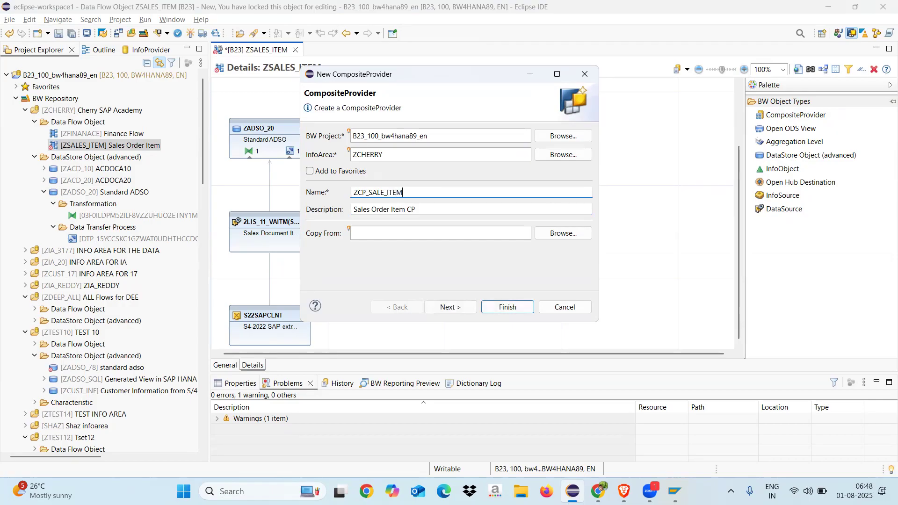
left_click(449, 307)
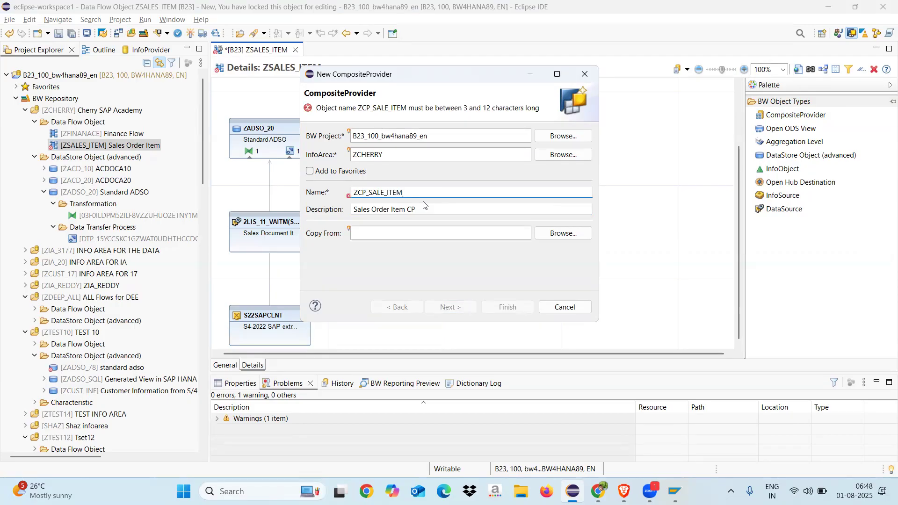
key("BackSpace")
key("BackSpace")
type("I")
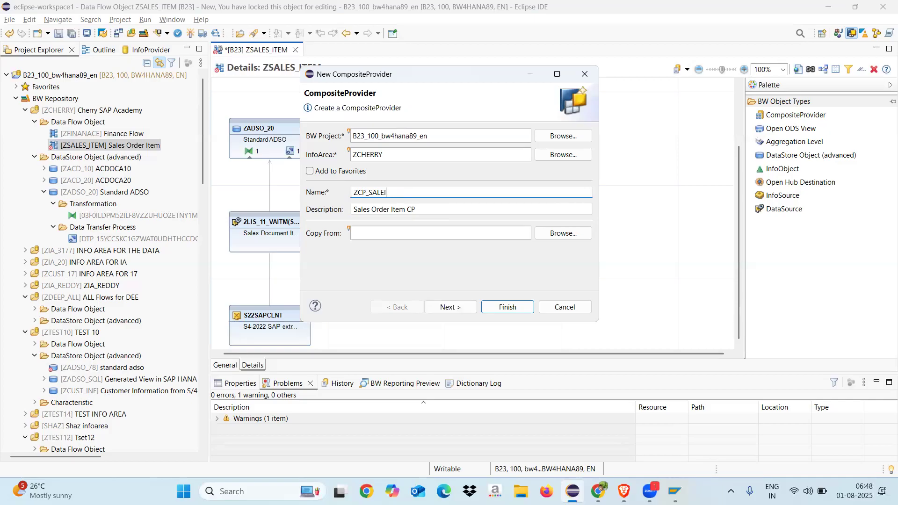
left_click(453, 309)
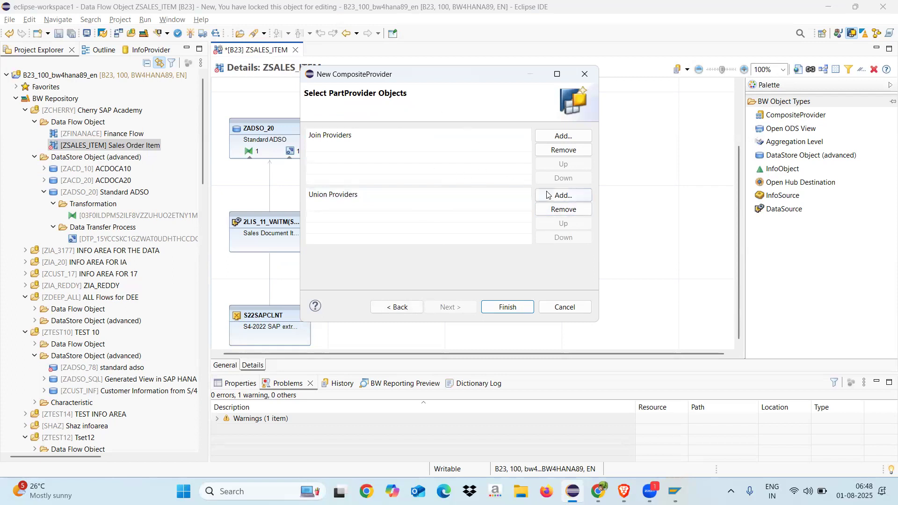
Step: Add ZADSO_20 as a union provider and finish creating the CompositeProvider
left_click(562, 196)
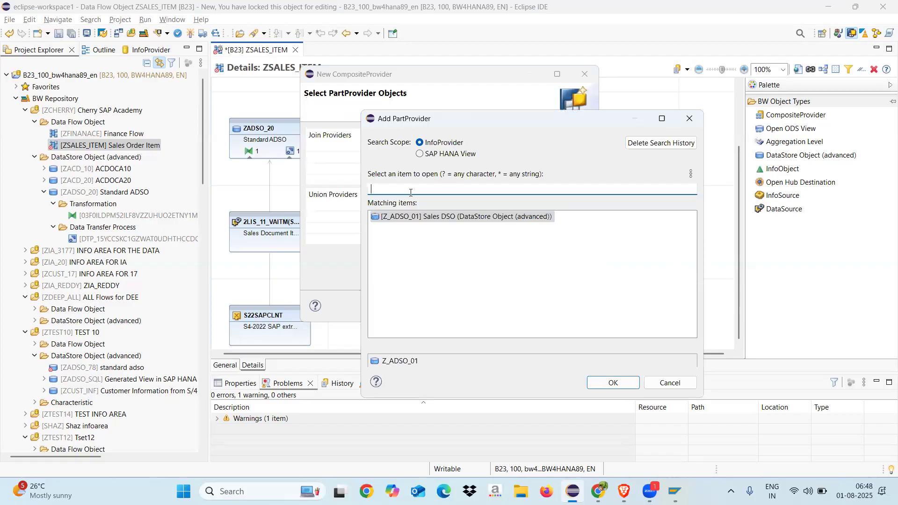
type("ZADSO_20")
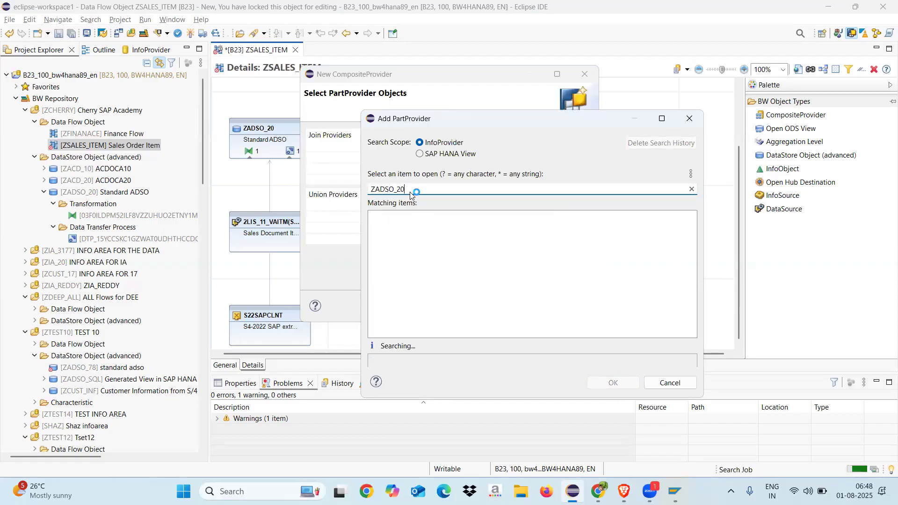
left_click(397, 218)
double_click(398, 218)
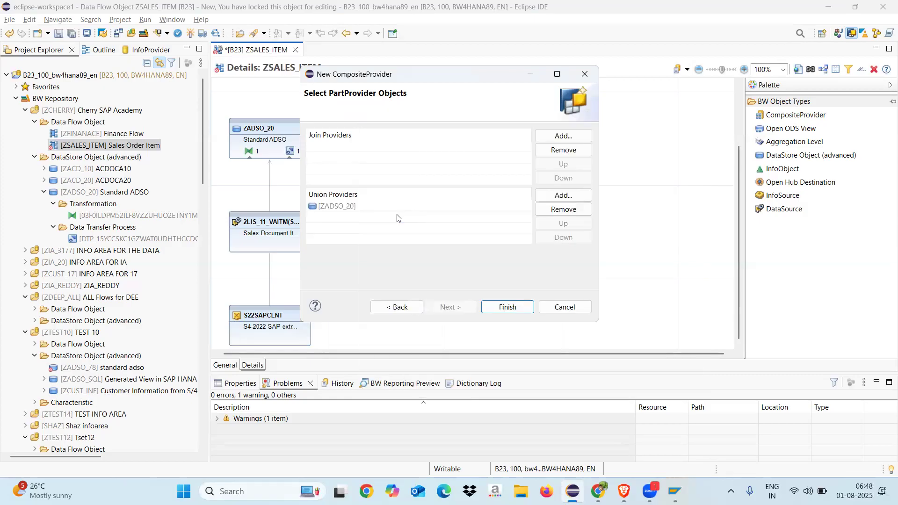
left_click(501, 308)
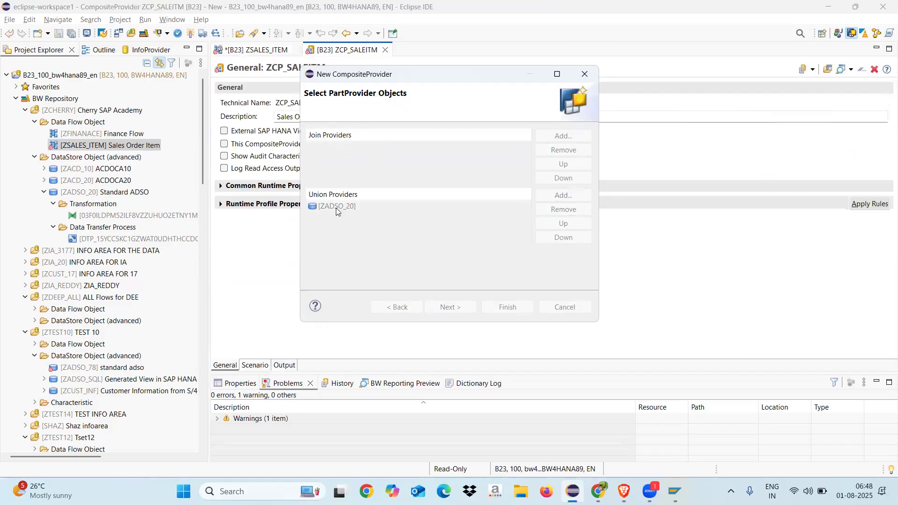
Step: In the CompositeProvider's scenario, review the ZADSO_20 source fields and create assignments for all of them to union U1
left_click(252, 365)
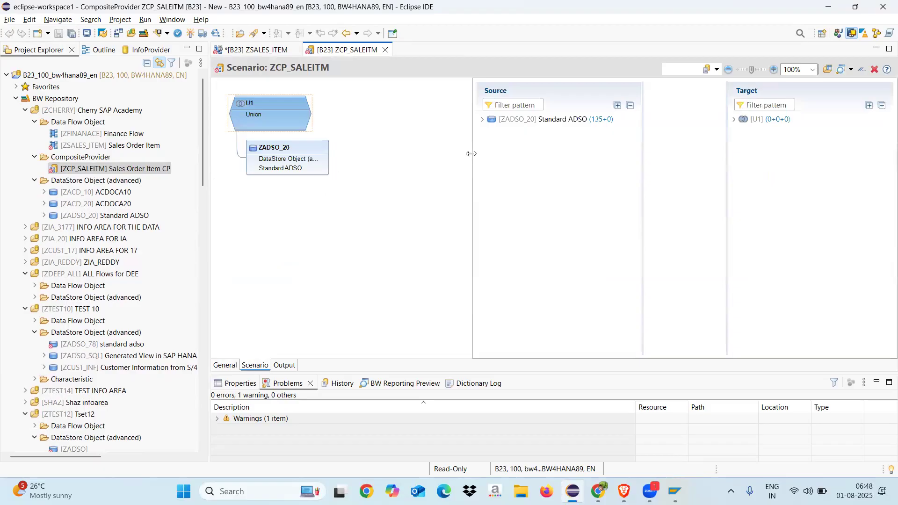
left_click_drag(471, 153, 383, 153)
mouse_move(268, 106)
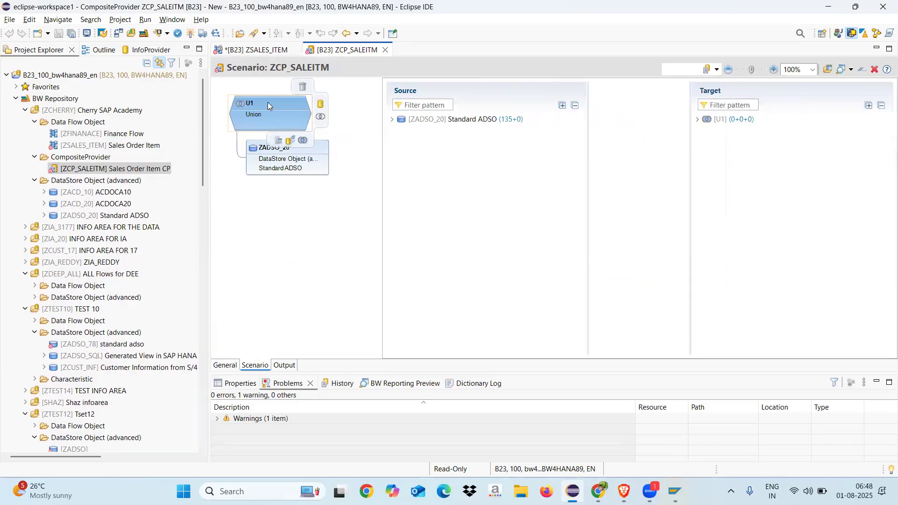
left_click(392, 119)
left_click(401, 130)
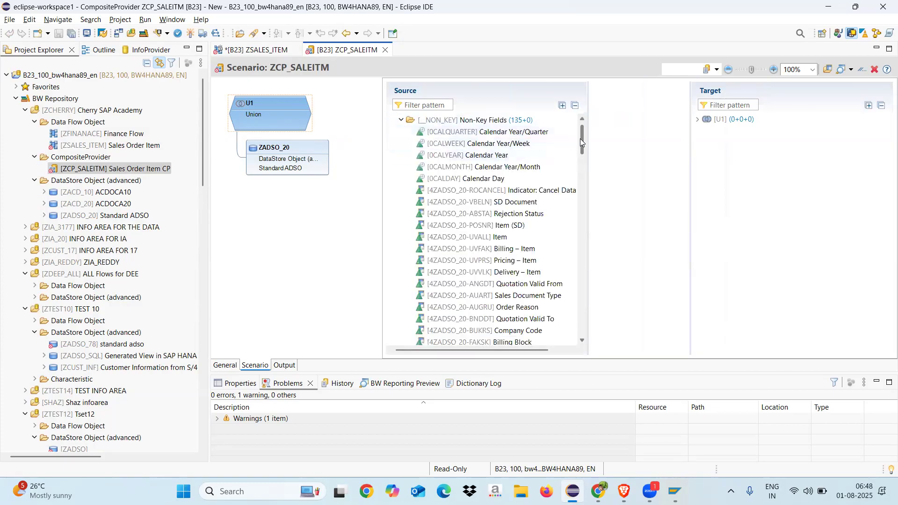
scroll(571, 164, "down", 20)
scroll(575, 141, "up", 20)
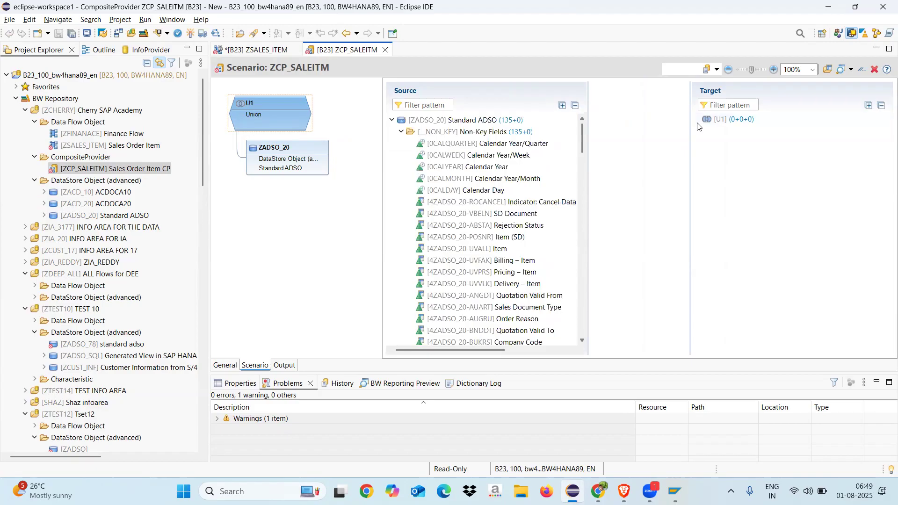
left_click(760, 121)
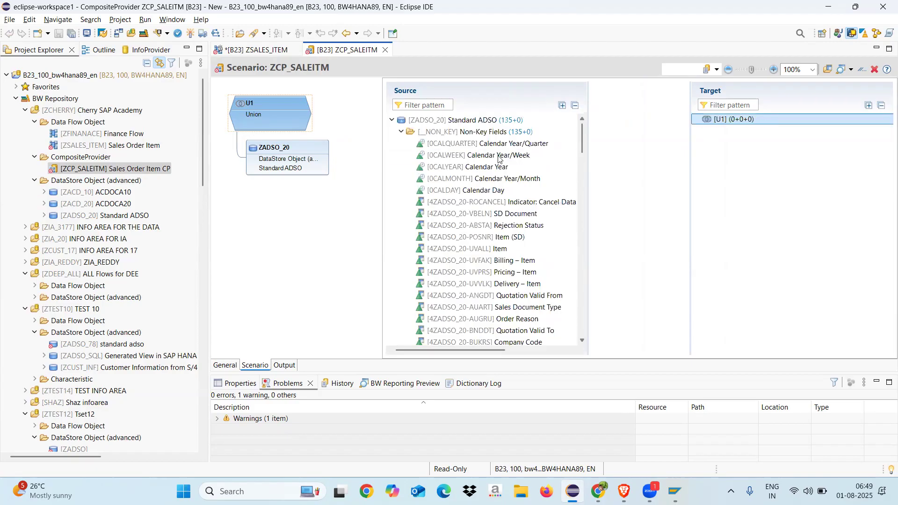
right_click(444, 124)
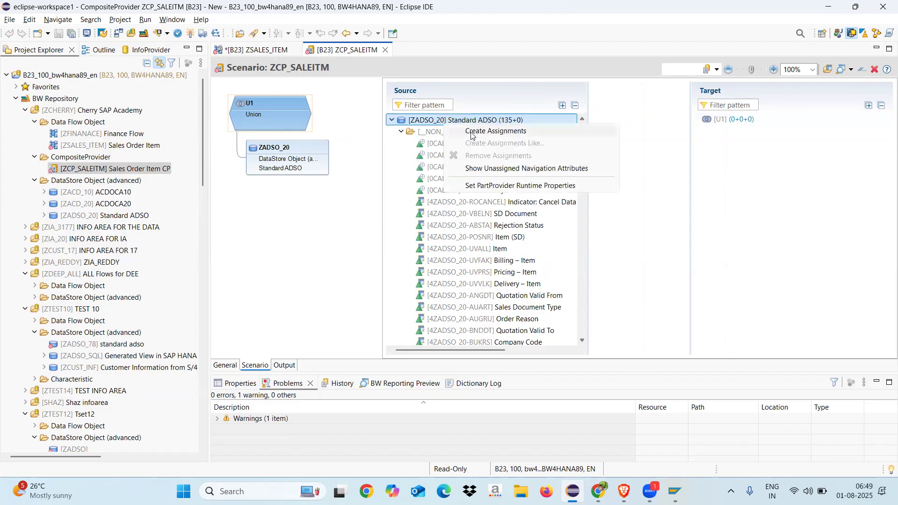
left_click(496, 131)
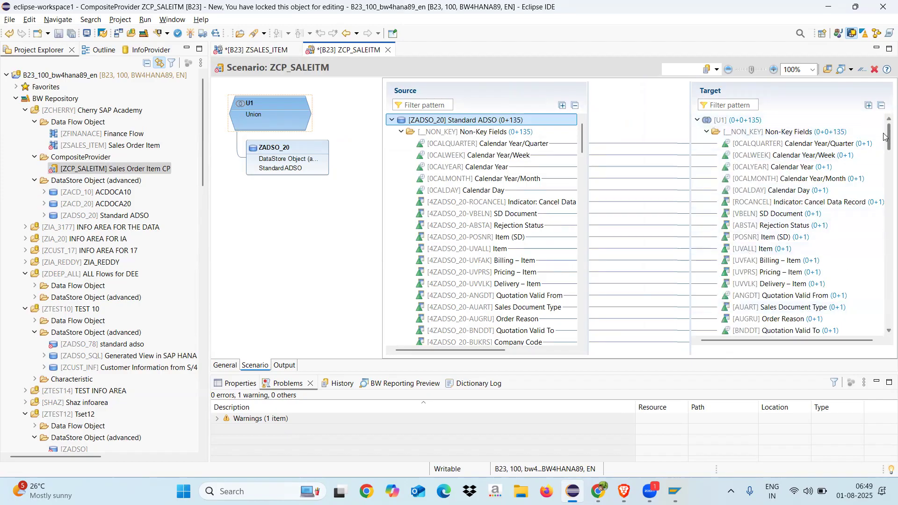
Step: Check the assigned target fields of union U1 and activate CompositeProvider ZCP_SALEITM
right_click(884, 174)
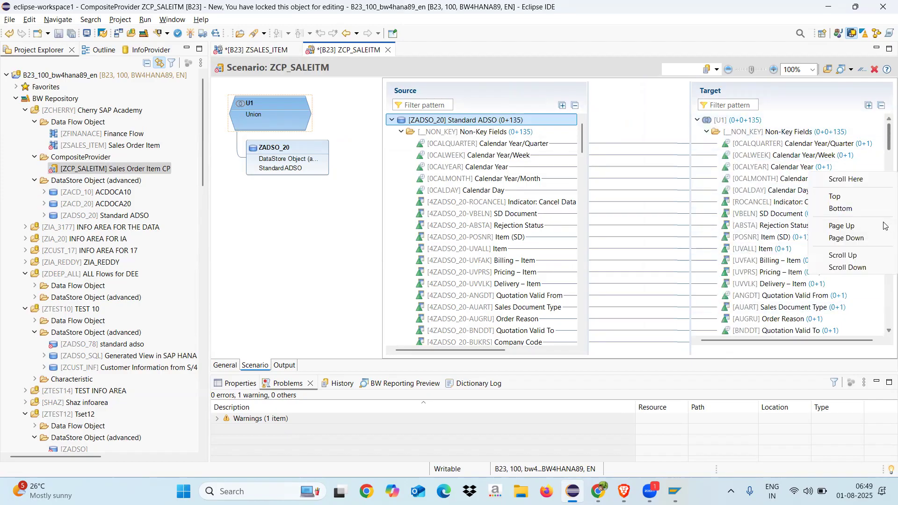
left_click(885, 314)
left_click(884, 313)
left_click(884, 314)
left_click(884, 314)
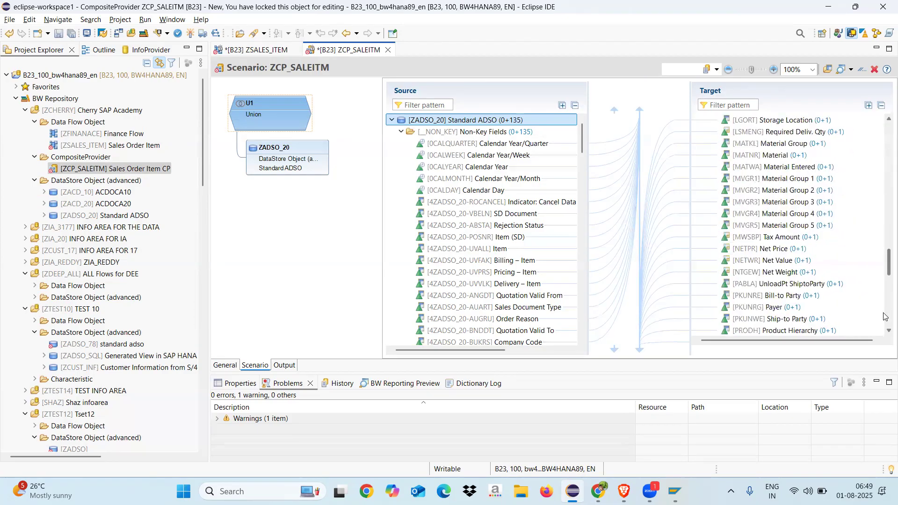
left_click(885, 314)
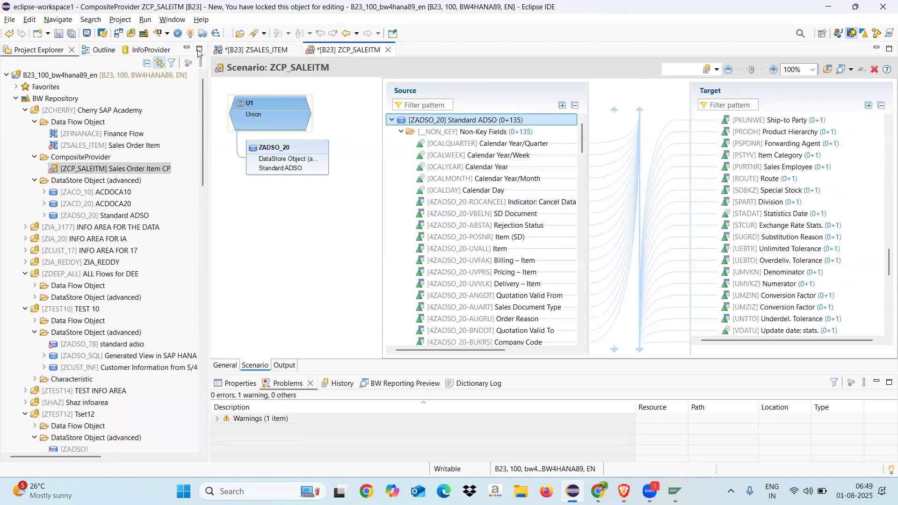
left_click(190, 33)
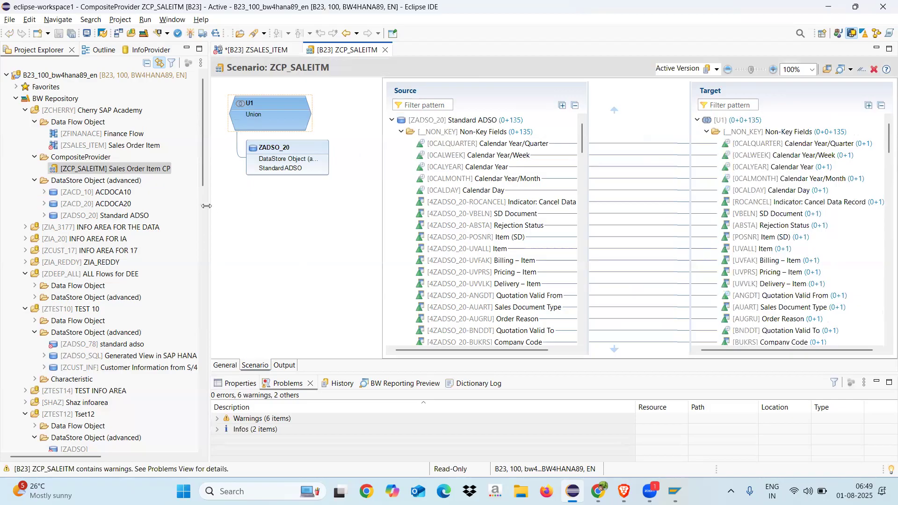
Step: Start a new query on CompositeProvider ZCP_SALEITM and name it ZCP_SALEITM_Q0001
left_click(34, 122)
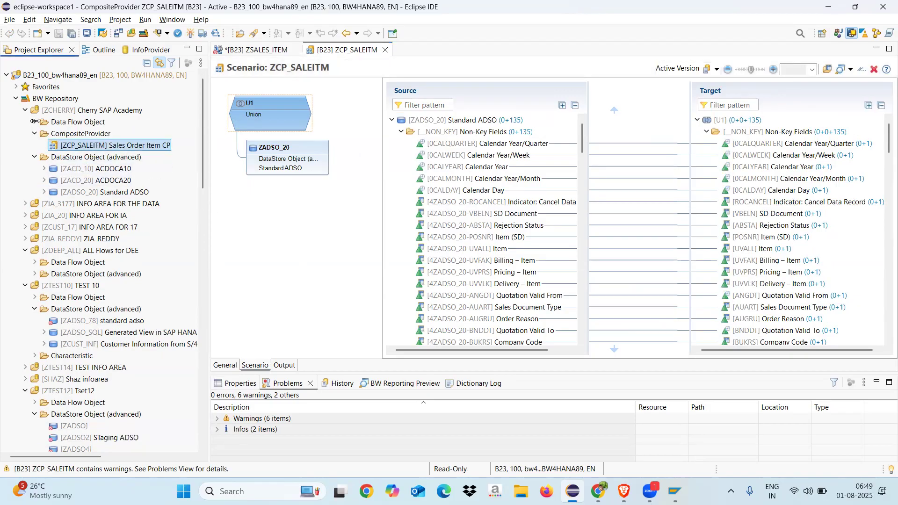
right_click(79, 146)
mouse_move(181, 152)
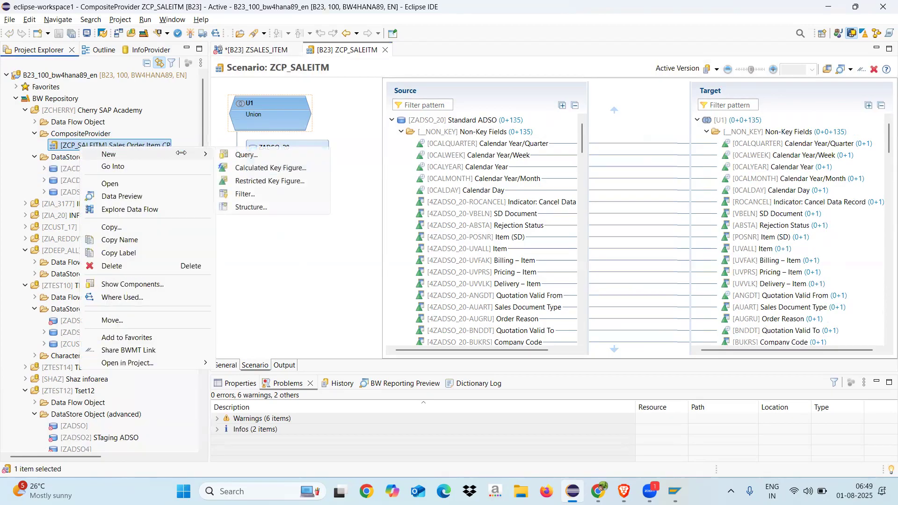
left_click(242, 154)
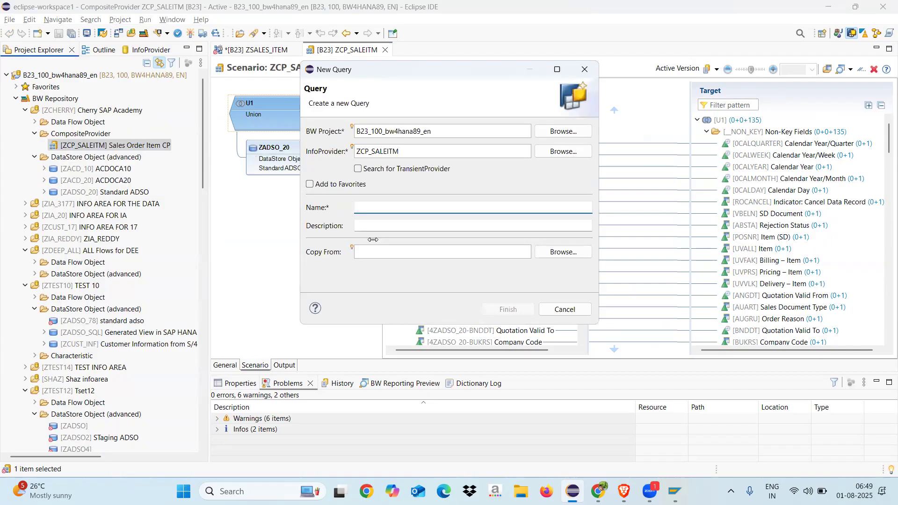
type("ZC")
type("P_SALEITM_Q0001")
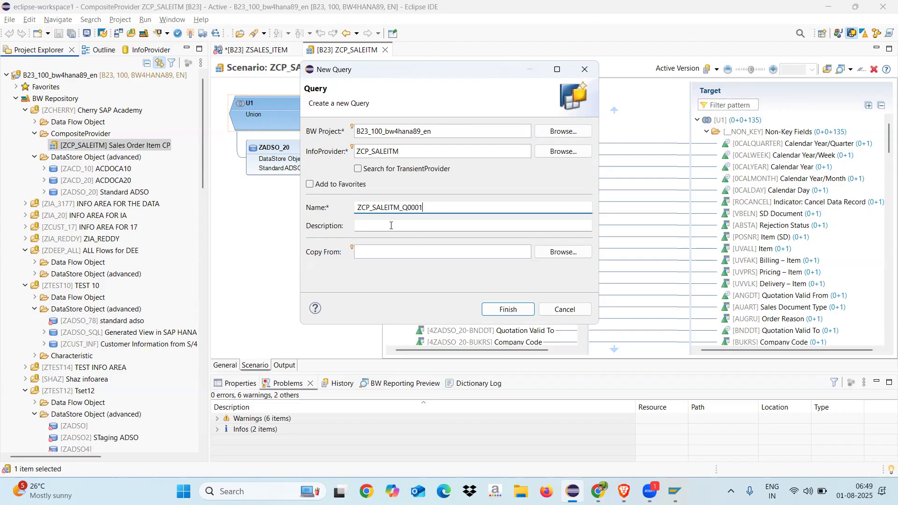
Step: Describe the new query as "SAles Order Item Report" and finish creating it
left_click(391, 225)
type("SAles Or")
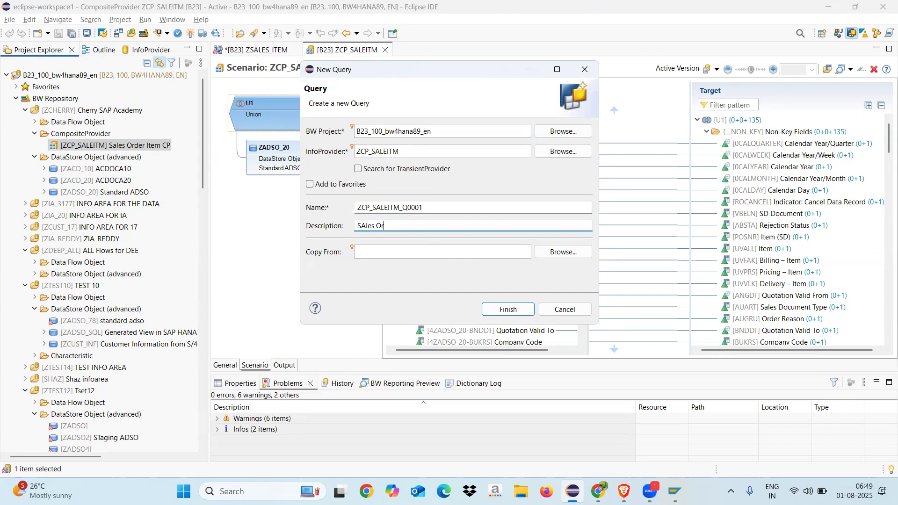
type("der Item Report")
left_click(492, 307)
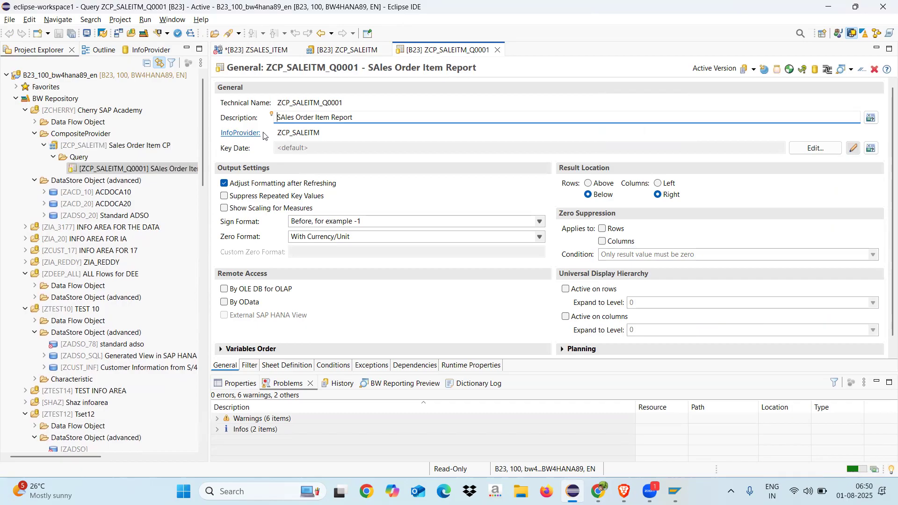
Step: Correct the capitalization in the query's description so it reads "Sales Order Item Report"
left_click_drag(330, 134, 280, 134)
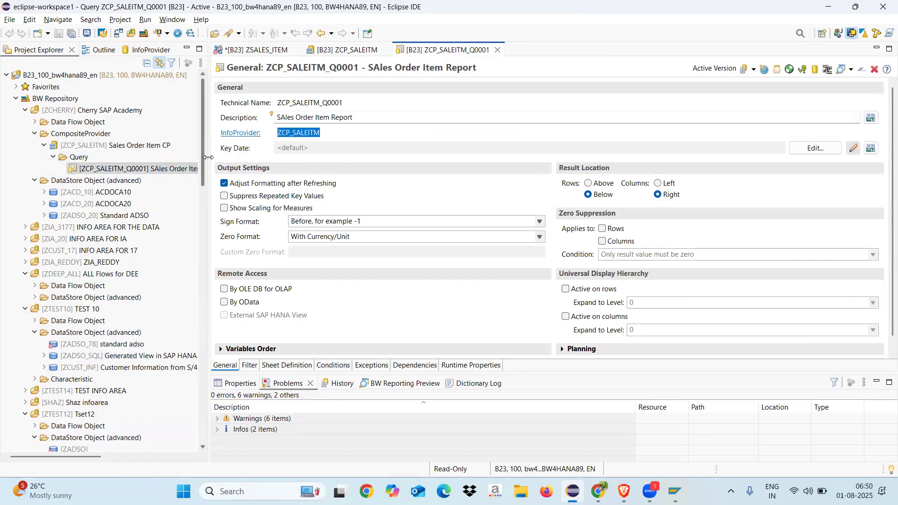
left_click(285, 119)
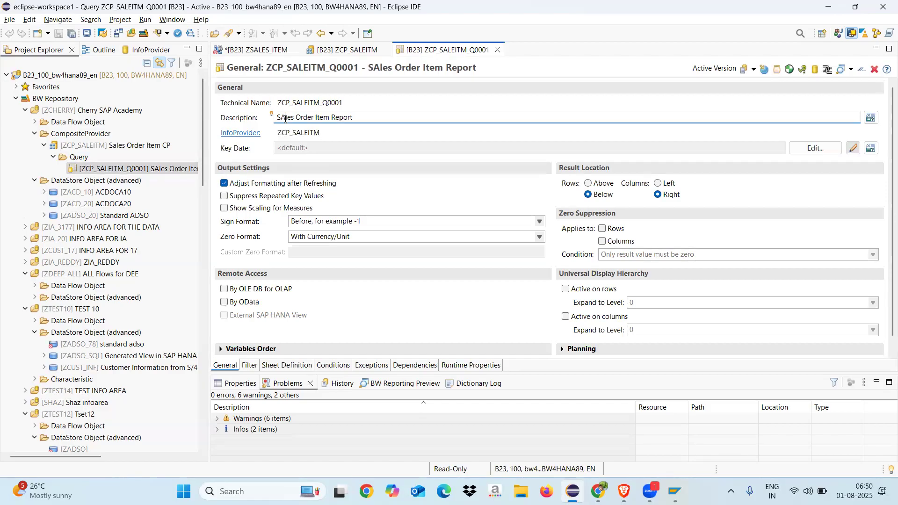
key("BackSpace")
type("a")
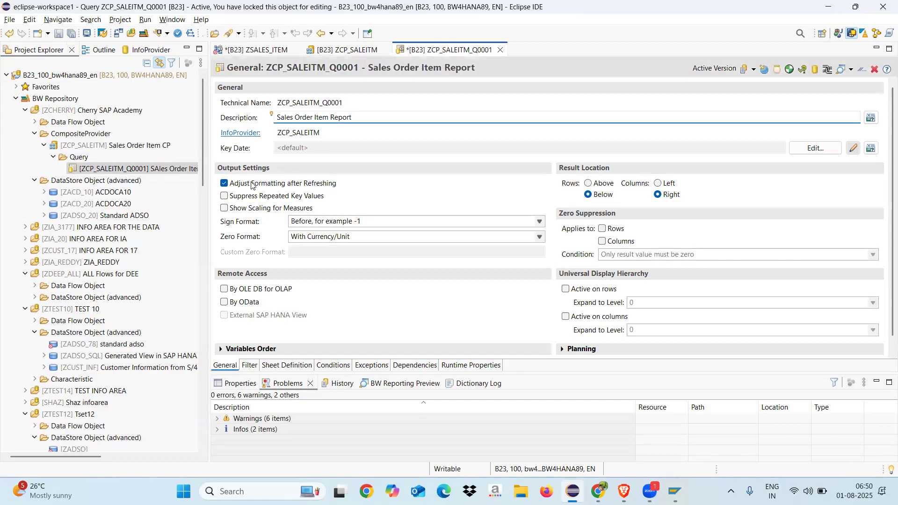
Step: In the query's sheet definition, add Sold-to Party, Company Code, Order Reason and Sales Document Type as free characteristics
left_click_drag(209, 230, 226, 230)
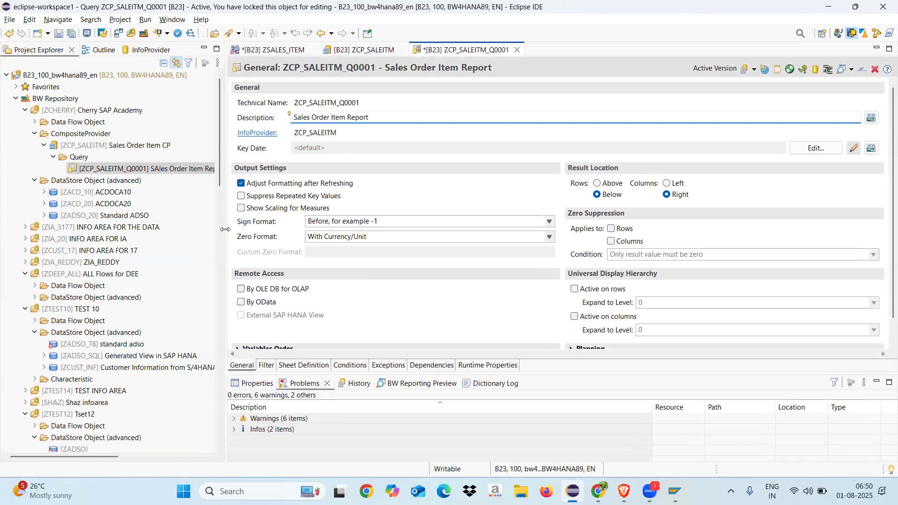
left_click(301, 365)
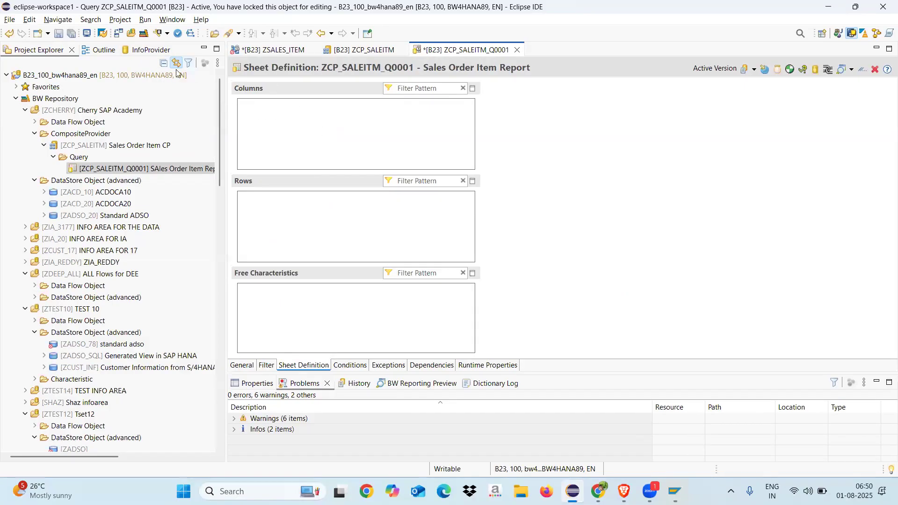
left_click(144, 51)
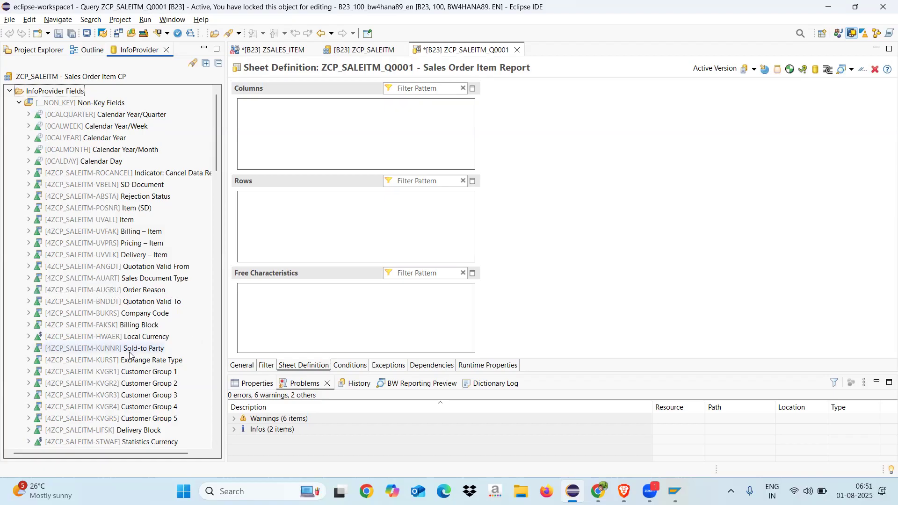
left_click_drag(127, 350, 313, 306)
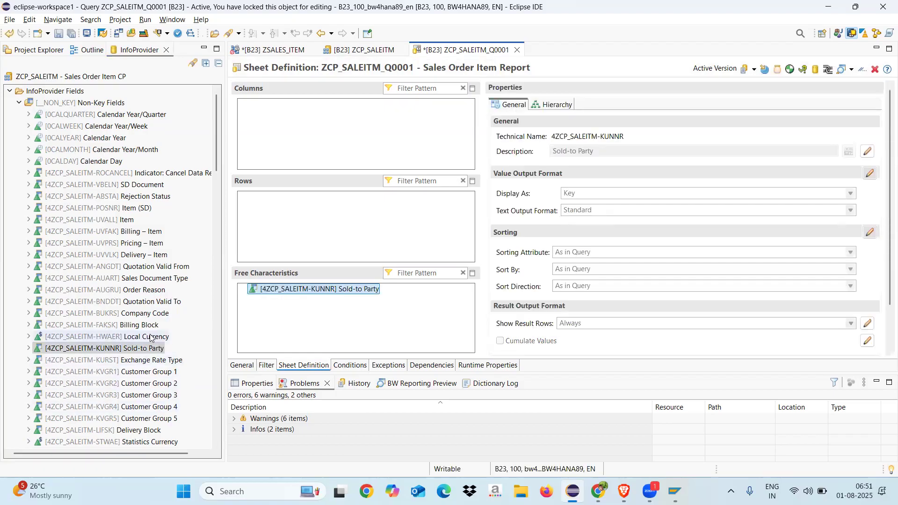
left_click_drag(126, 319, 318, 327)
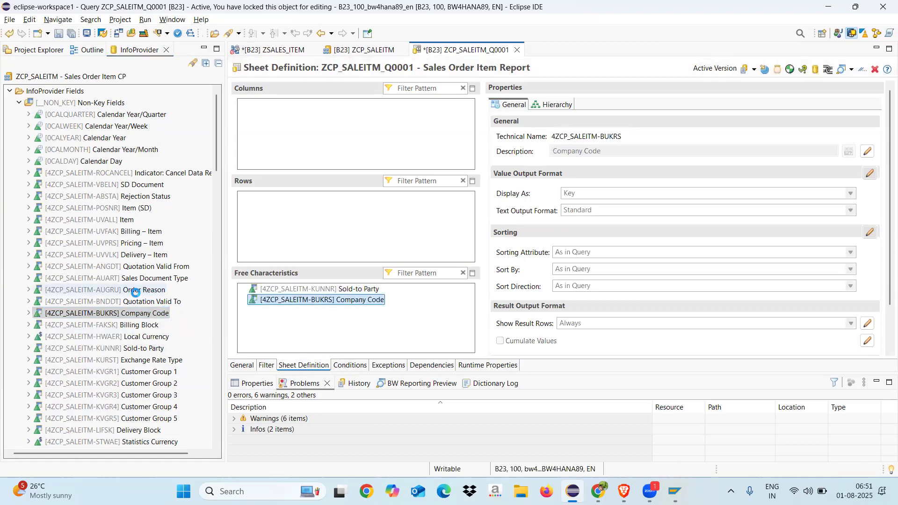
left_click(136, 291)
left_click_drag(132, 291, 347, 324)
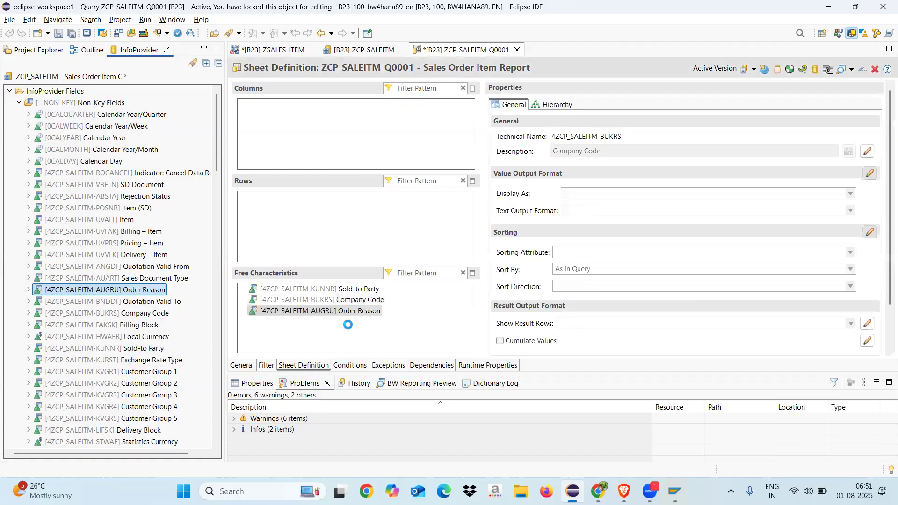
left_click_drag(168, 278, 336, 329)
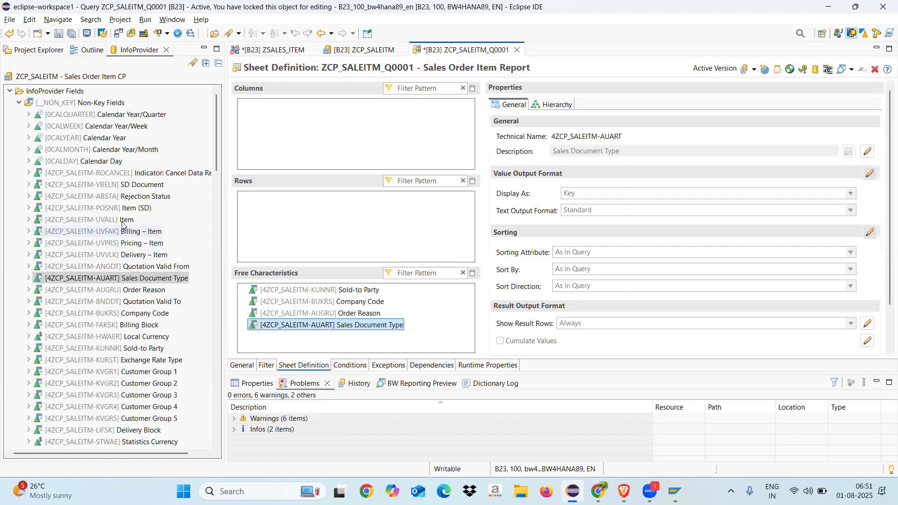
Step: Add Item (SD) and SD Document to the query rows and order them with SD Document first
left_click_drag(100, 208, 312, 214)
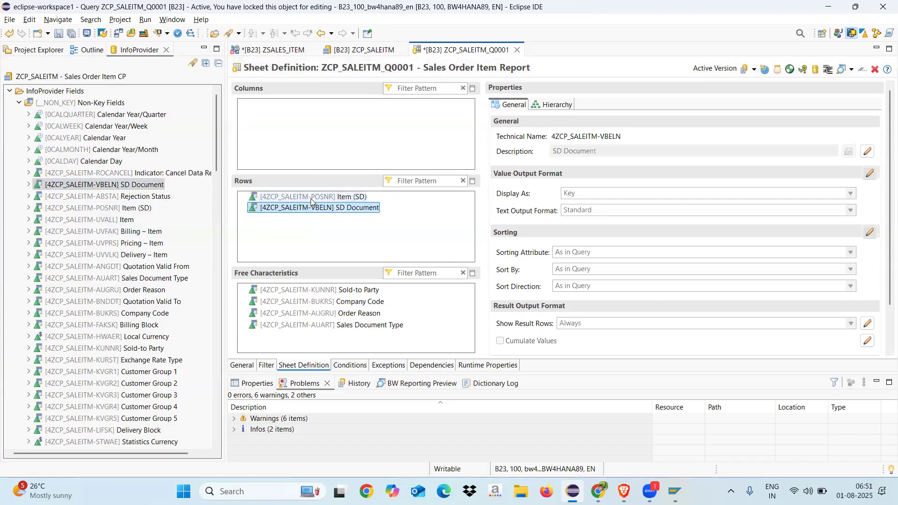
right_click(310, 198)
left_click(288, 228)
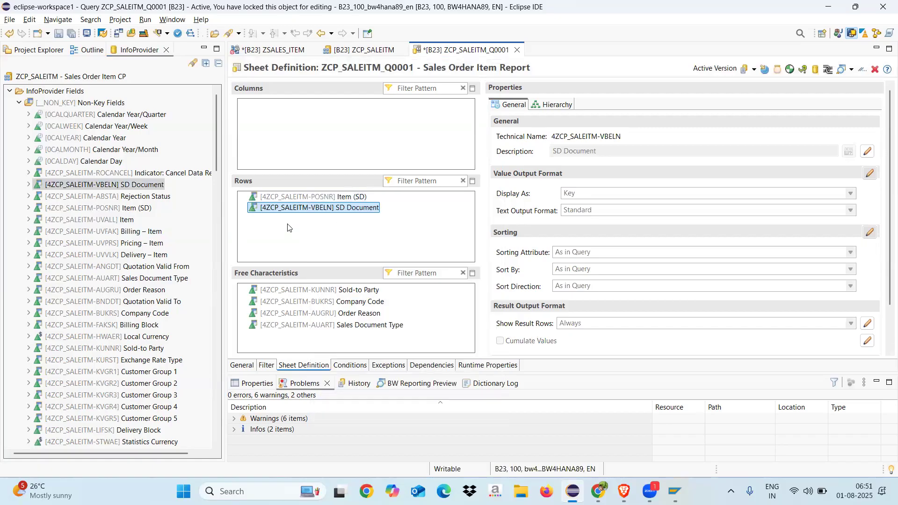
left_click_drag(283, 209, 284, 201)
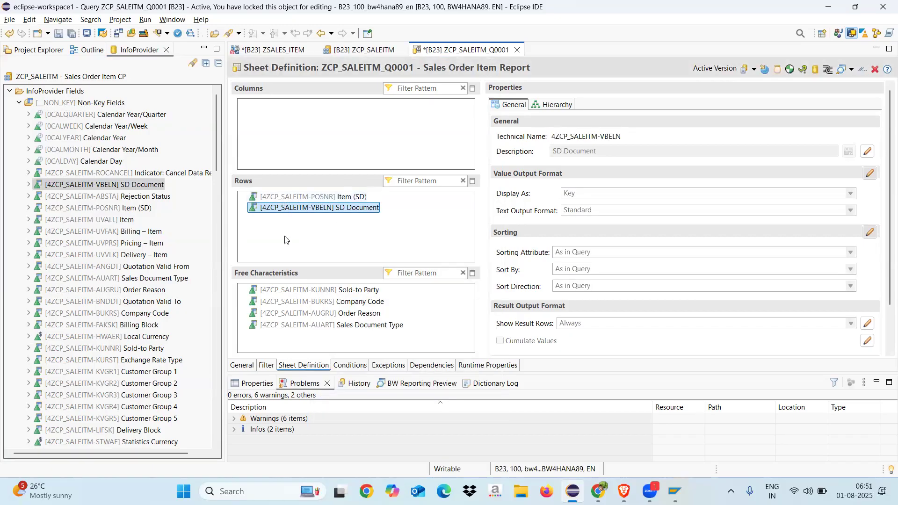
left_click_drag(281, 211, 254, 216)
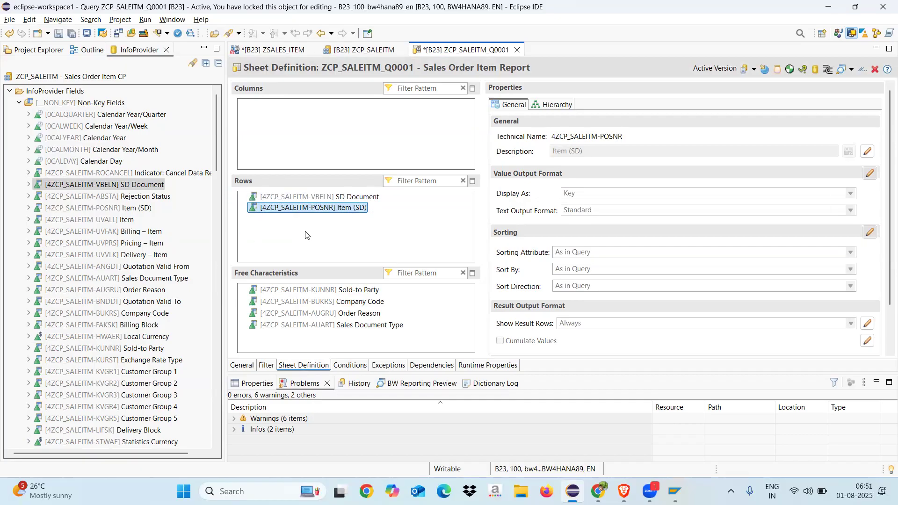
Step: Add Rejection Status and the Calendar Year/Quarter, Year/Week, Year, Year/Month and Day fields to the free characteristics
left_click(121, 197)
left_click_drag(121, 198, 333, 349)
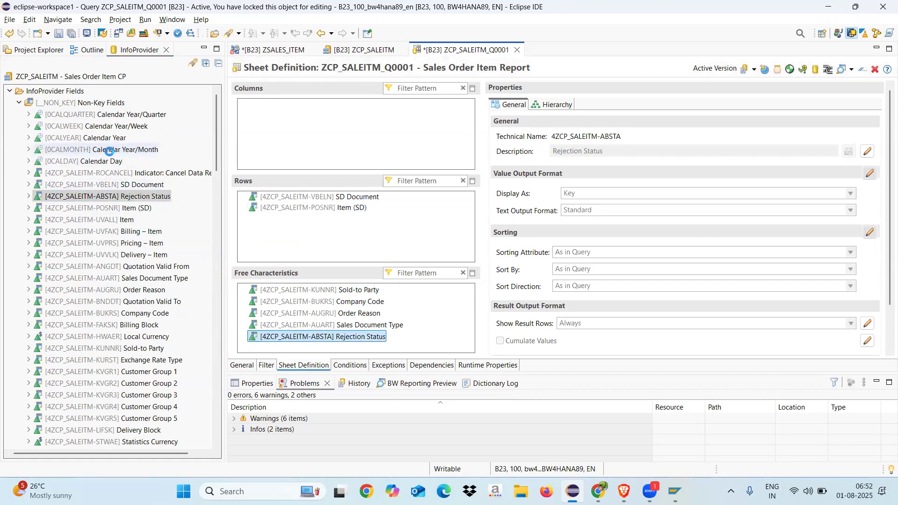
left_click(100, 127)
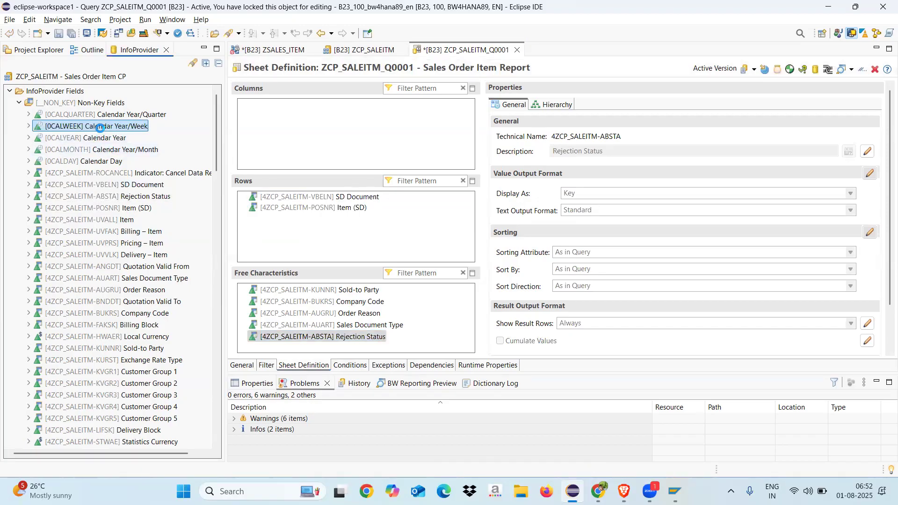
left_click(103, 115, "ctrl")
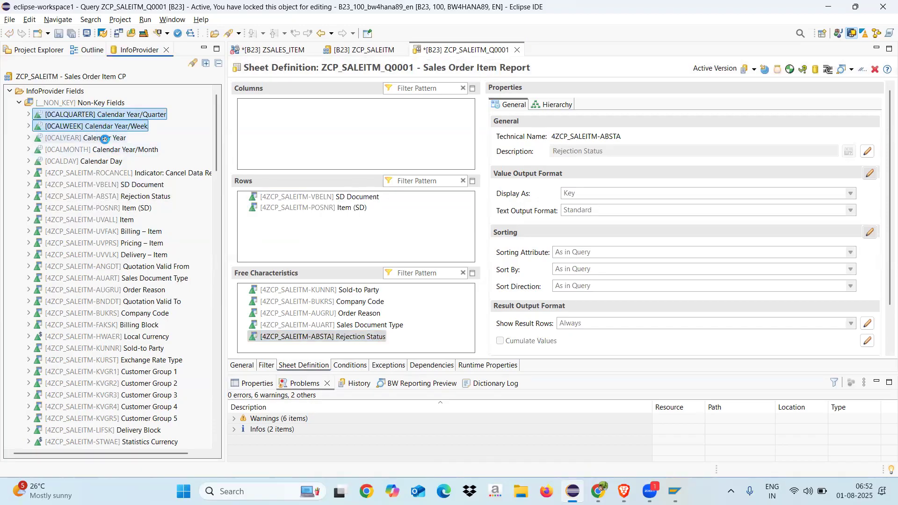
left_click(105, 139, "ctrl")
left_click(103, 149, "ctrl")
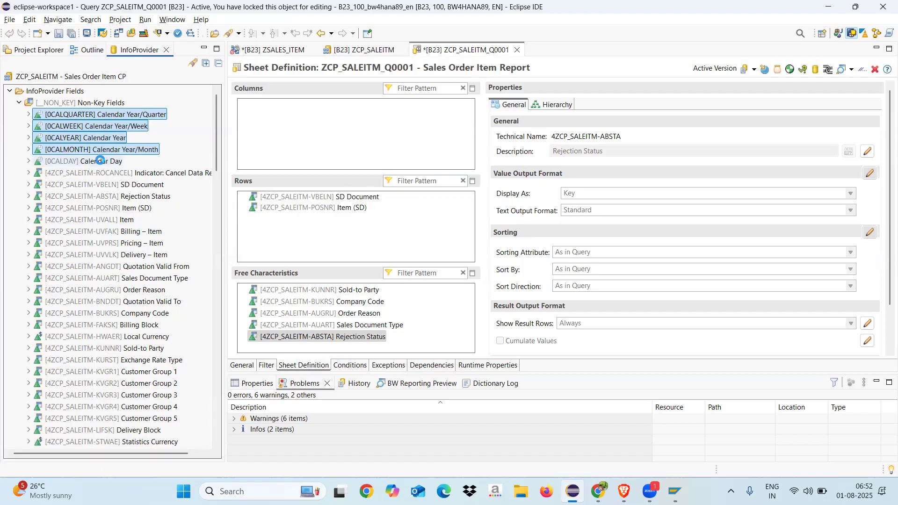
left_click(99, 161, "ctrl")
right_click(100, 160)
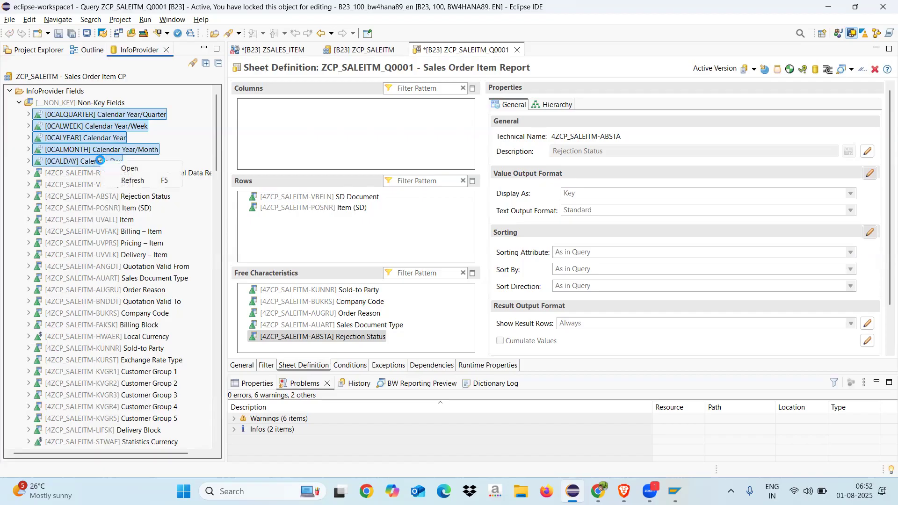
left_click_drag(77, 161, 292, 357)
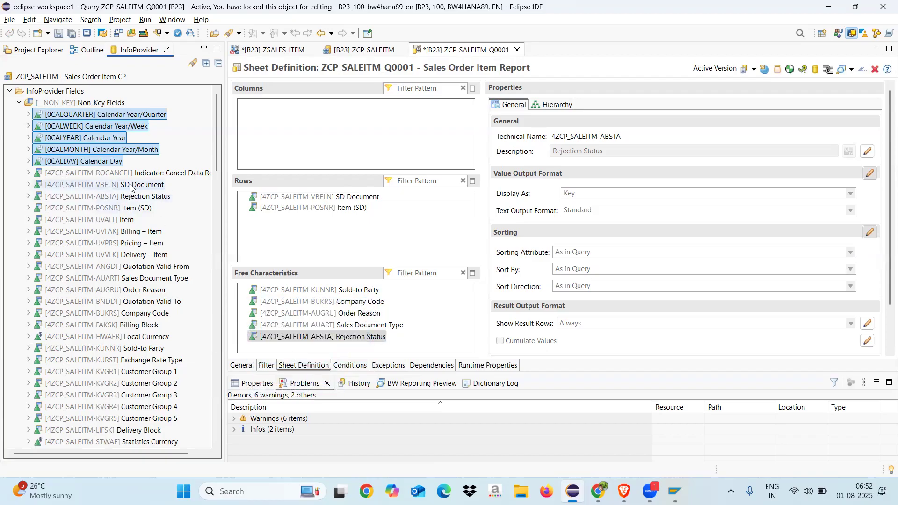
left_click_drag(95, 158, 350, 321)
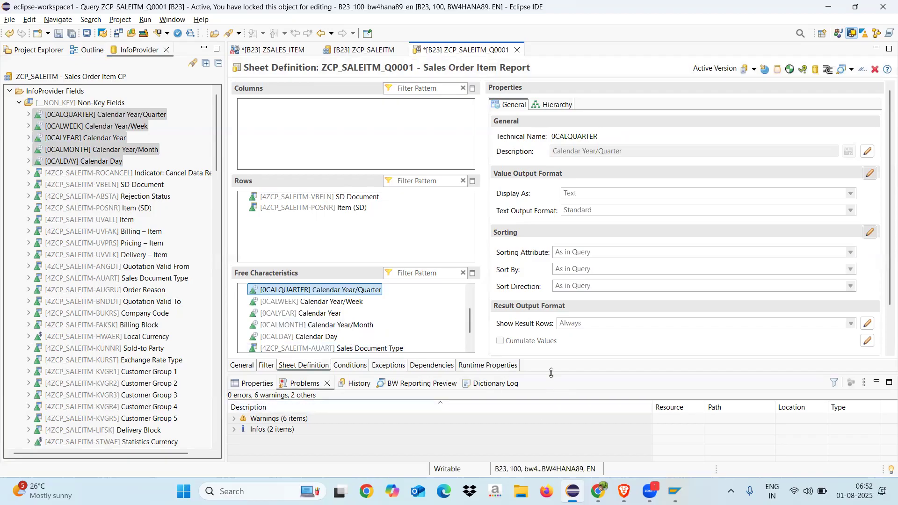
Step: Enlarge the query editor area and add the Order Quantity key figure to the columns
left_click_drag(551, 373, 546, 421)
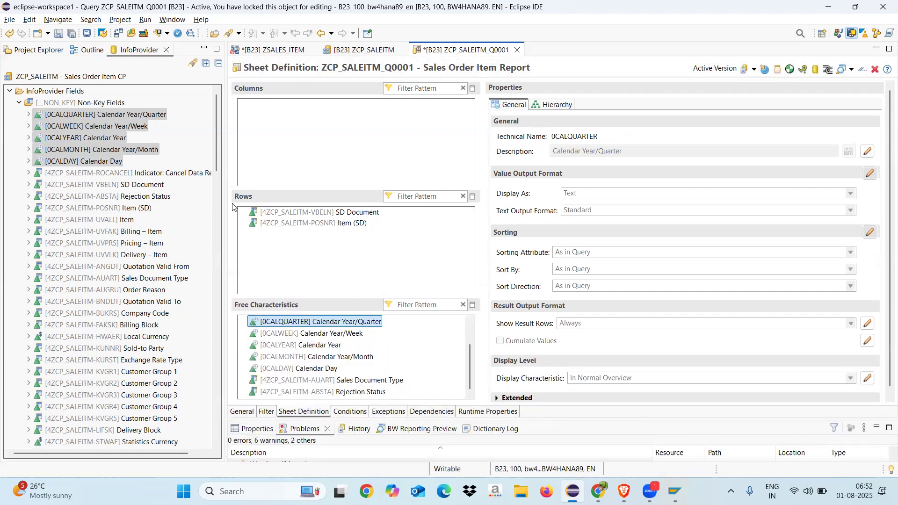
left_click_drag(215, 144, 214, 230)
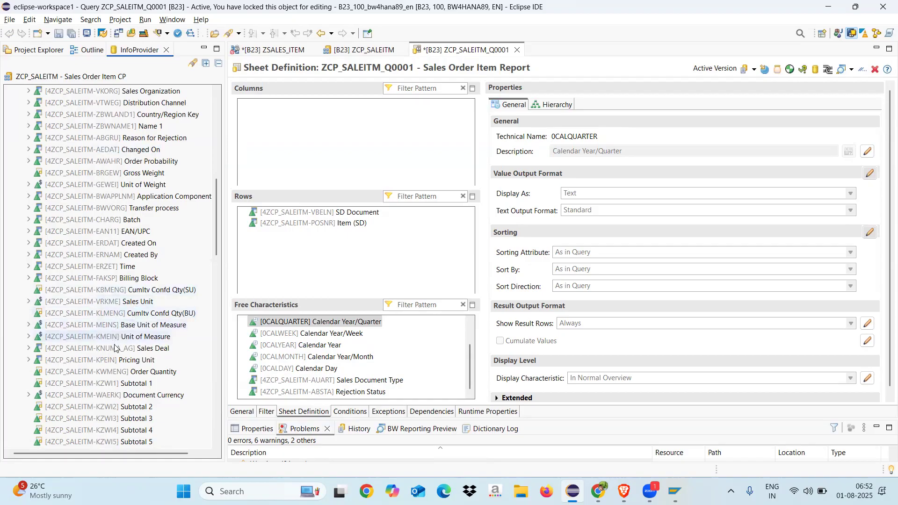
left_click(113, 373)
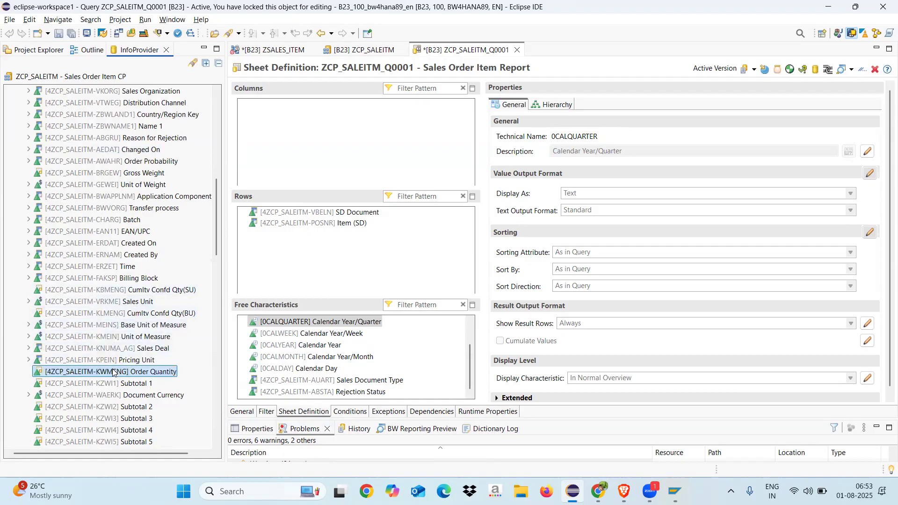
left_click_drag(113, 372, 342, 127)
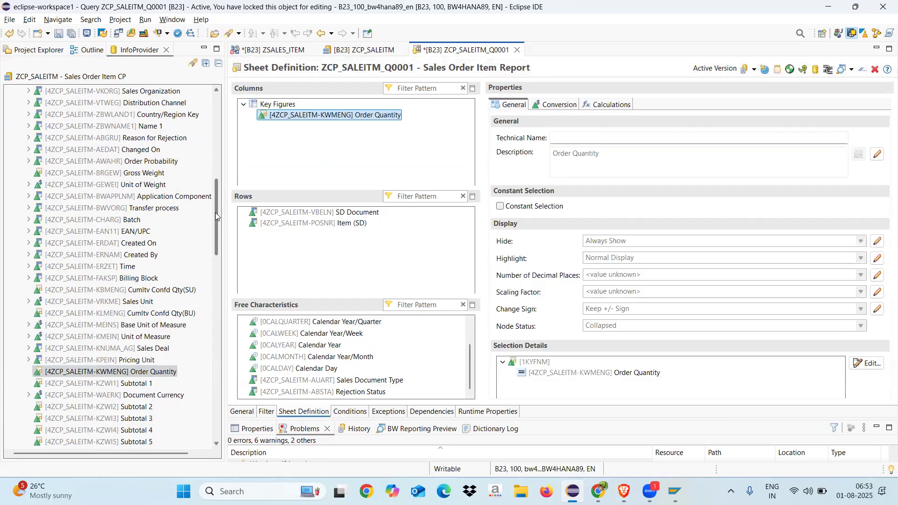
Step: Add the Net Value key figure to the columns below Order Quantity and save the query
left_click_drag(215, 212, 212, 266)
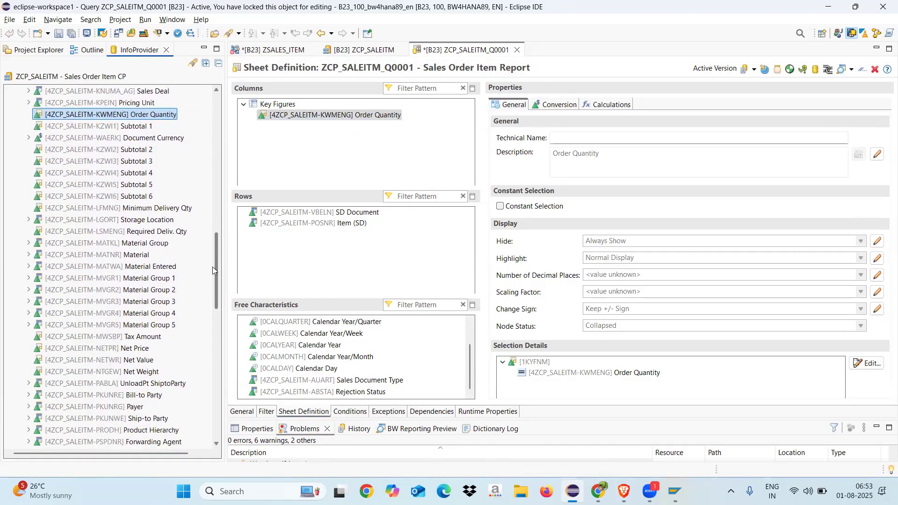
left_click(114, 360)
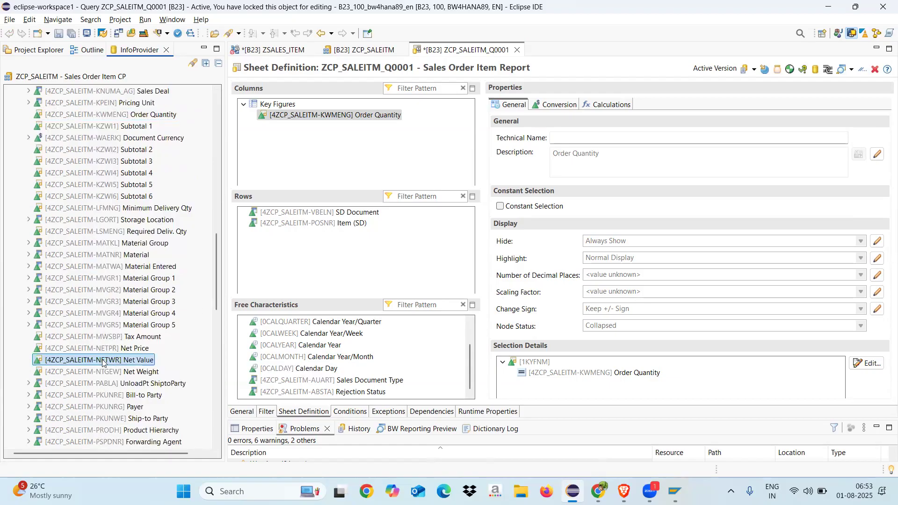
left_click_drag(103, 363, 313, 151)
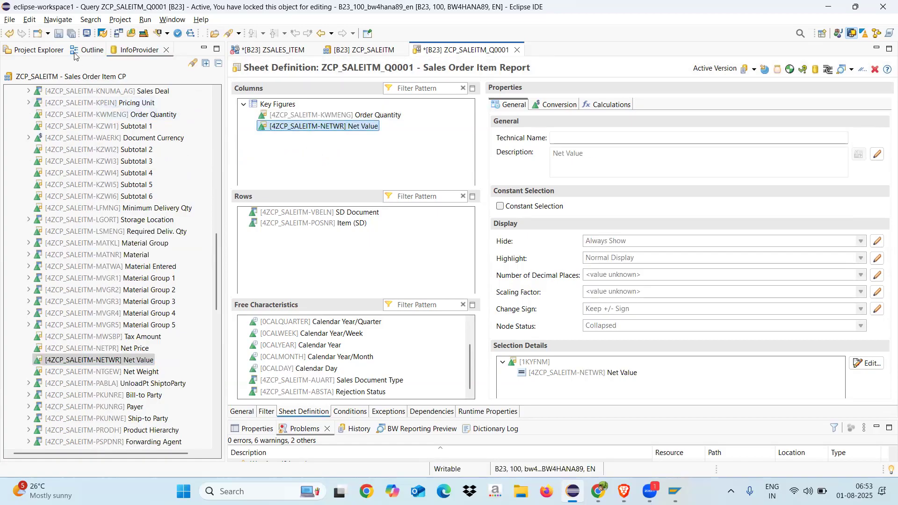
left_click(59, 34)
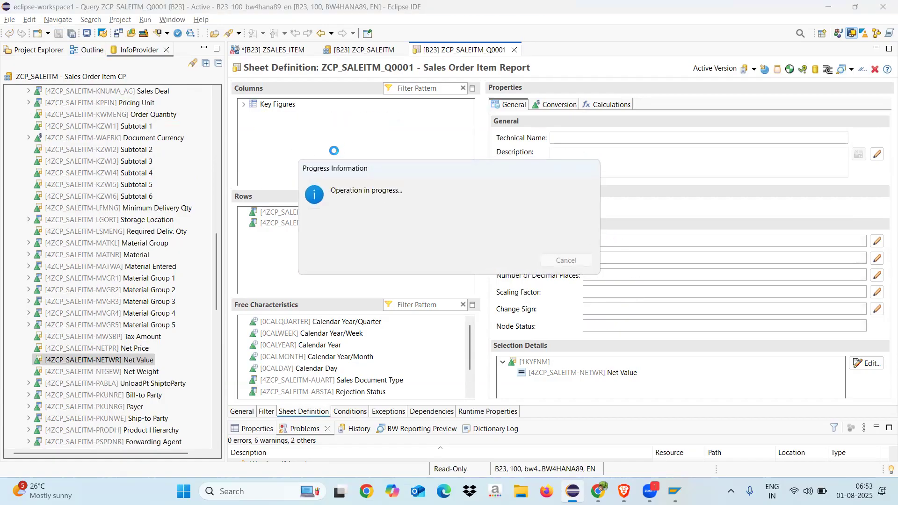
Step: Set Show Result Rows to Never for the Item (SD) row characteristic and save the query
left_click(305, 129)
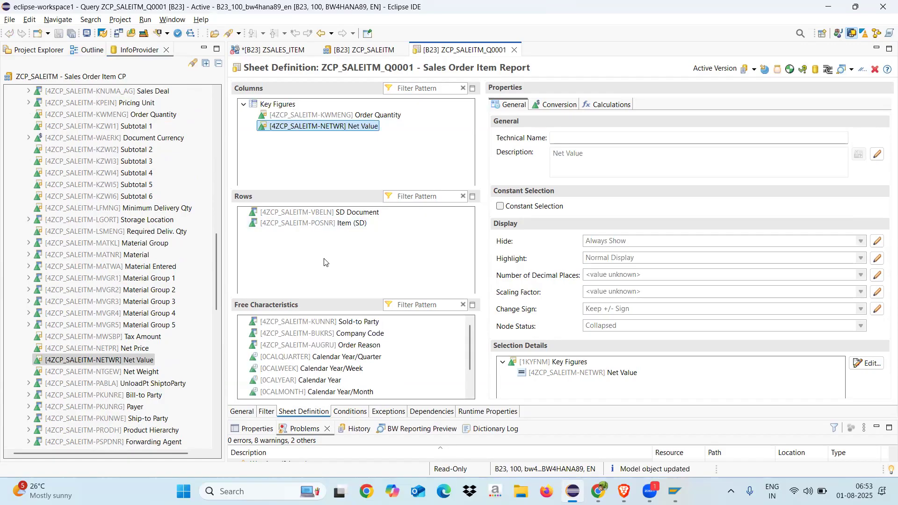
left_click(313, 225)
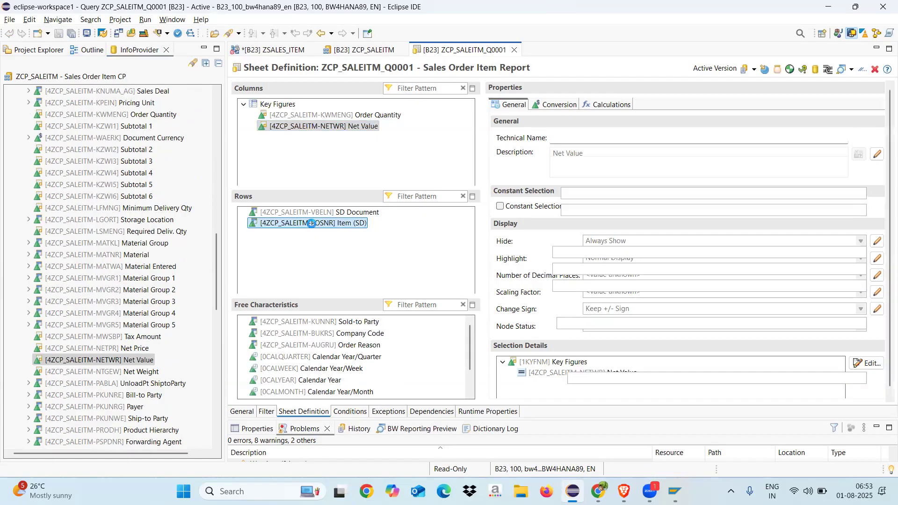
left_click(868, 323)
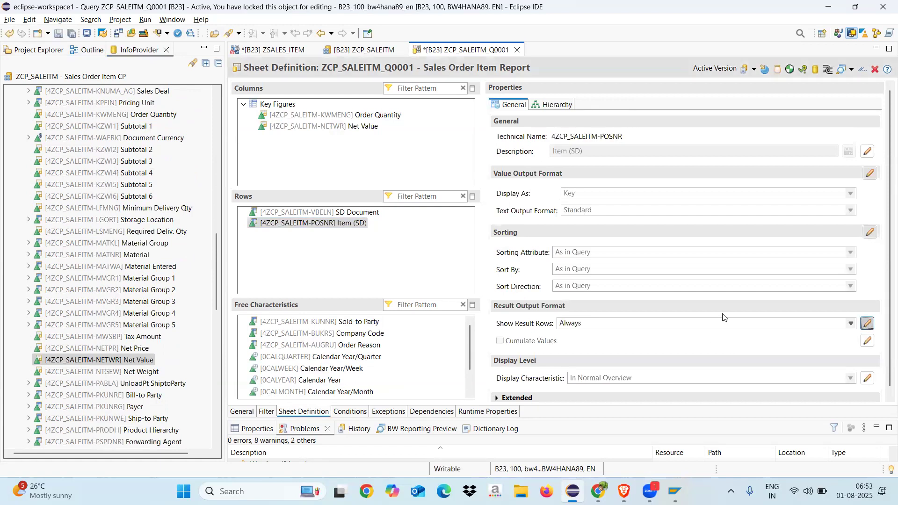
left_click(716, 324)
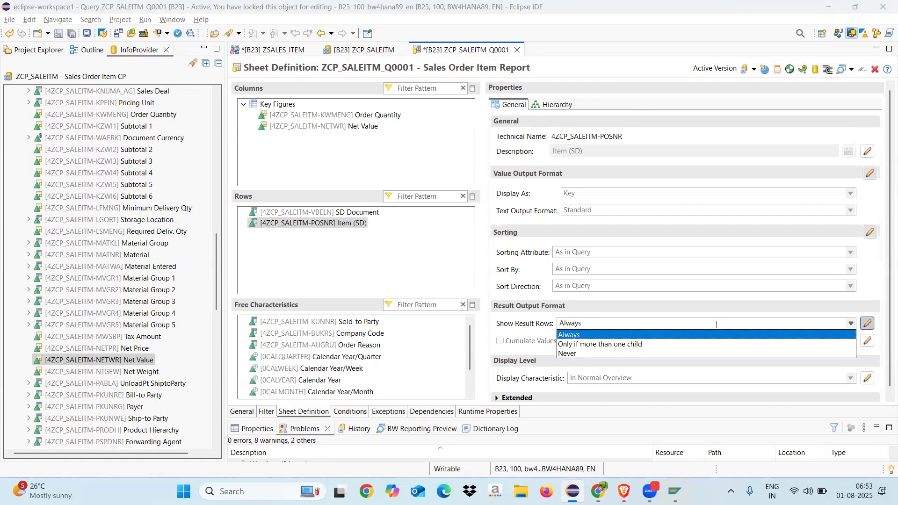
left_click(573, 354)
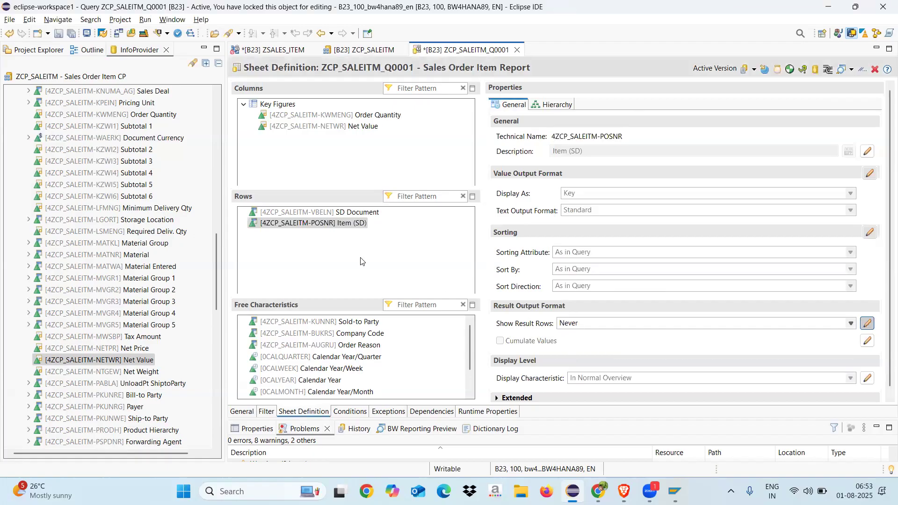
left_click(59, 33)
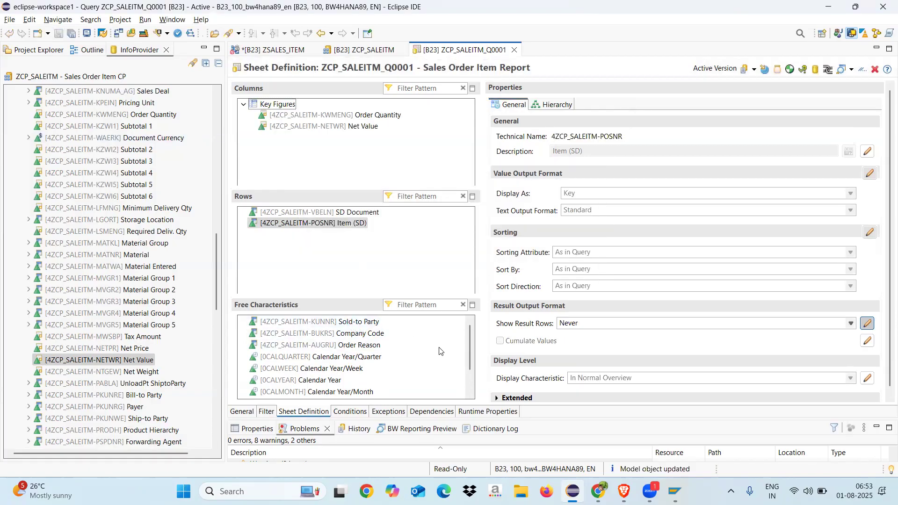
Step: Set Show Result Rows to Never for all free characteristics at once, from Sold-to Party through Rejection Status, and save the query
left_click(363, 323)
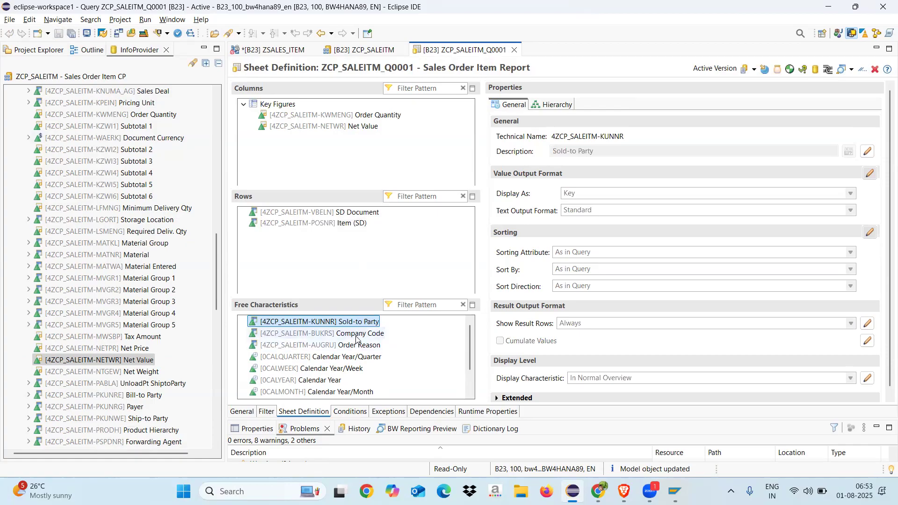
left_click(356, 334, "shift")
left_click(357, 345, "shift")
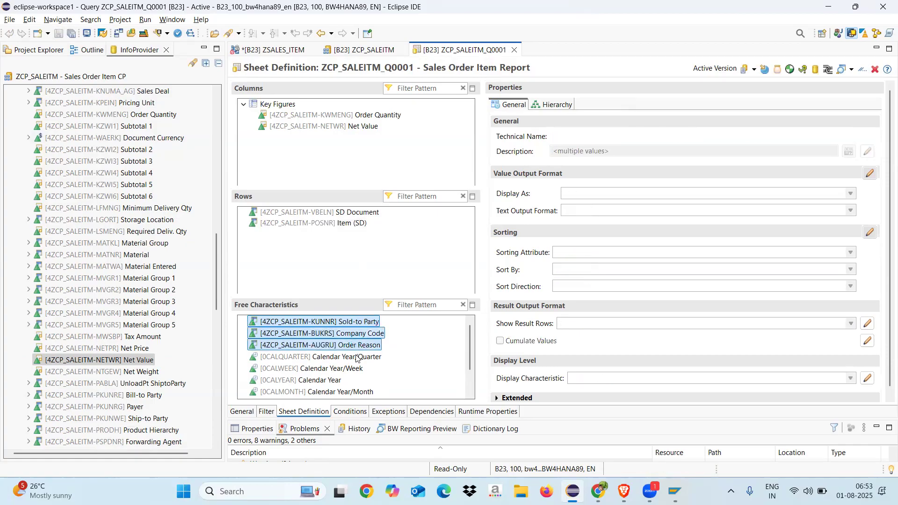
left_click(356, 357, "shift")
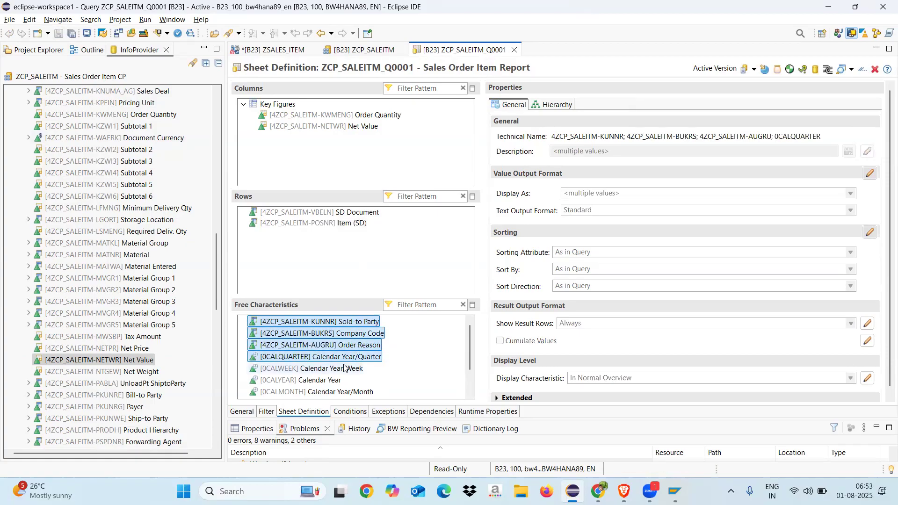
left_click(345, 368, "shift")
left_click(325, 381, "shift")
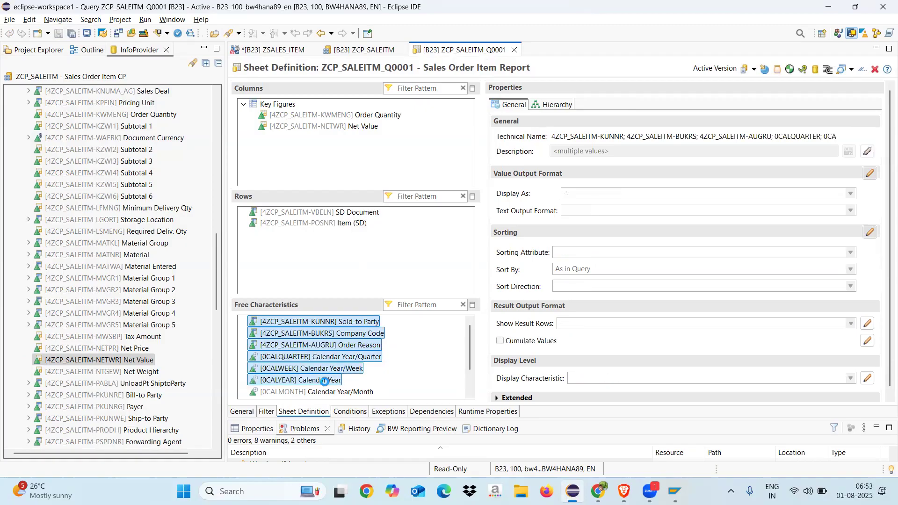
left_click(340, 392, "shift")
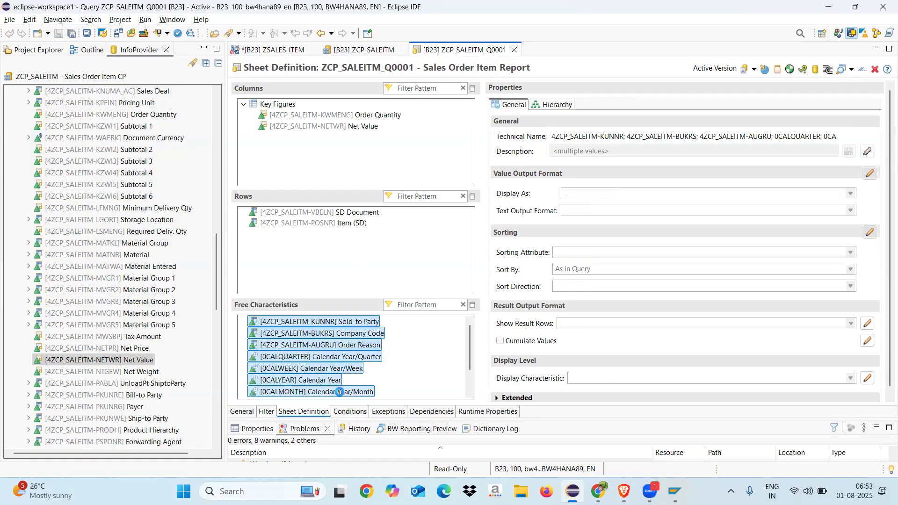
left_click(471, 383)
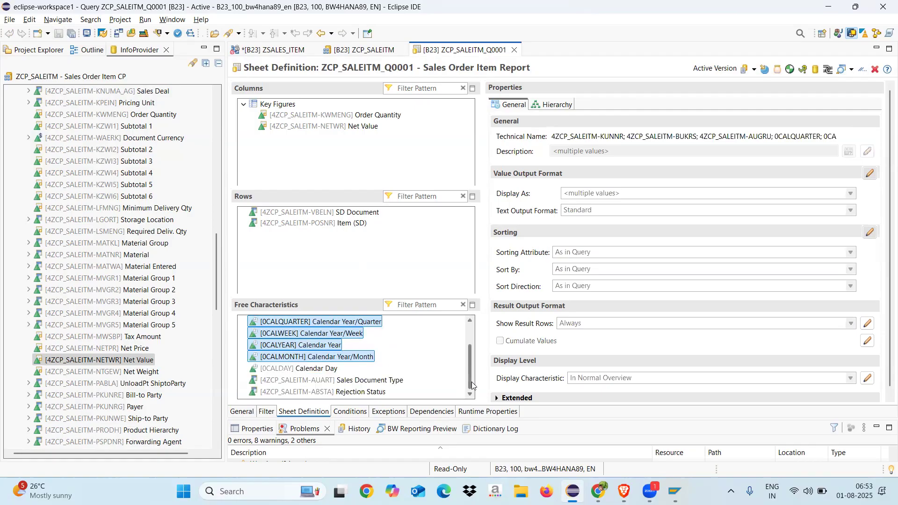
left_click(320, 370, "shift")
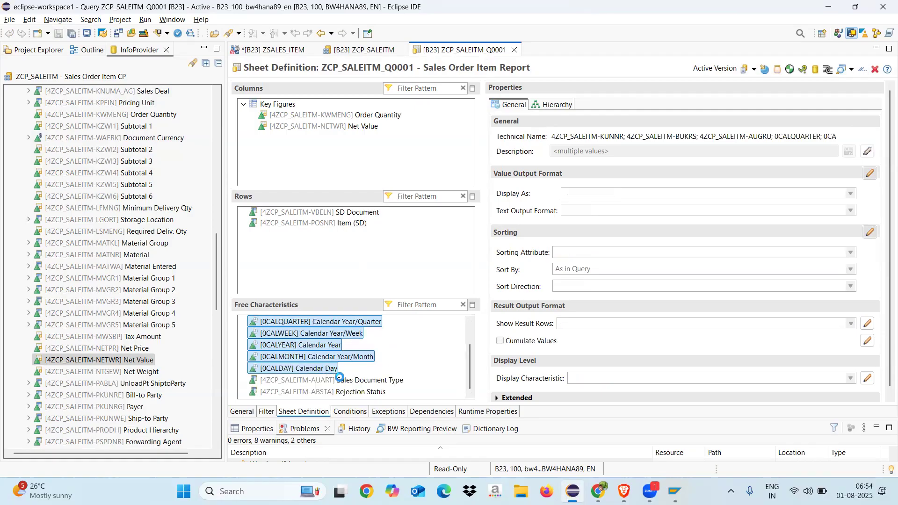
left_click(365, 381, "shift")
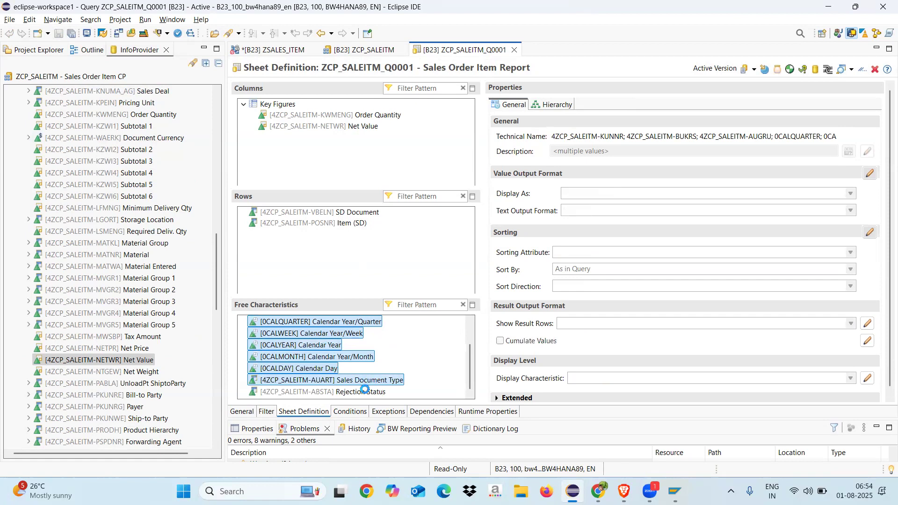
left_click(365, 390, "shift")
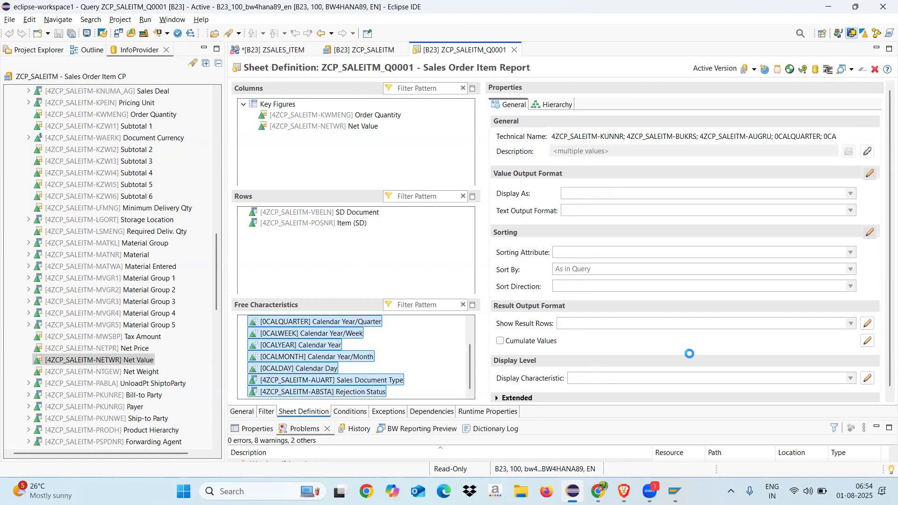
left_click(868, 323)
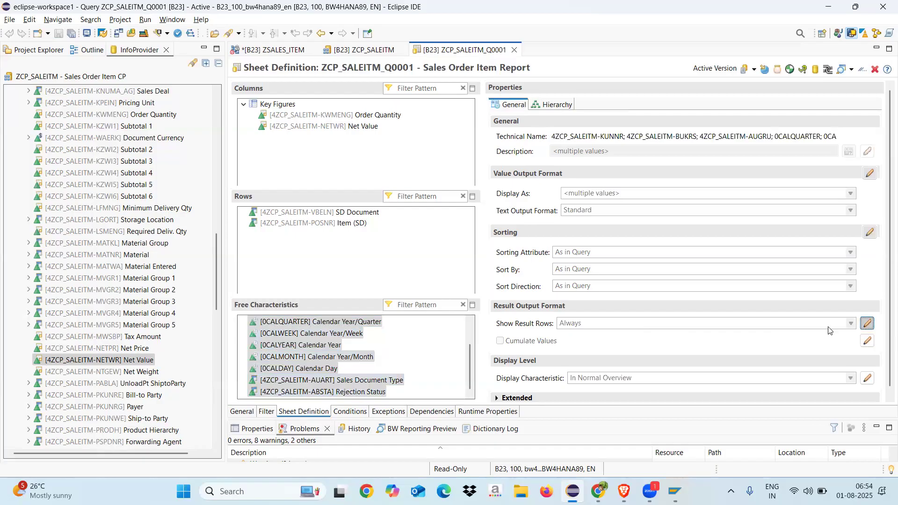
left_click(585, 322)
left_click(579, 353)
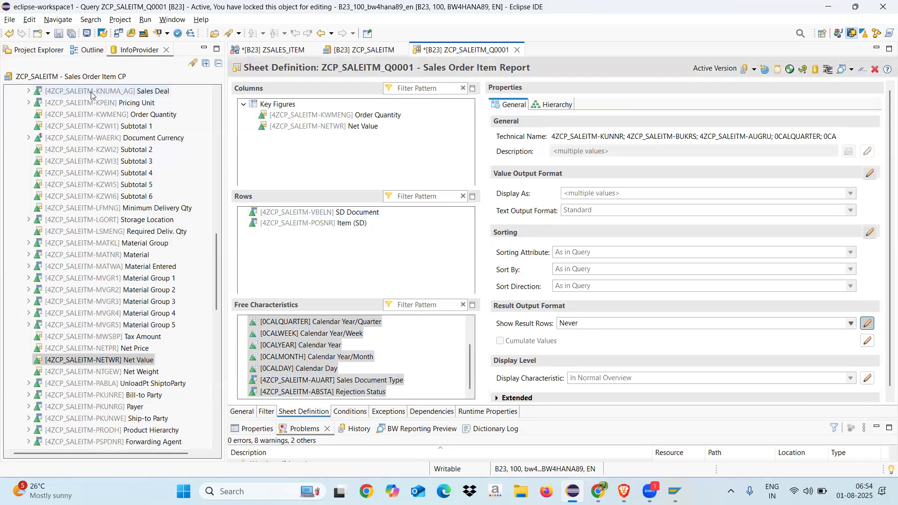
left_click(59, 33)
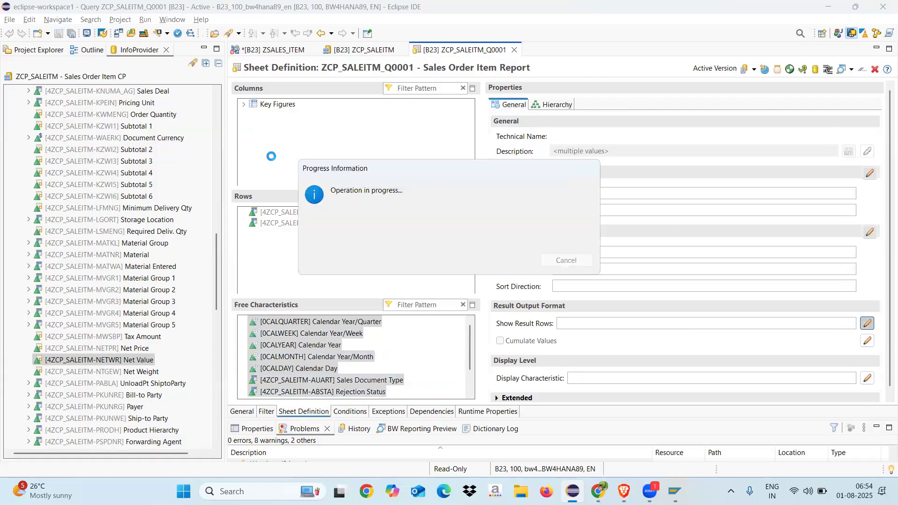
Step: Copy the query's technical name ZCP_SALEITM_Q0001 from its general settings
mouse_move(624, 491)
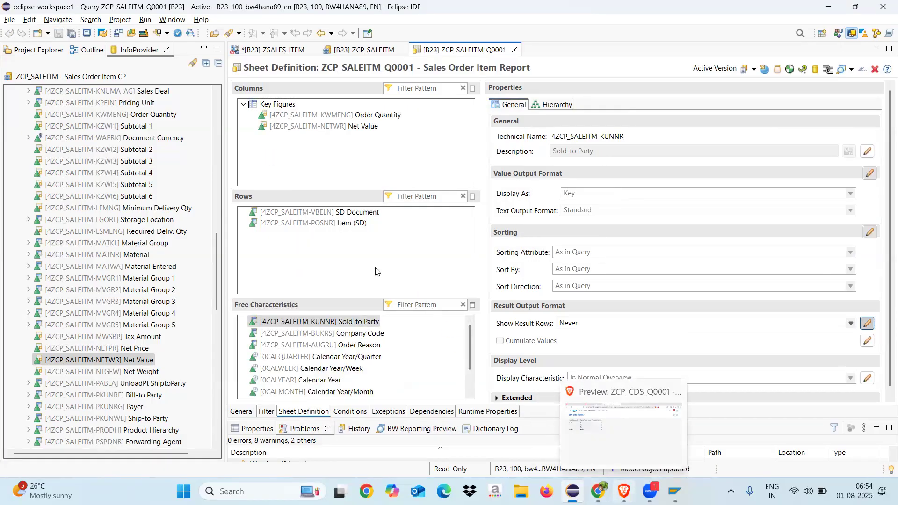
left_click(244, 412)
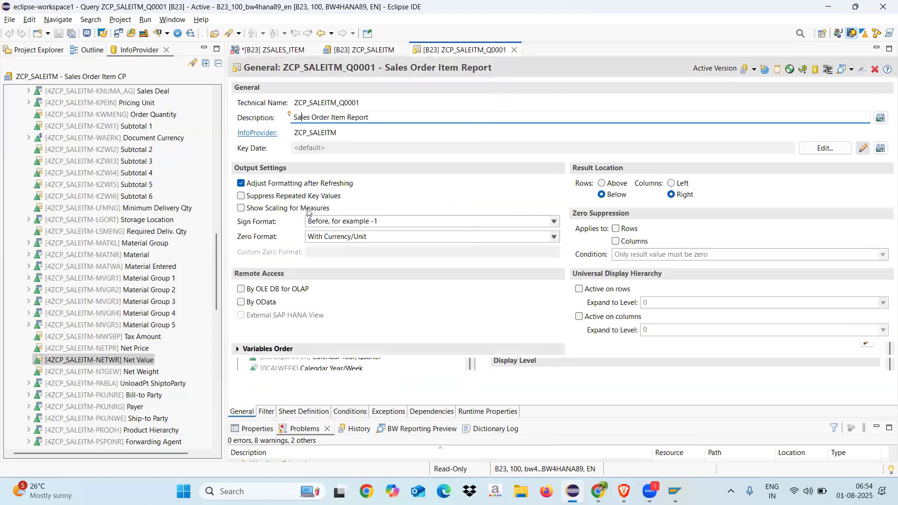
double_click(355, 101)
key("ctrl+c")
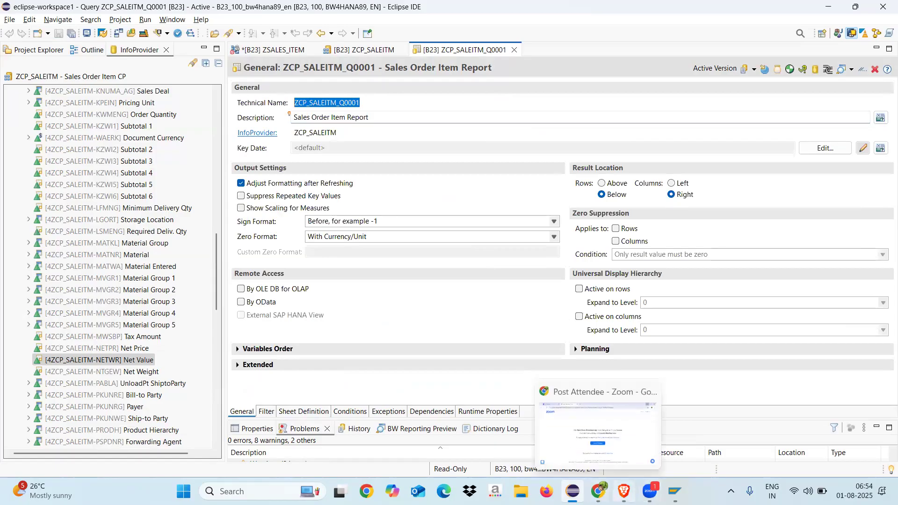
Step: Switch to BW Cockpit in the Brave browser and go back from the ZCP_CDS_Q0001 preview to the Query List
left_click(624, 491)
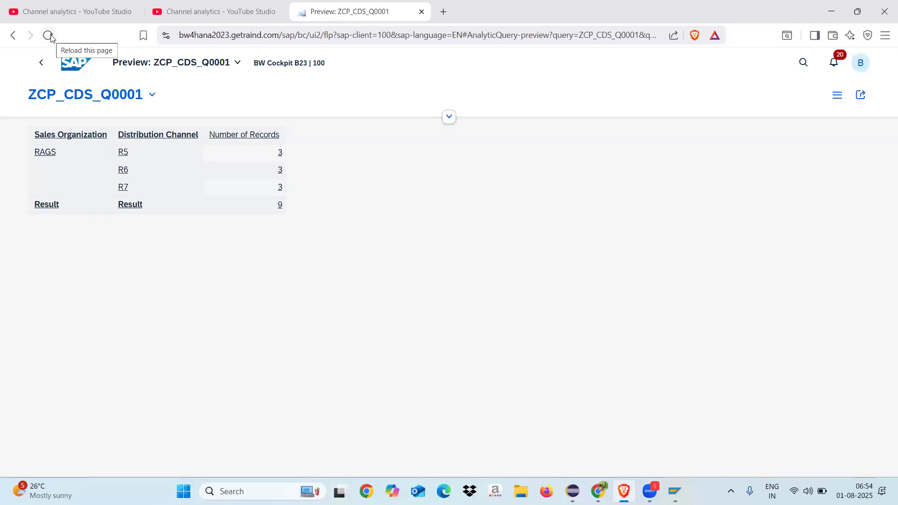
left_click(447, 119)
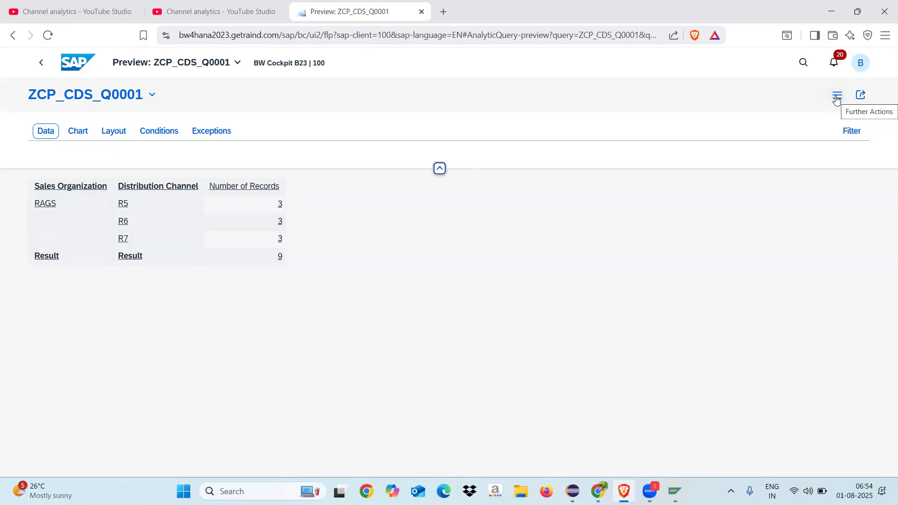
left_click(51, 135)
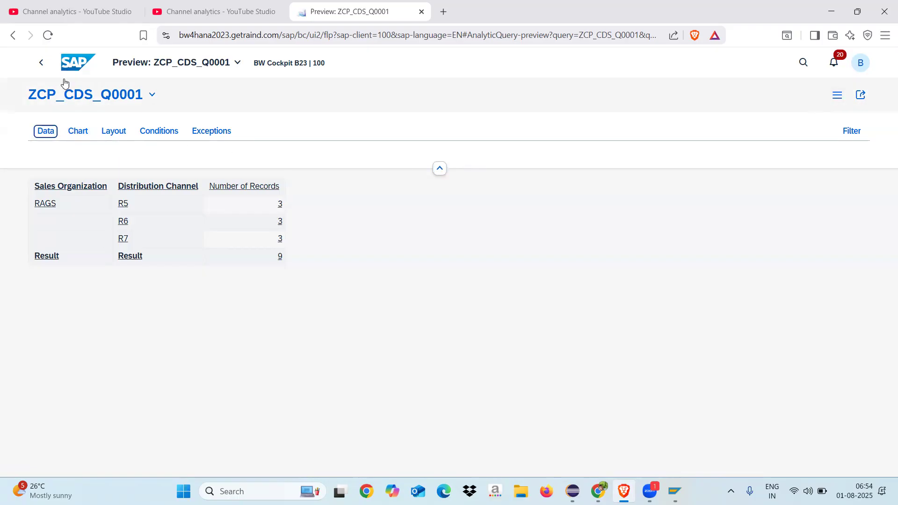
left_click(45, 68)
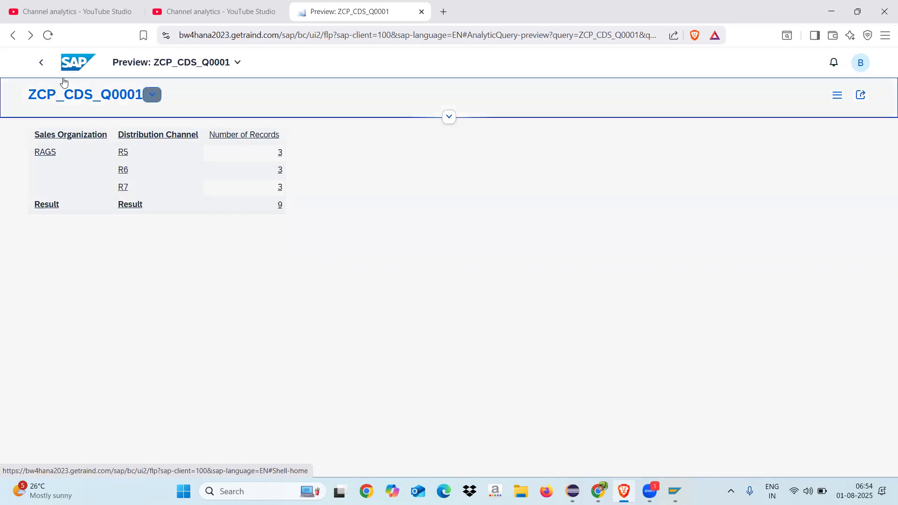
left_click(52, 65)
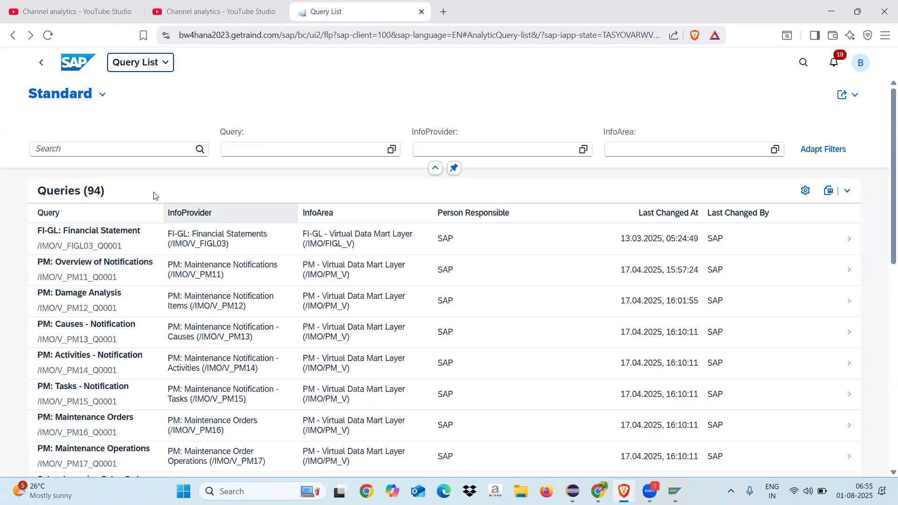
Step: Search the Query List for ZCP_SALEITM_Q0001, open the Sales Order Item Report preview and look through its rows
left_click(124, 150)
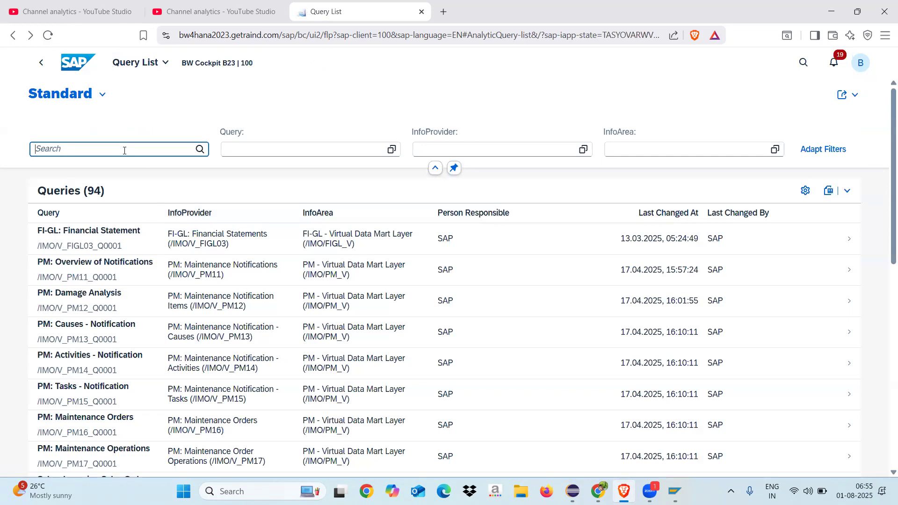
key("ctrl+v")
key("Return")
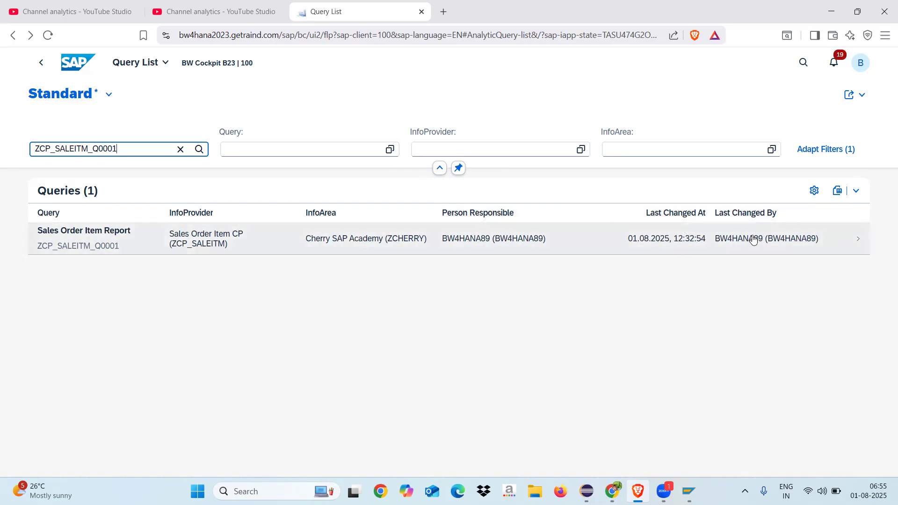
left_click(85, 241)
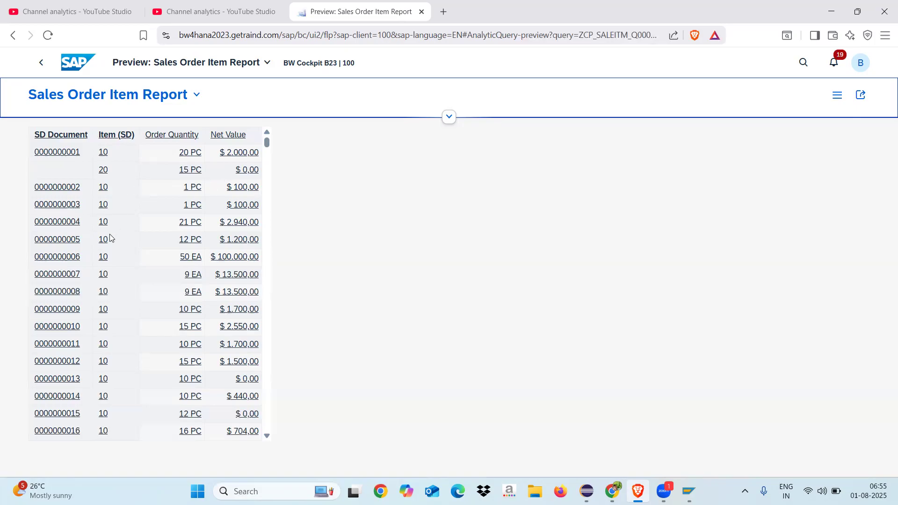
scroll(267, 285, "down", 1)
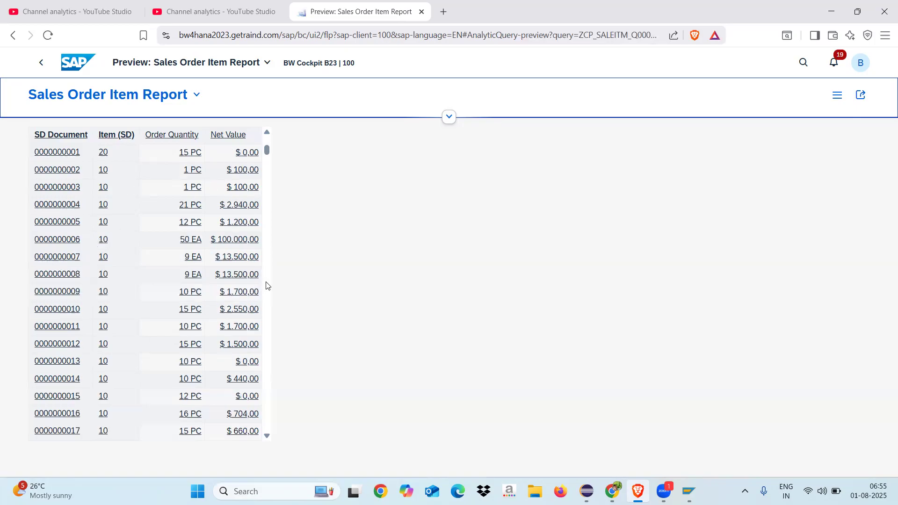
scroll(268, 285, "down", 5)
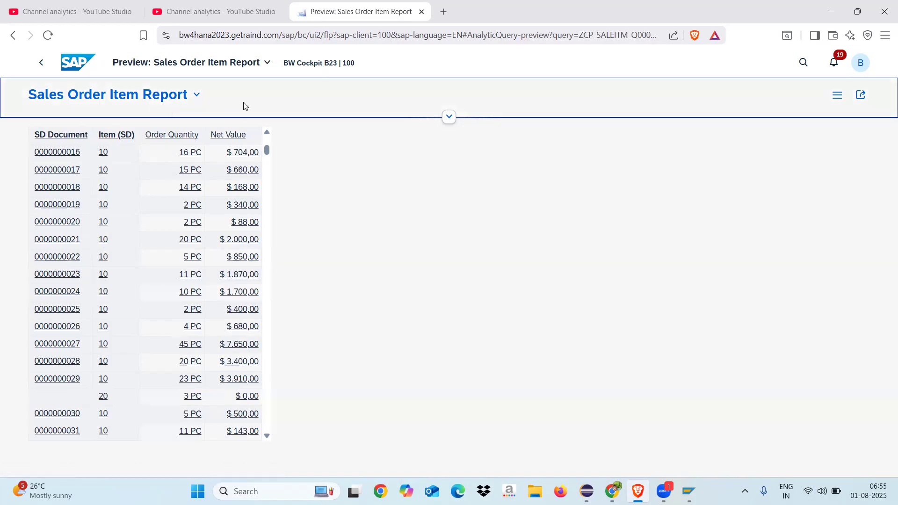
Step: Add the free dimension Calendar Day to the rows in the report preview's layout
left_click(449, 116)
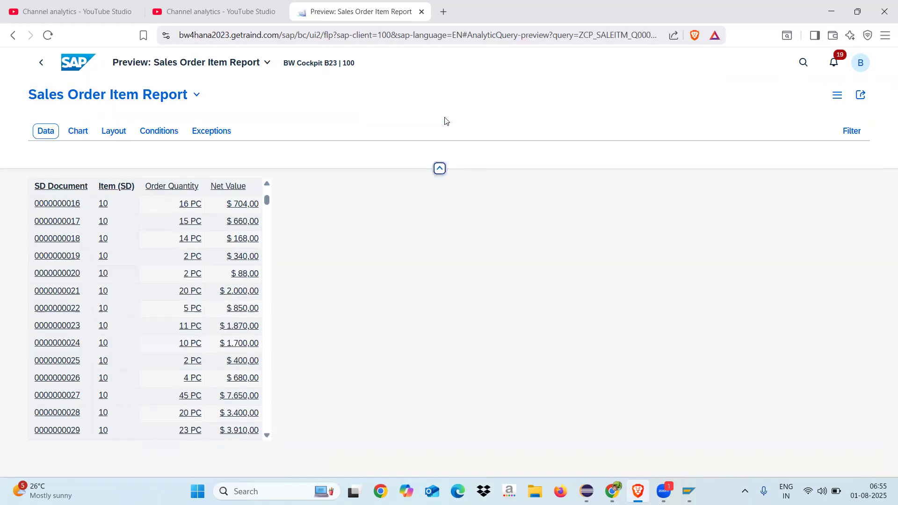
left_click(115, 135)
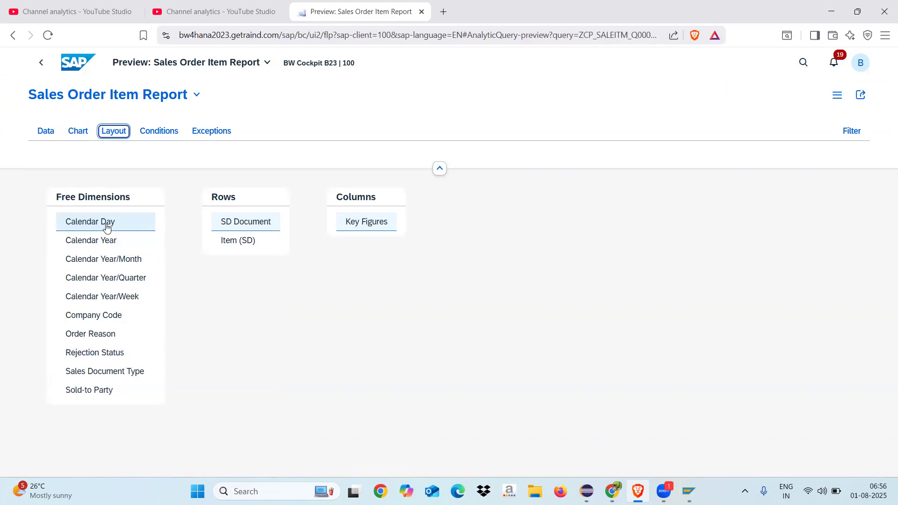
left_click(107, 227)
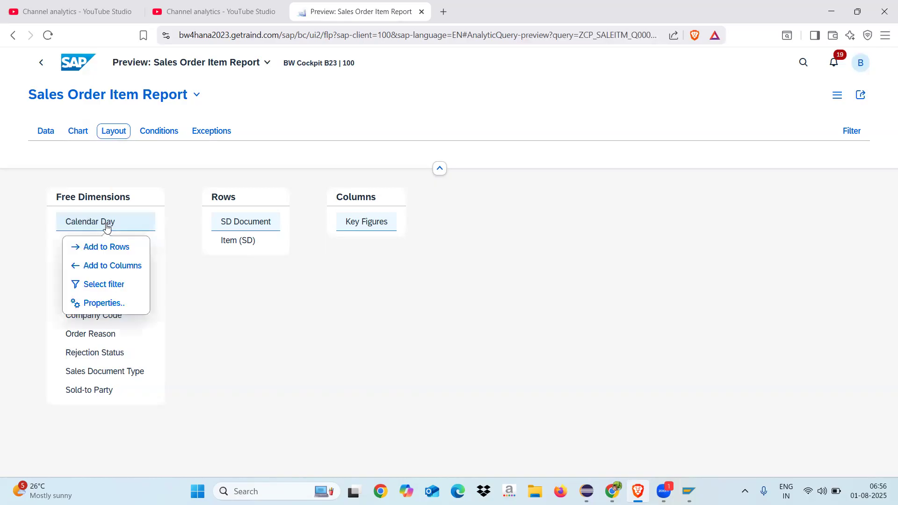
left_click(111, 247)
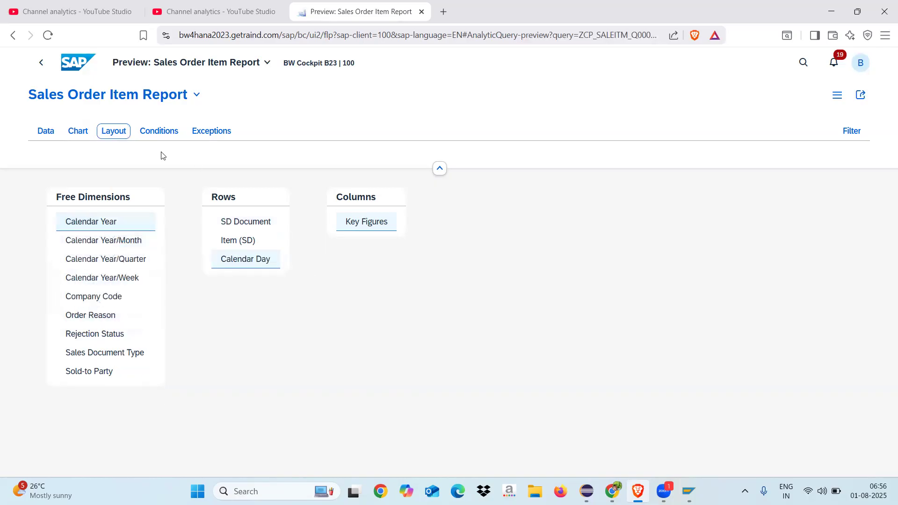
Step: Check the report data by Calendar Day and replace that dimension in the layout's rows with Calendar Year/Month
left_click(47, 133)
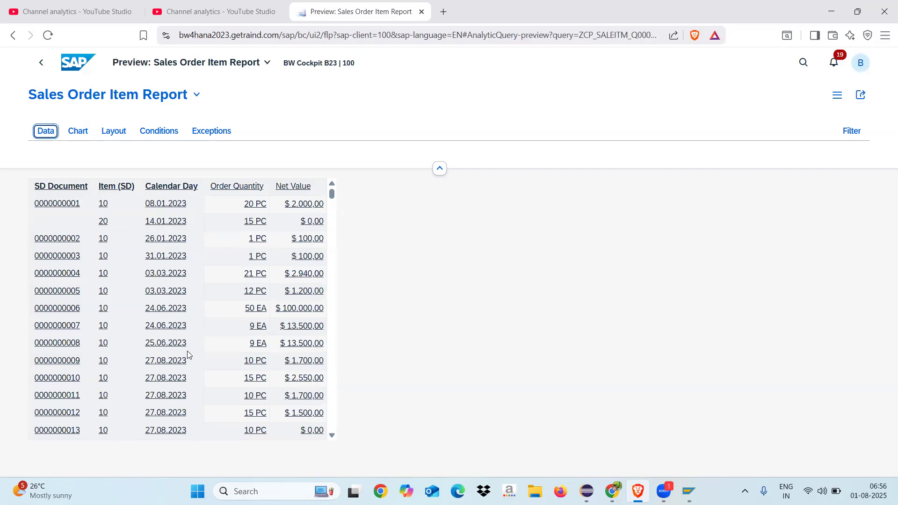
left_click(118, 136)
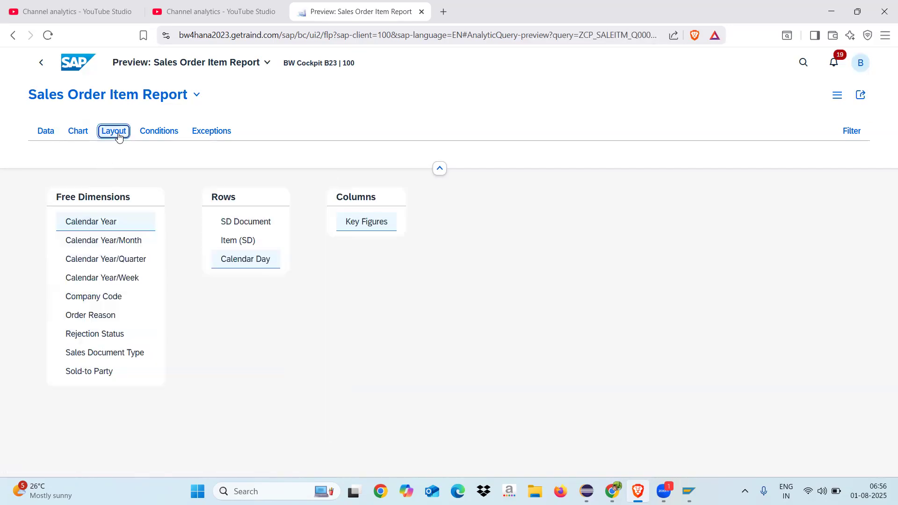
left_click(247, 262)
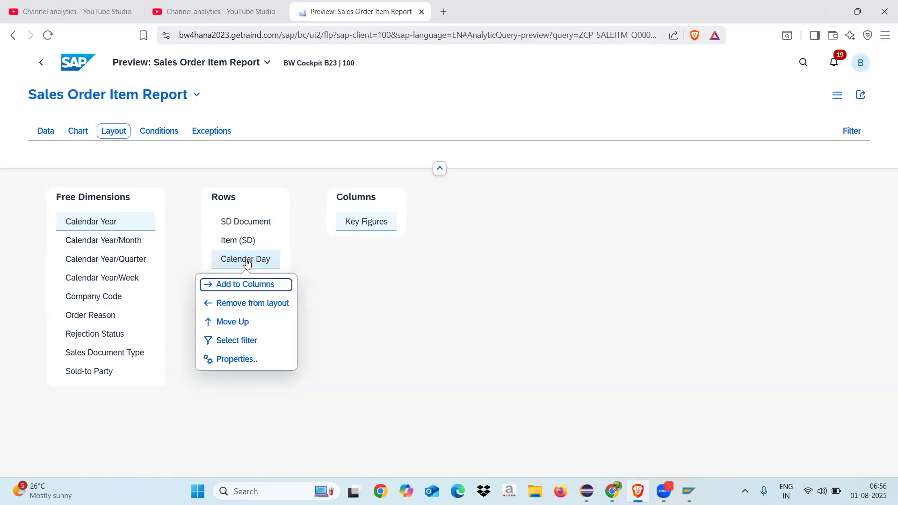
left_click(245, 306)
left_click(125, 244)
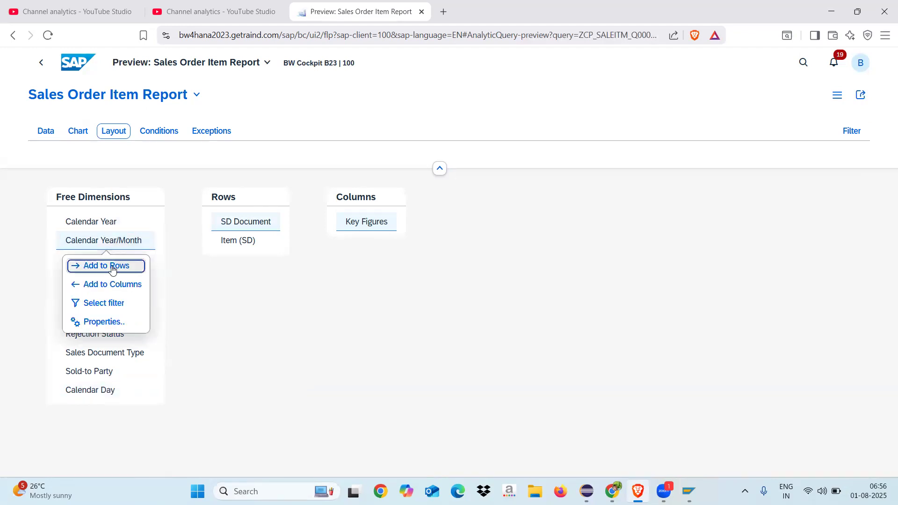
left_click(112, 267)
Step: Display the report data by Calendar Year/Month and look through the rows down to the overall result
left_click(46, 132)
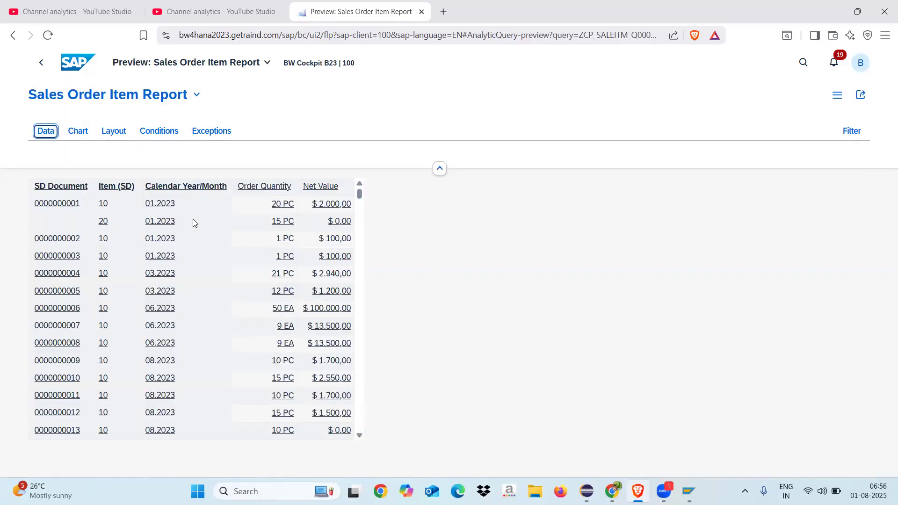
scroll(359, 359, "down", 5)
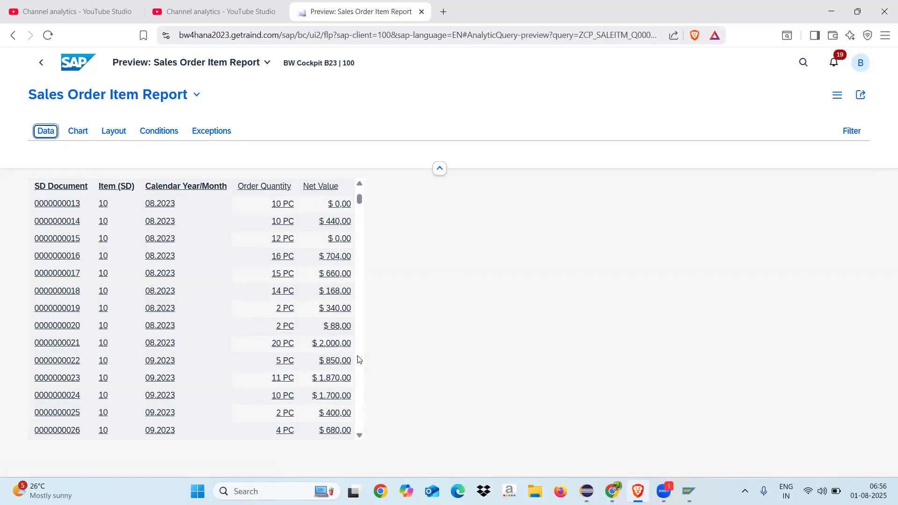
scroll(358, 360, "down", 10)
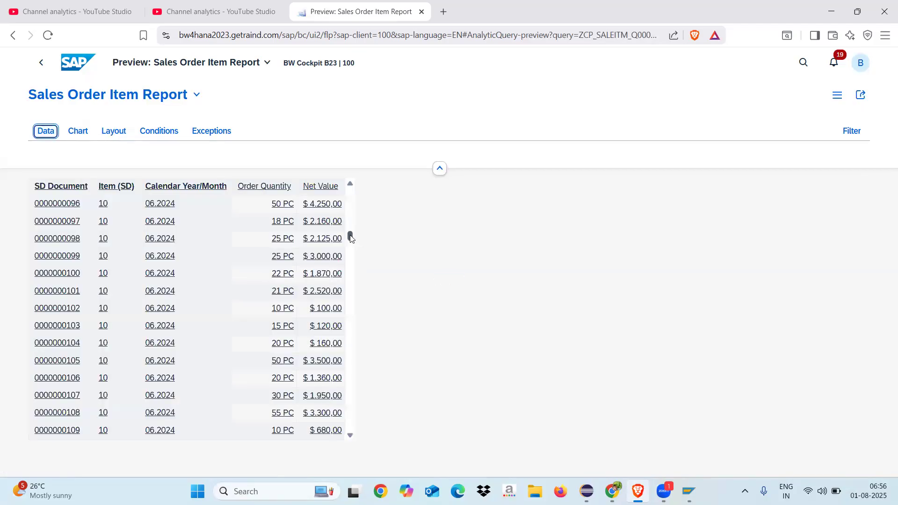
scroll(353, 277, "down", 10)
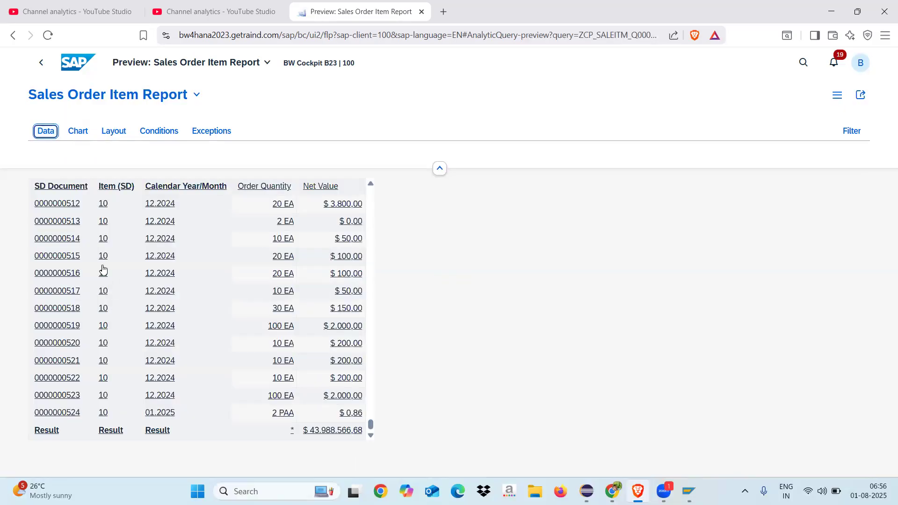
Step: Add the free dimension Sold-to Party to the rows in the report layout and display the data
left_click(114, 131)
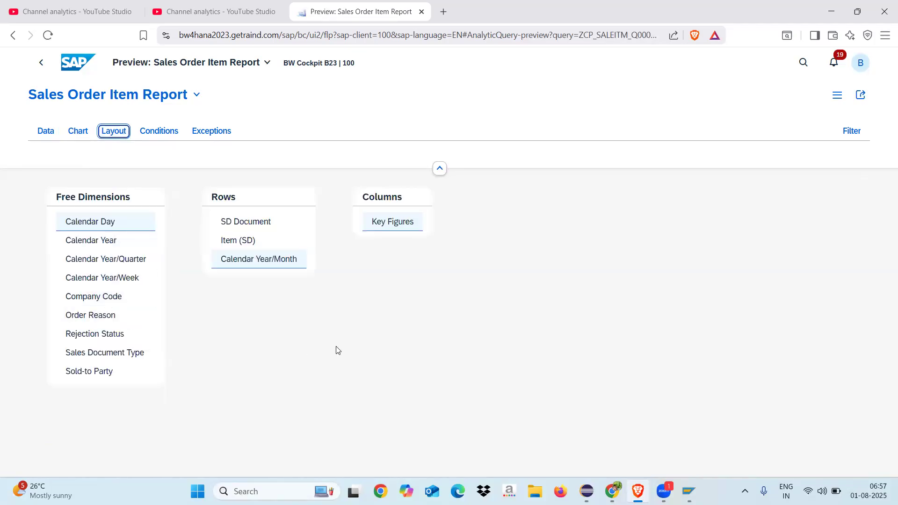
left_click(119, 377)
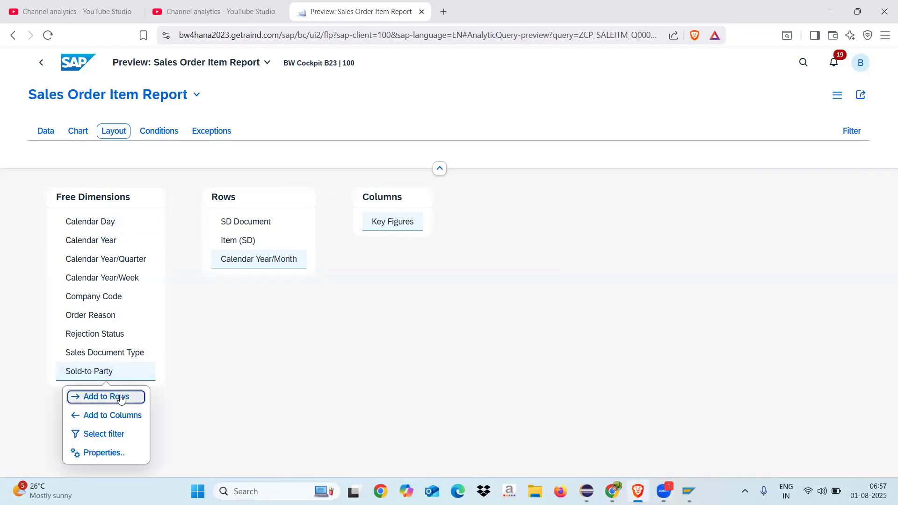
left_click(120, 397)
left_click(46, 131)
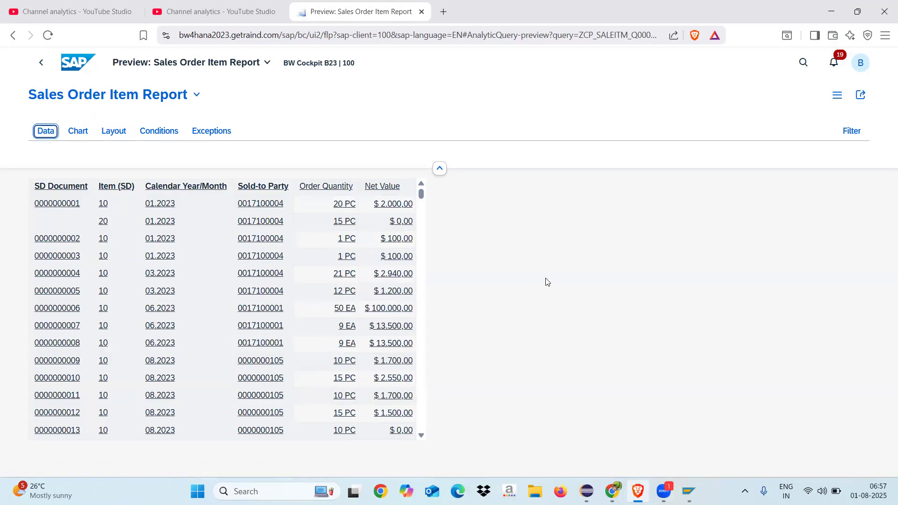
Step: Add the free dimension Company Code to the rows in the report layout and display the data
left_click(119, 136)
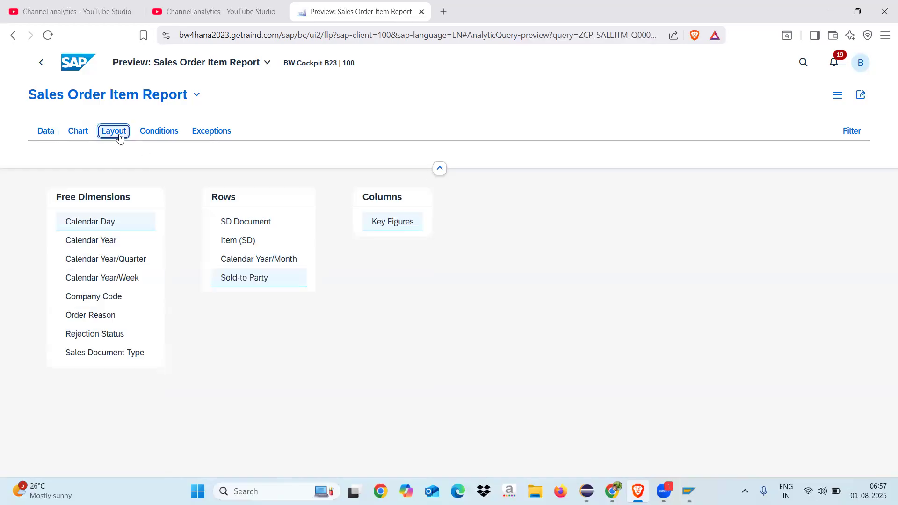
left_click(93, 297)
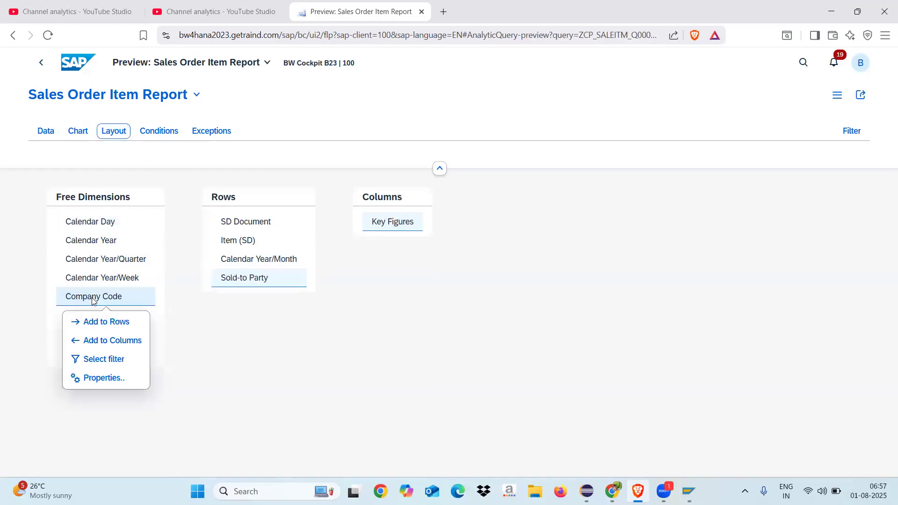
left_click(123, 322)
left_click(46, 132)
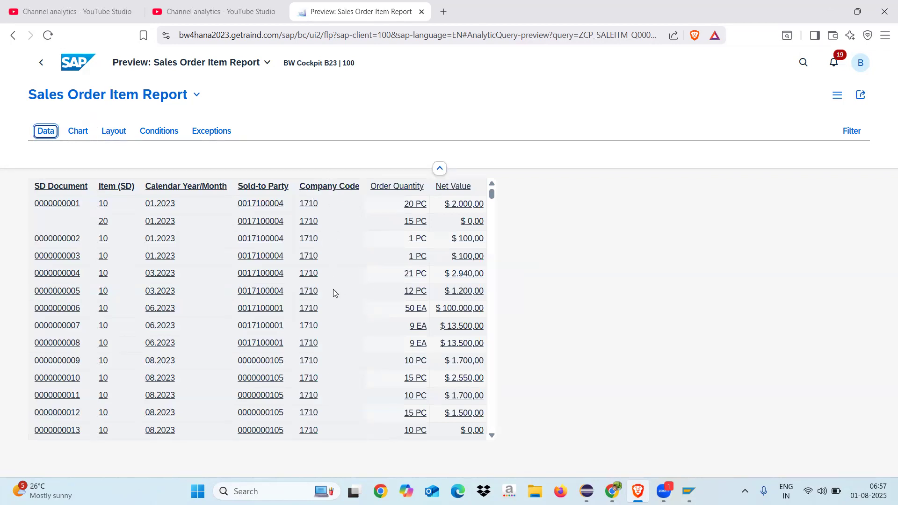
Step: Examine the Sold-to Party and Company Code values across the sales order items, down to the last documents
scroll(491, 271, "down", 5)
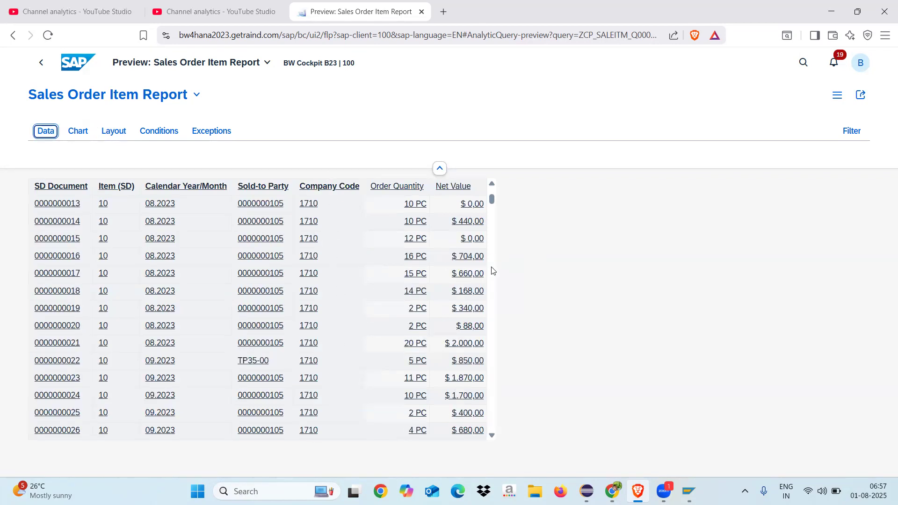
scroll(492, 271, "down", 12)
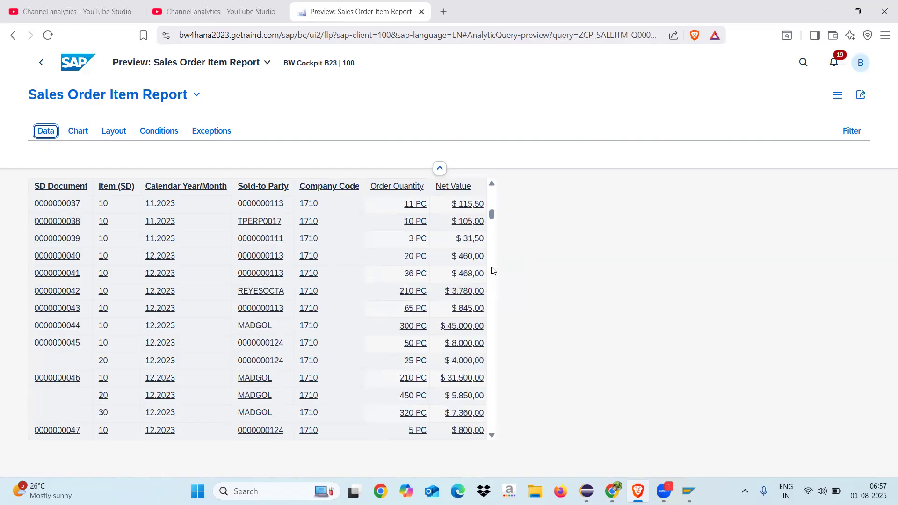
scroll(492, 271, "down", 12)
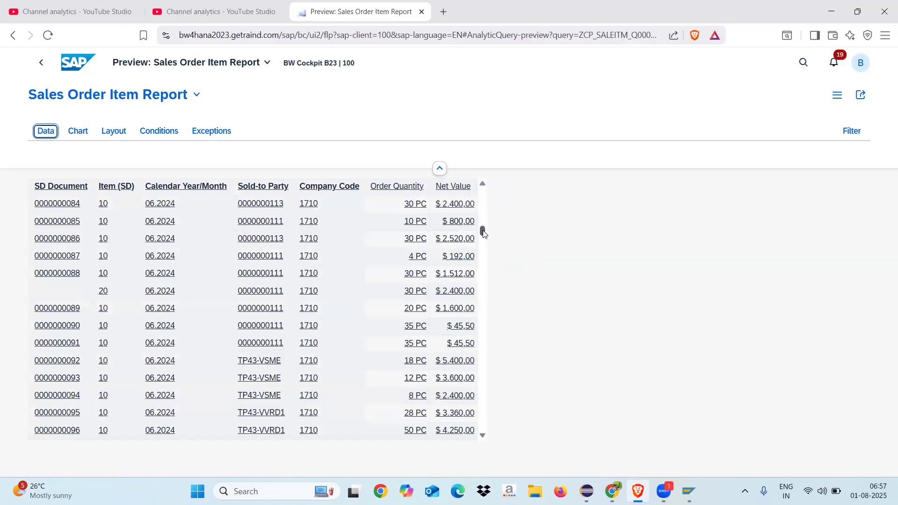
left_click_drag(483, 231, 489, 273)
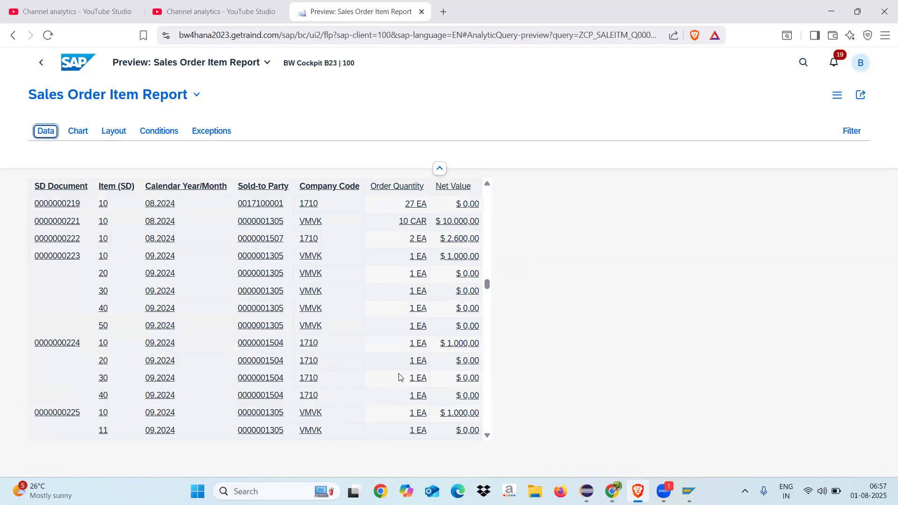
scroll(491, 322, "down", 6)
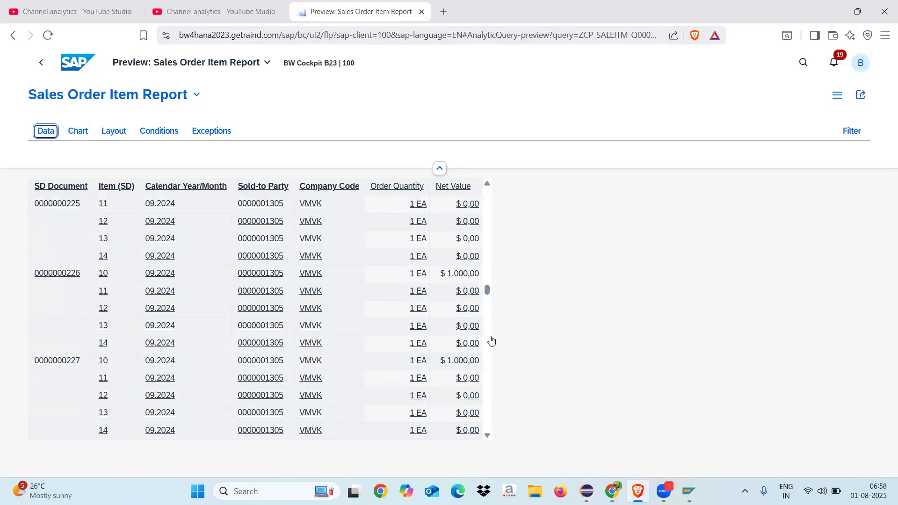
scroll(491, 341, "down", 8)
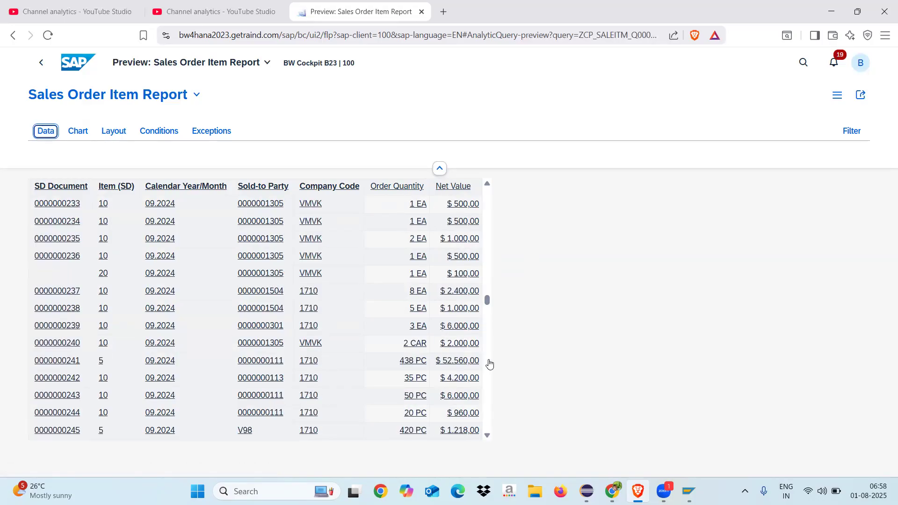
scroll(490, 364, "down", 4)
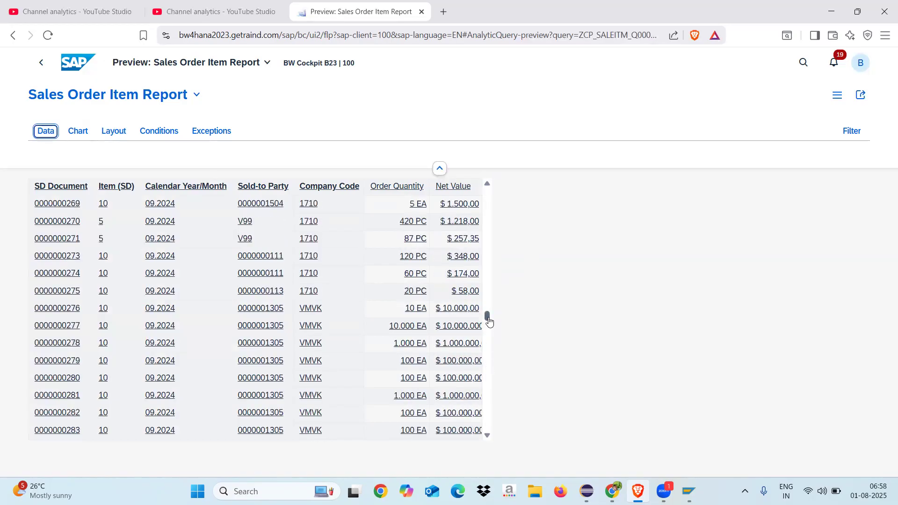
left_click_drag(488, 315, 491, 390)
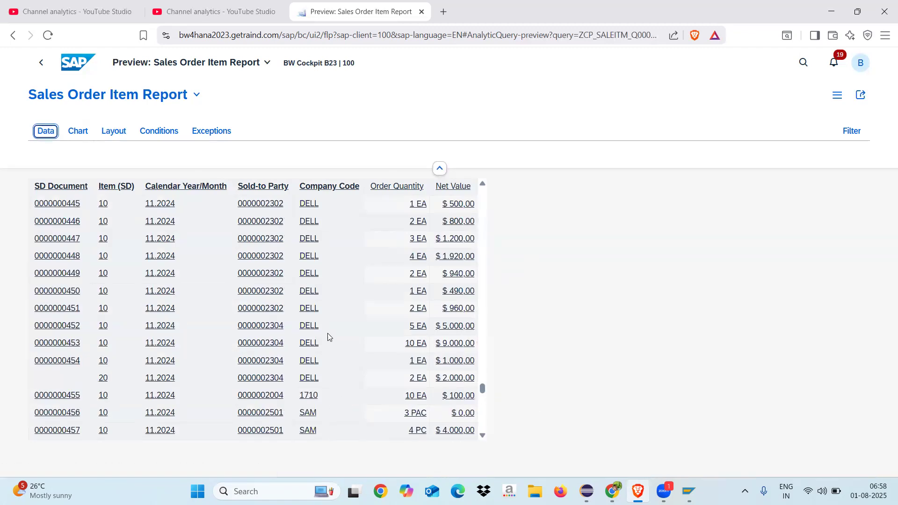
left_click_drag(483, 392, 486, 436)
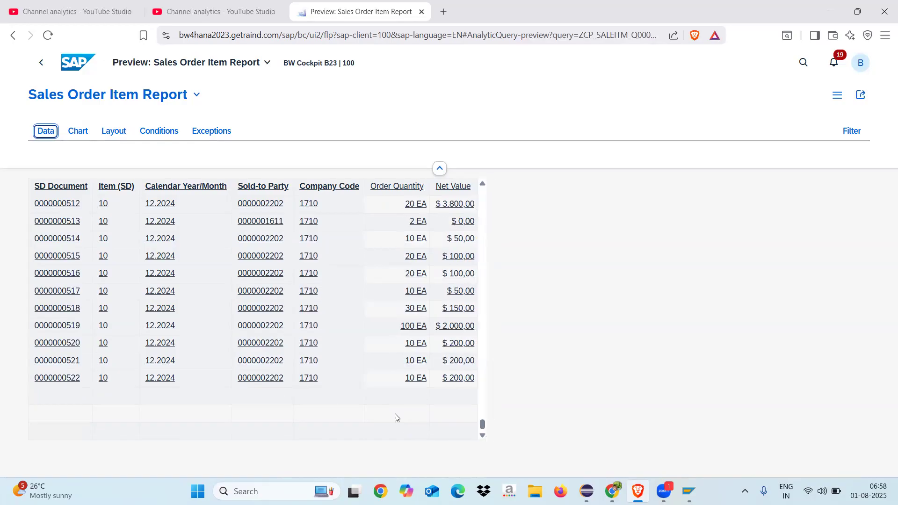
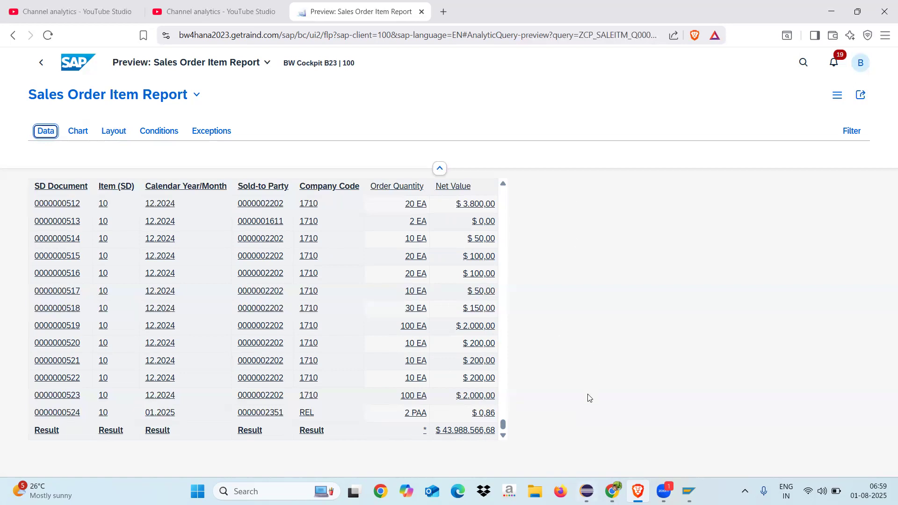
Step: Switch to Eclipse and show the sheet definition of query ZCP_SALEITM_Q0001
left_click(588, 492)
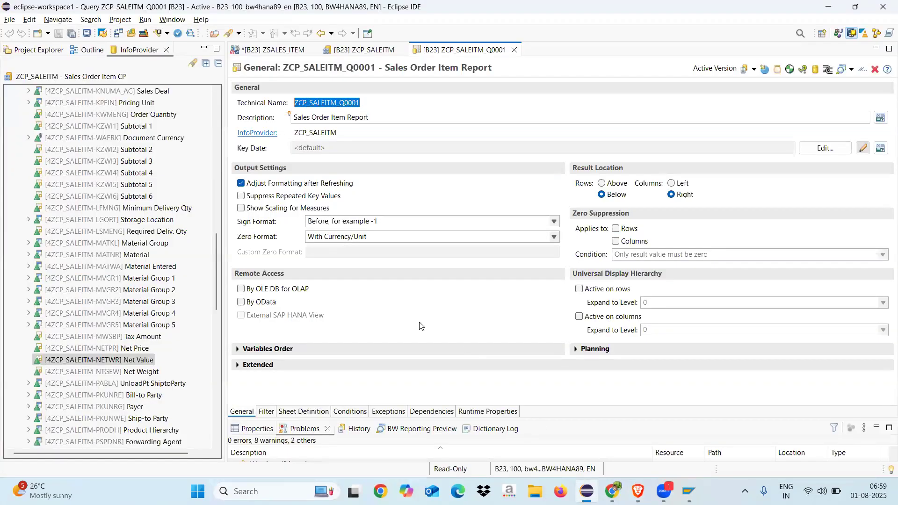
left_click(303, 411)
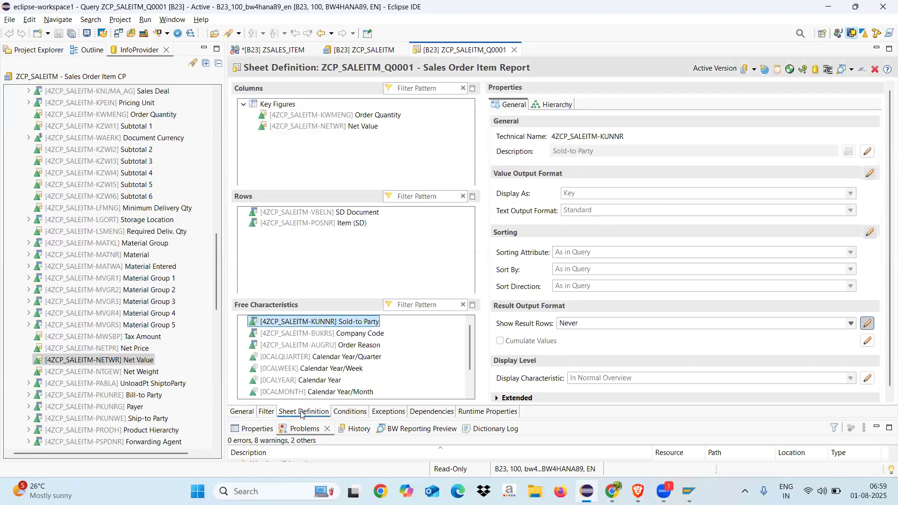
Step: Open Excel, dismiss the Office activation notice and create a blank workbook in a maximized window
key("super+r")
type("excel")
key("Return")
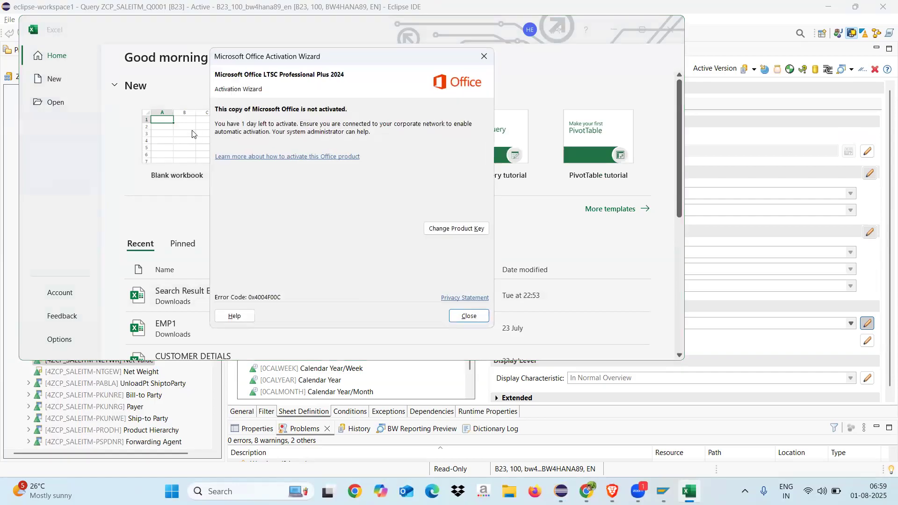
left_click(469, 316)
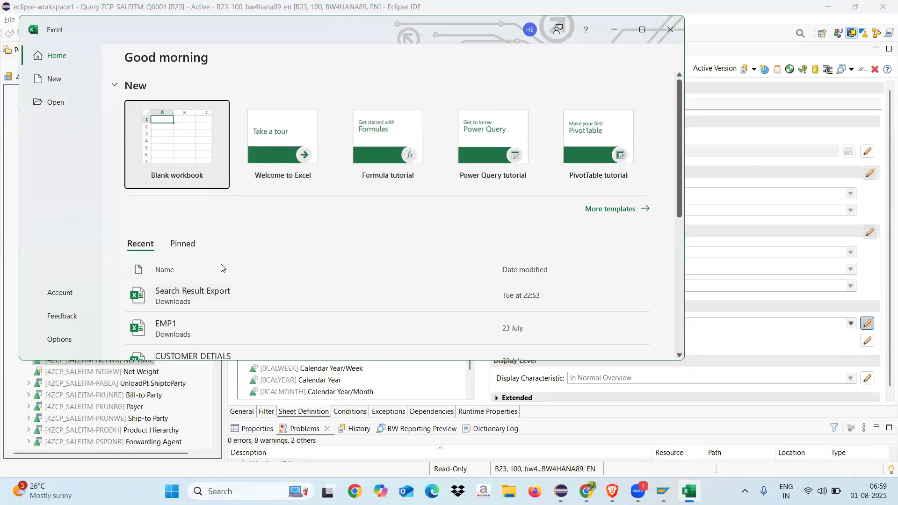
left_click(176, 160)
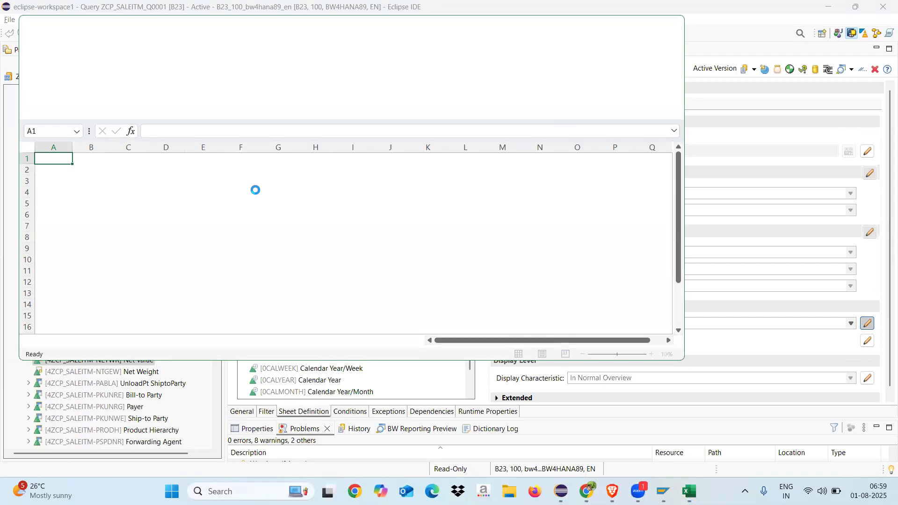
left_click(642, 29)
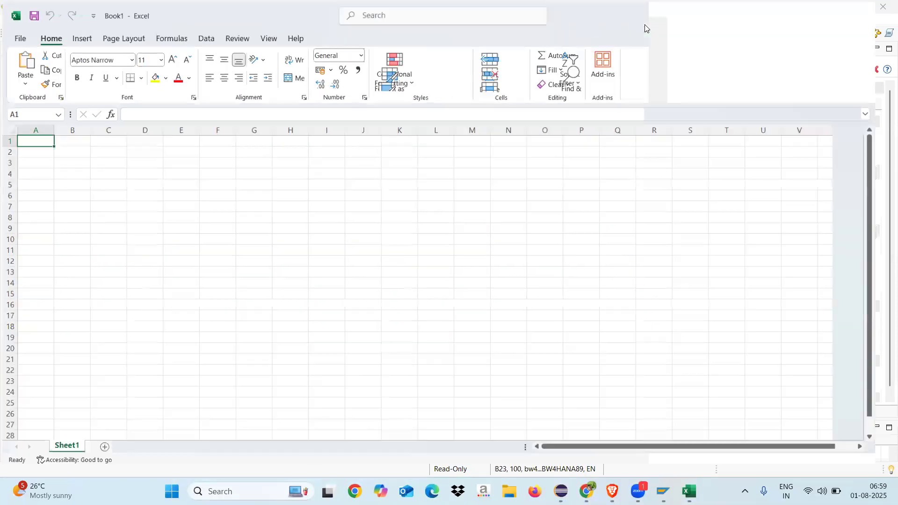
Step: Enter RKF in cell G5 and Restricted Key Figure in cell I5, widening column I to fit the text
left_click(255, 185)
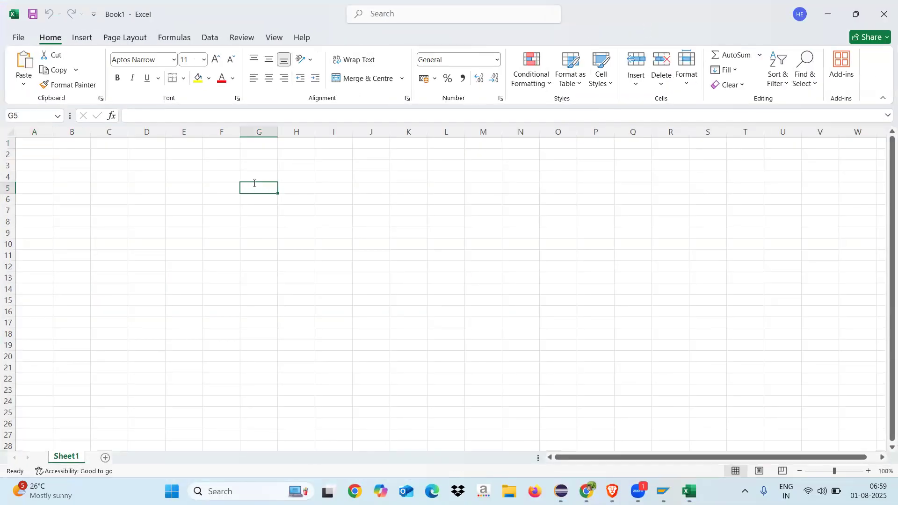
type("RKF")
key("Return")
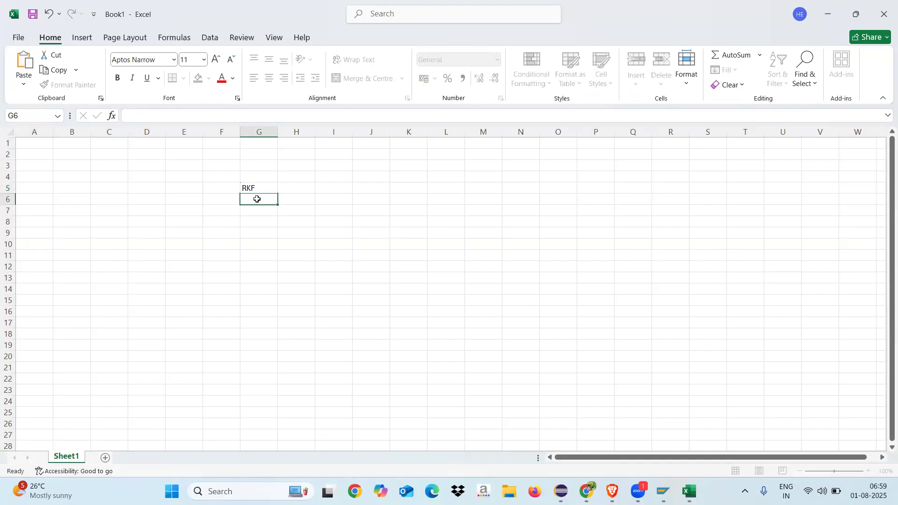
double_click(333, 186)
type("Res")
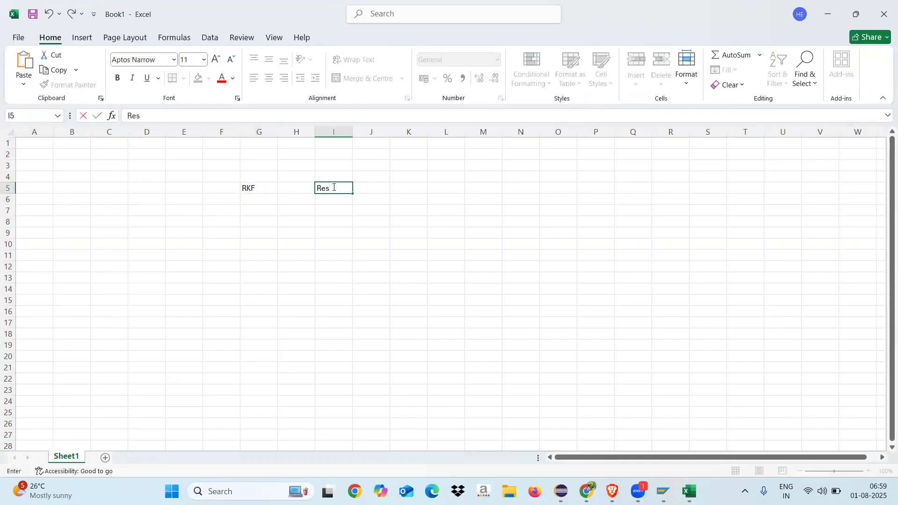
type("tricted Key Flgure")
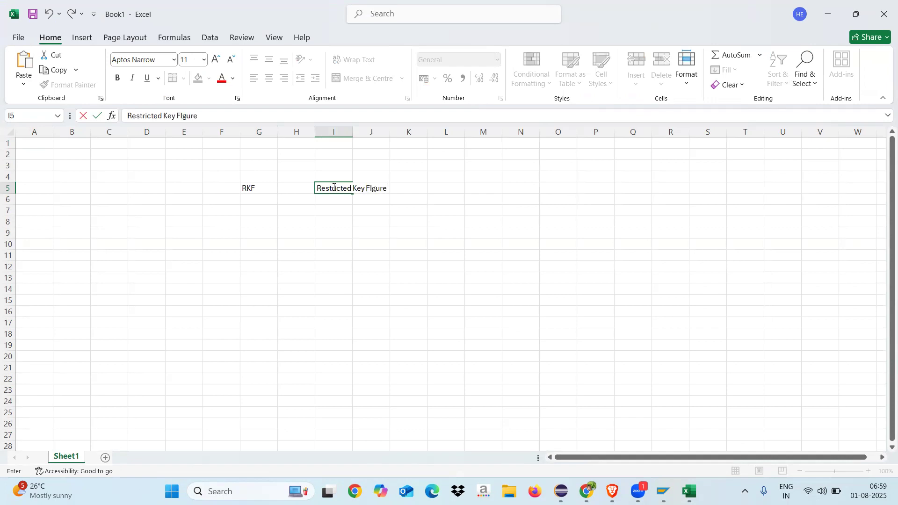
left_click(391, 253)
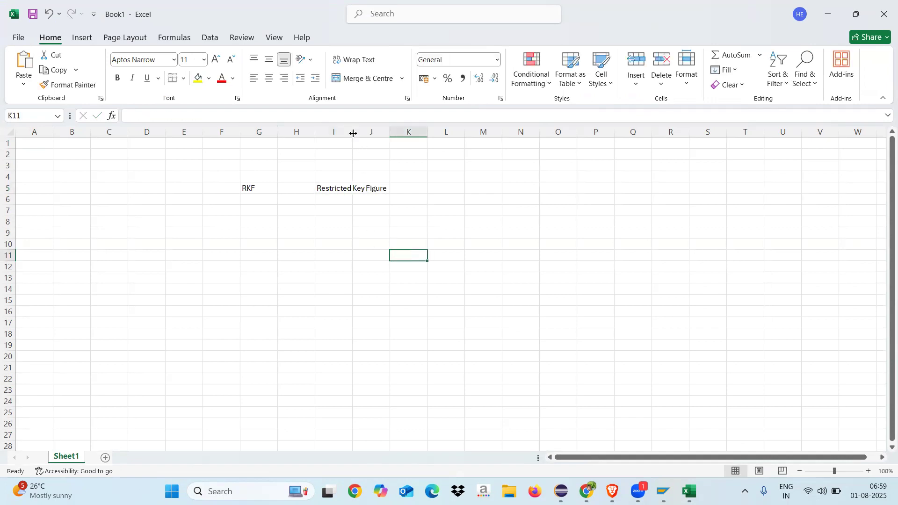
left_click_drag(352, 131, 429, 132)
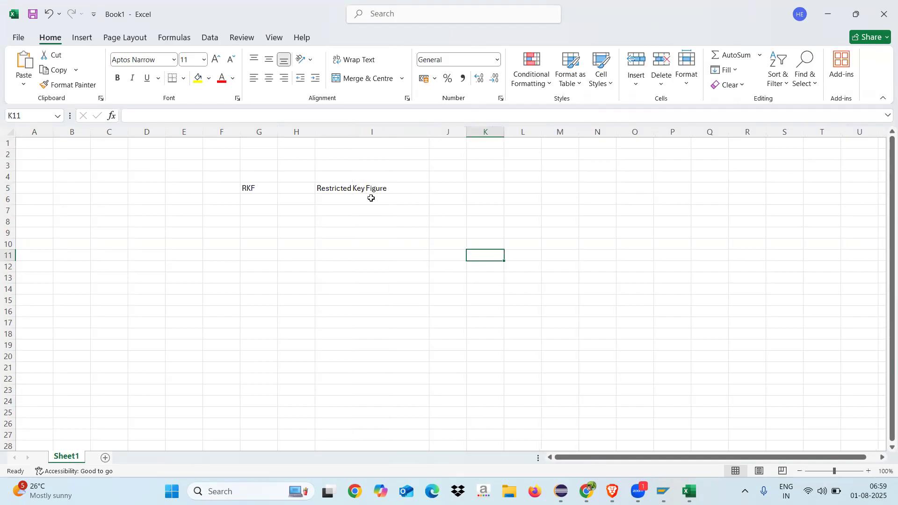
left_click(396, 186)
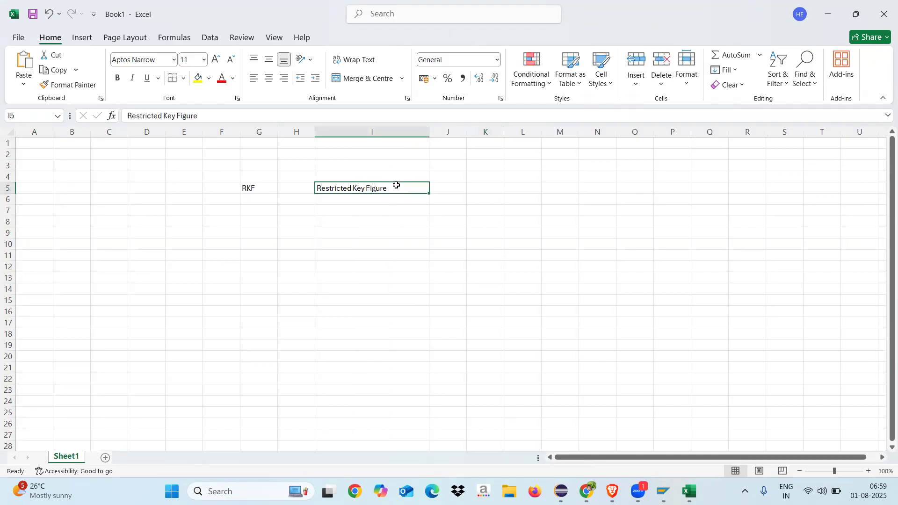
Step: Enter the note "We will restrict the key figure based on the charactersitc value" in cell I10 and widen column I to fit it
left_click(345, 240)
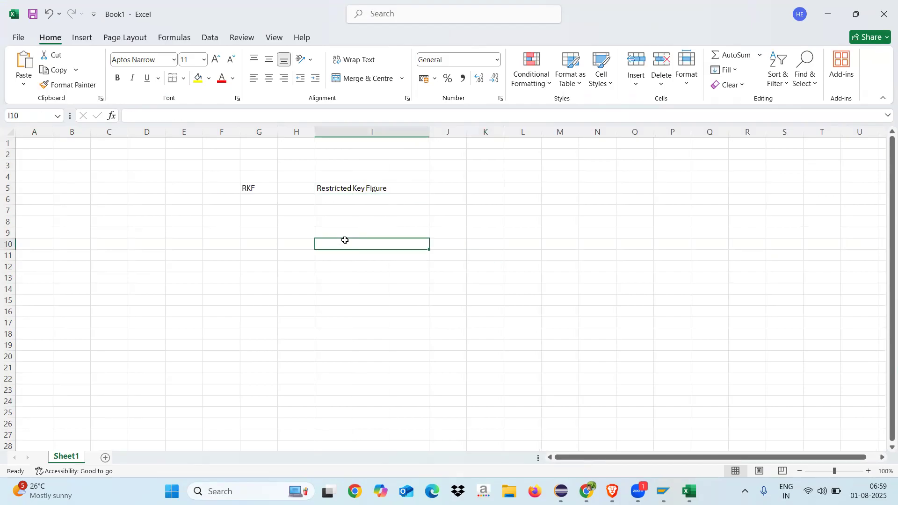
type("We wi")
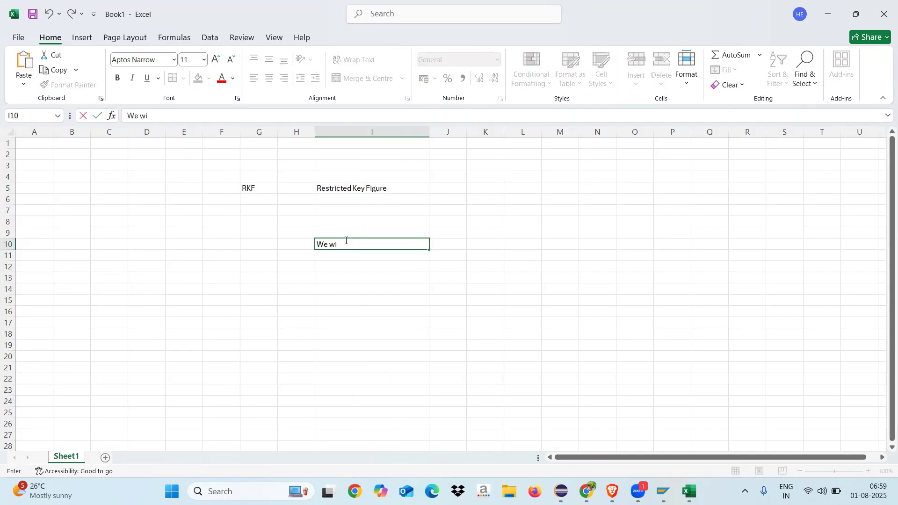
type("ll restrict the key figure the ")
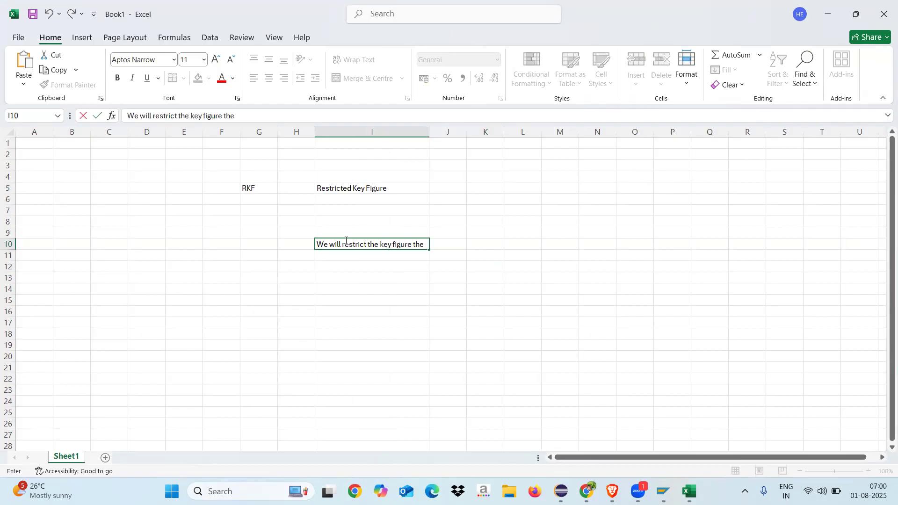
key("BackSpace")
key("BackSpace")
key("BackSpace")
key("BackSpace")
type("based on the charactersitc value")
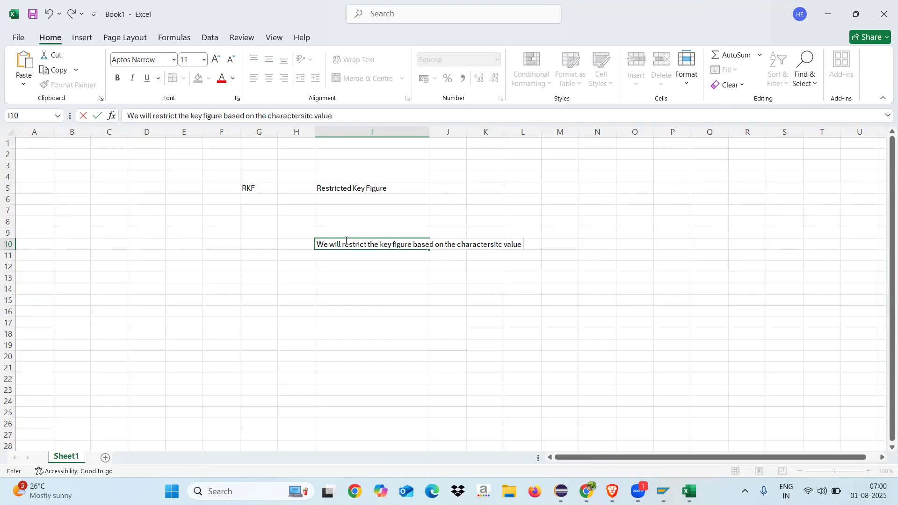
left_click(345, 318)
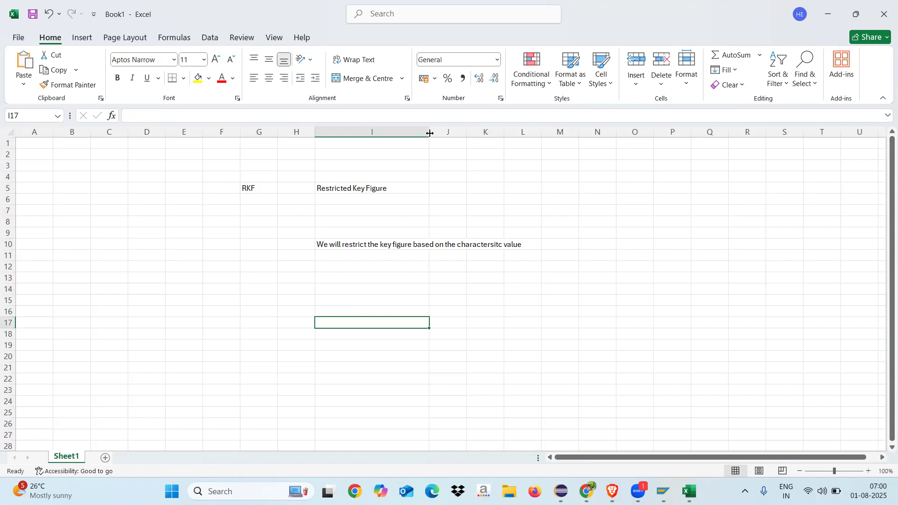
left_click_drag(429, 133, 530, 133)
Step: Enter the example characteristic Company Code in cell I14 and its value 1710 in cell I15
left_click(389, 290)
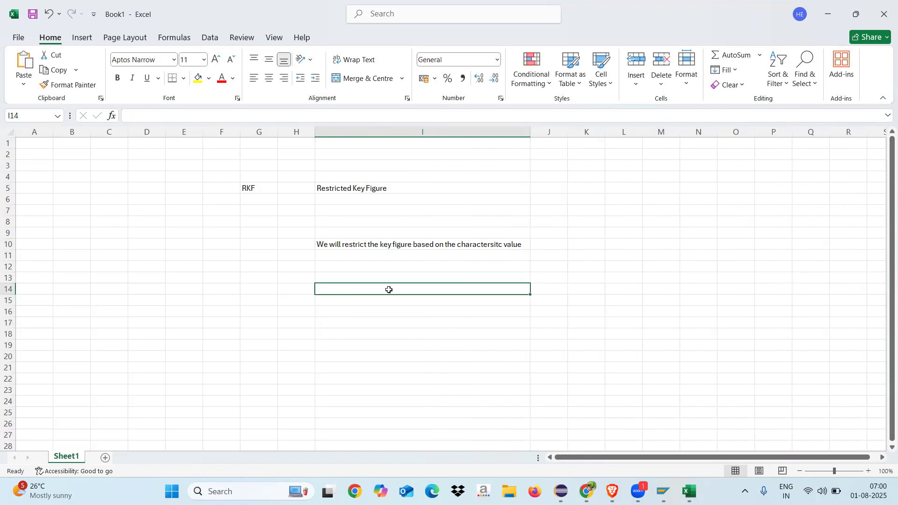
type("Compan")
type("y C")
key("BackSpace")
type("Code")
key("Return")
type("1710")
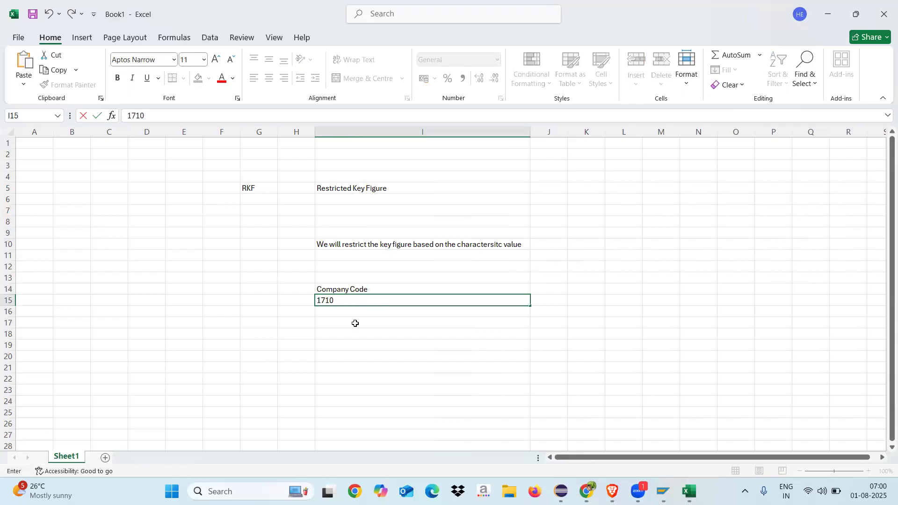
Step: Enter the label Key Figure in cell I17 and Netvalue in cell I18
left_click(355, 323)
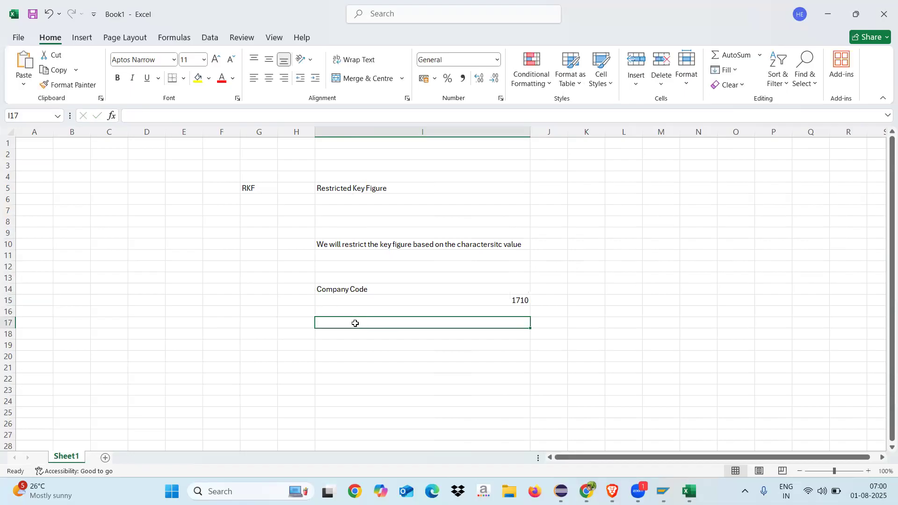
type("Key Figure")
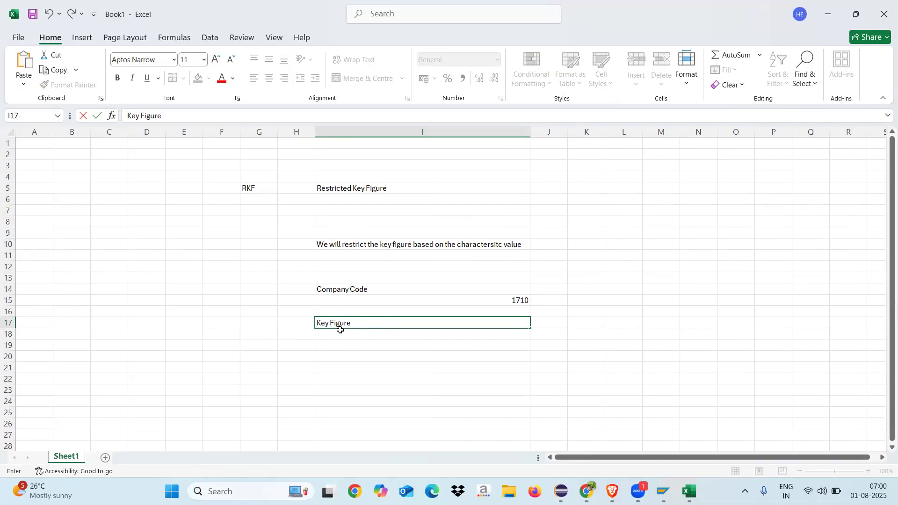
left_click(339, 335)
type("N")
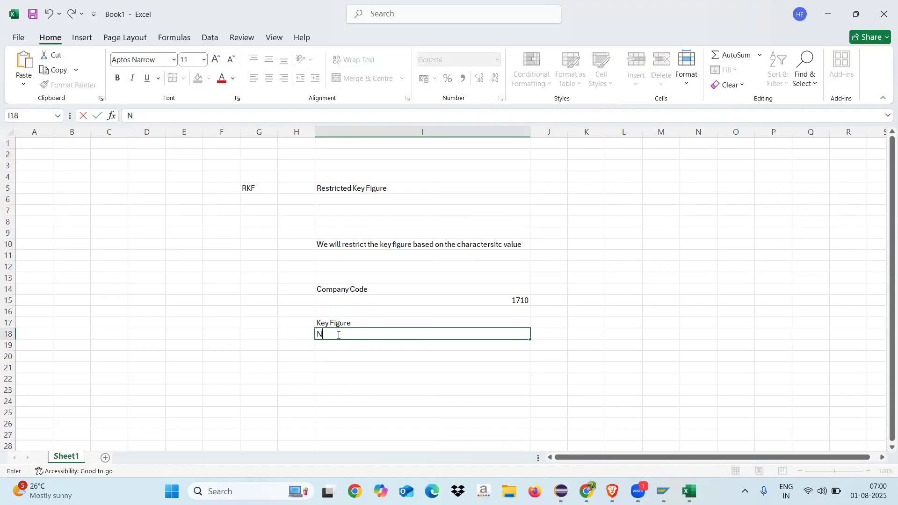
type("etvalue")
left_click(344, 366)
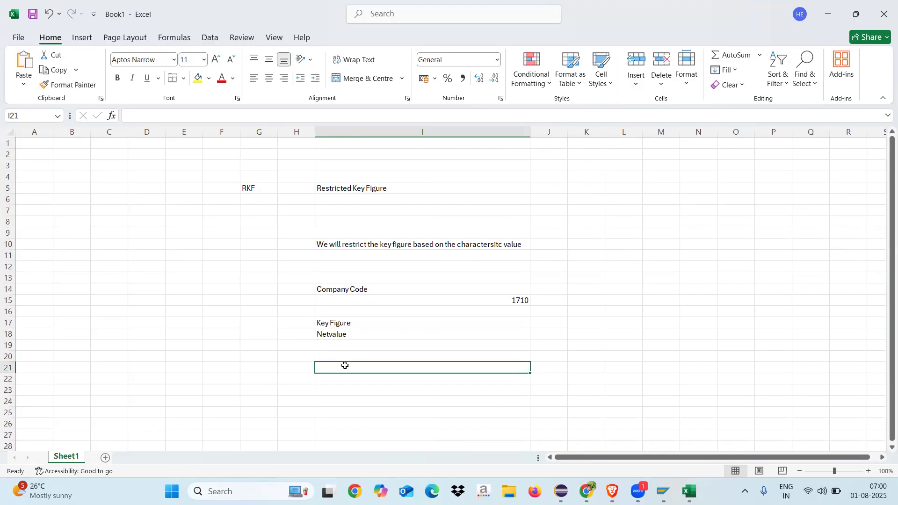
Step: Compare the restriction note in I10 with the example key figure and company code entries below it
left_click(336, 246)
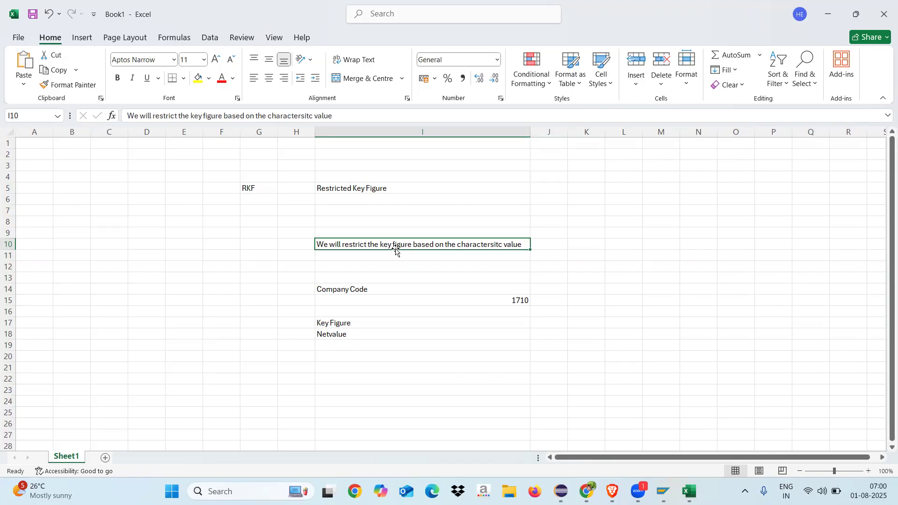
left_click(345, 323)
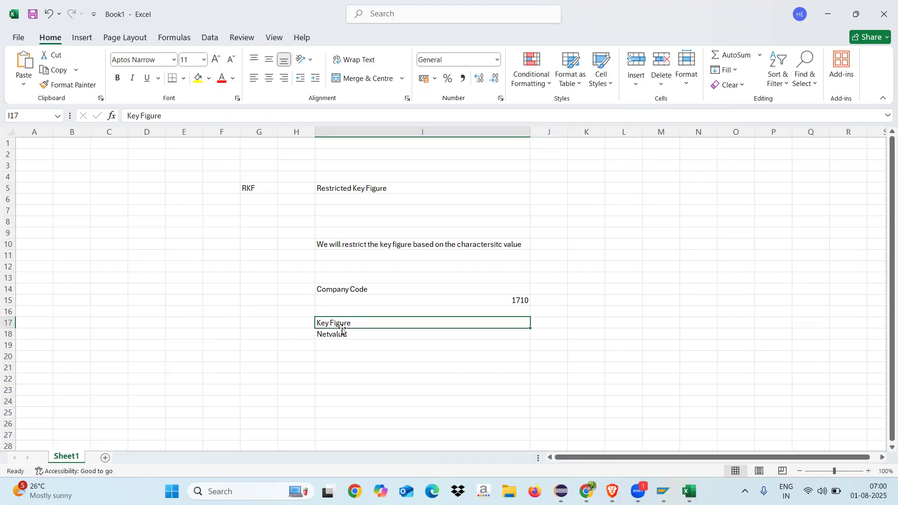
left_click(339, 335)
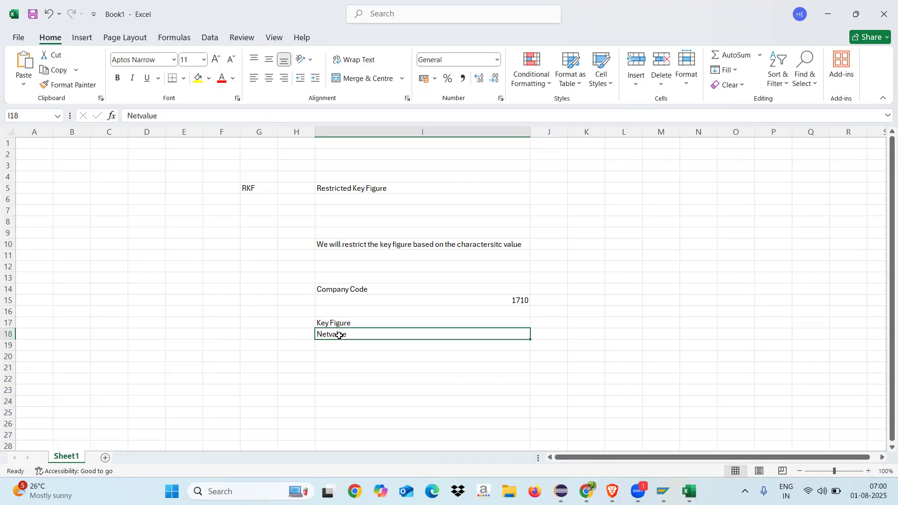
left_click(482, 246)
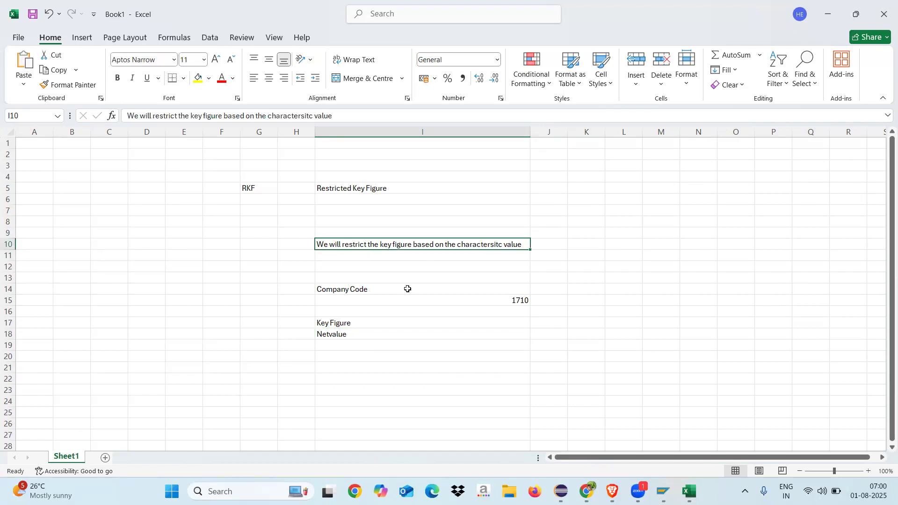
left_click(373, 290)
left_click(518, 301)
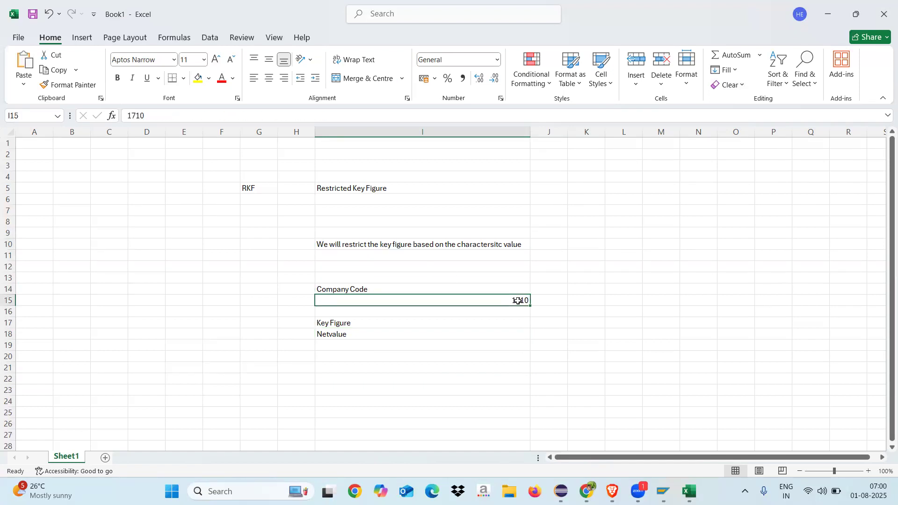
left_click(483, 288)
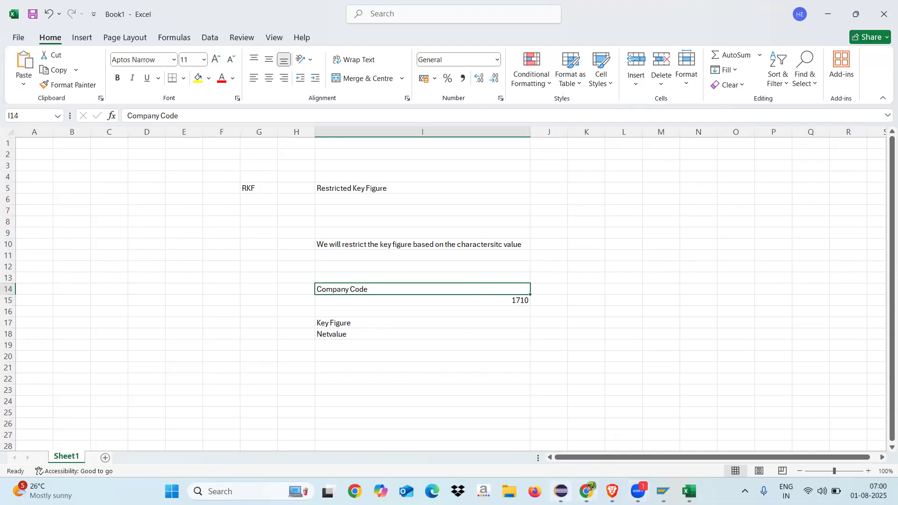
Step: Switch to Eclipse and view the available operations for the Key Figures structure in the query's columns
left_click(561, 491)
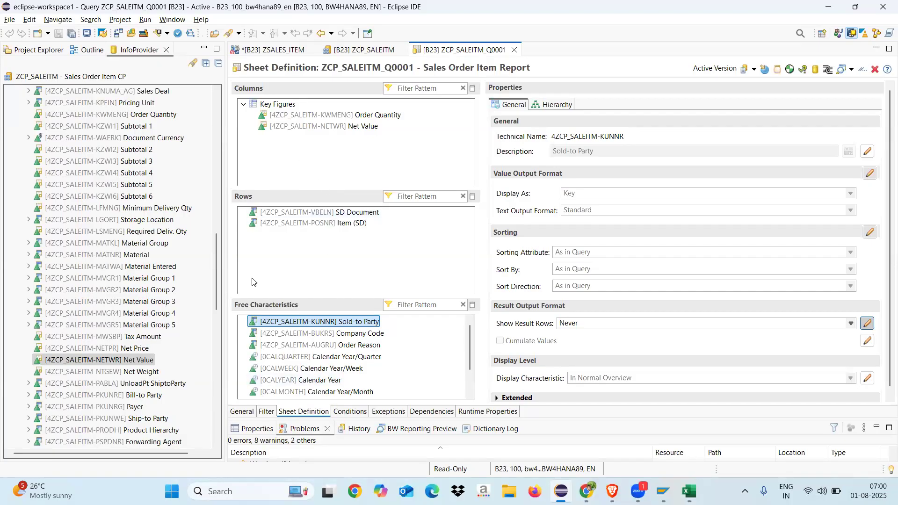
left_click(279, 105)
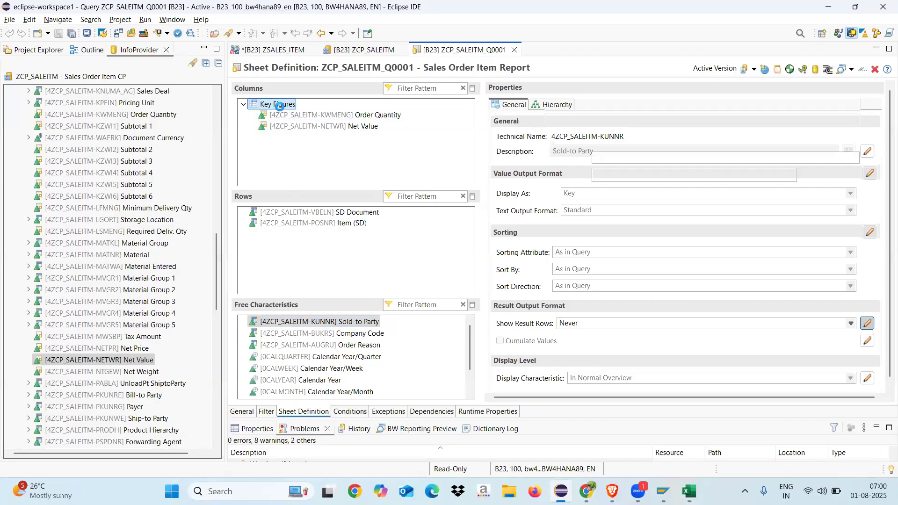
right_click(280, 110)
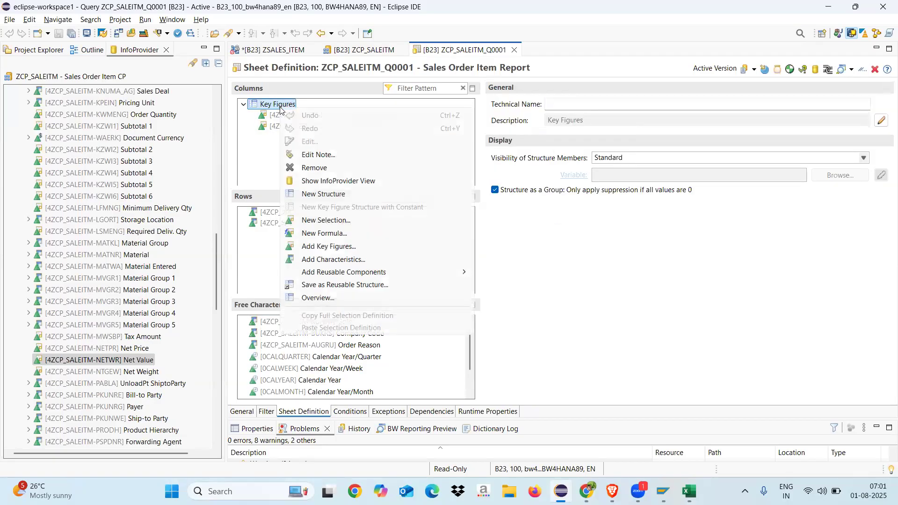
left_click(256, 165)
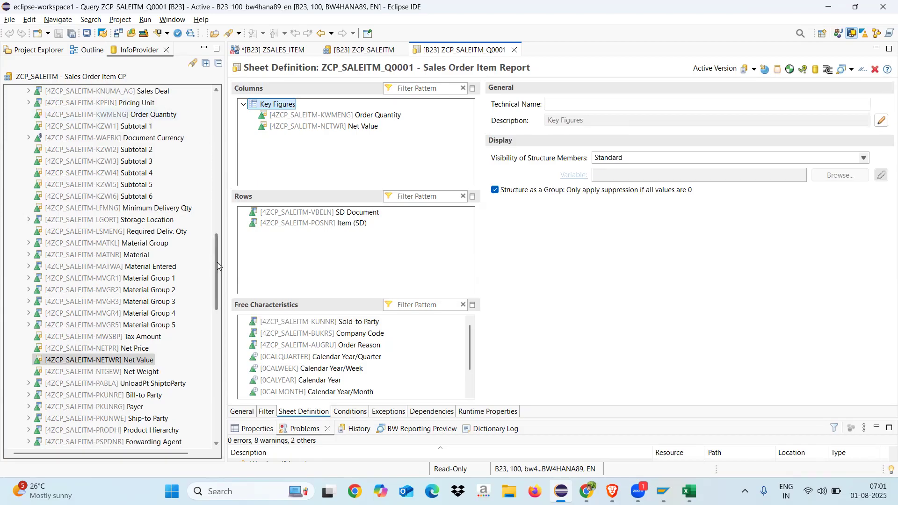
Step: Collapse the Non-Key Fields, Further Characteristics and Non-Grouped Fields groups in the ZCP_SALEITM InfoProvider tree
left_click_drag(217, 262, 216, 112)
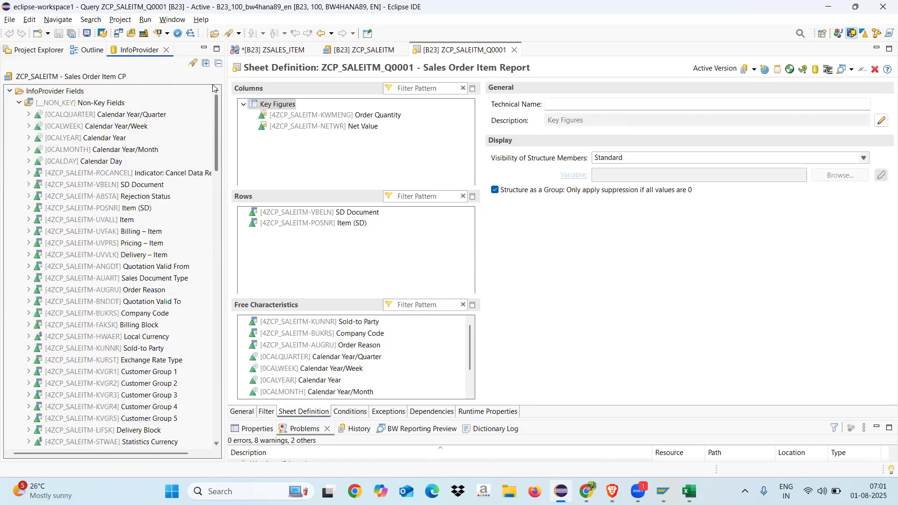
left_click(55, 92)
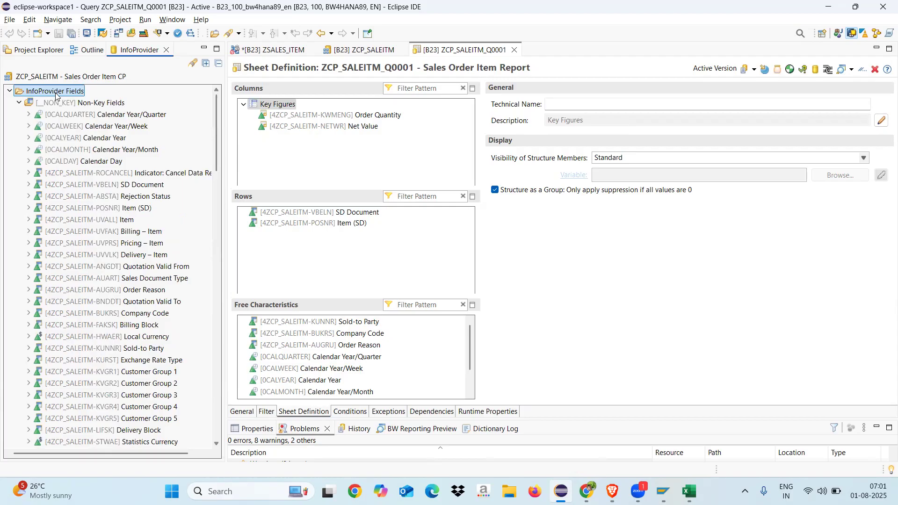
right_click(56, 95)
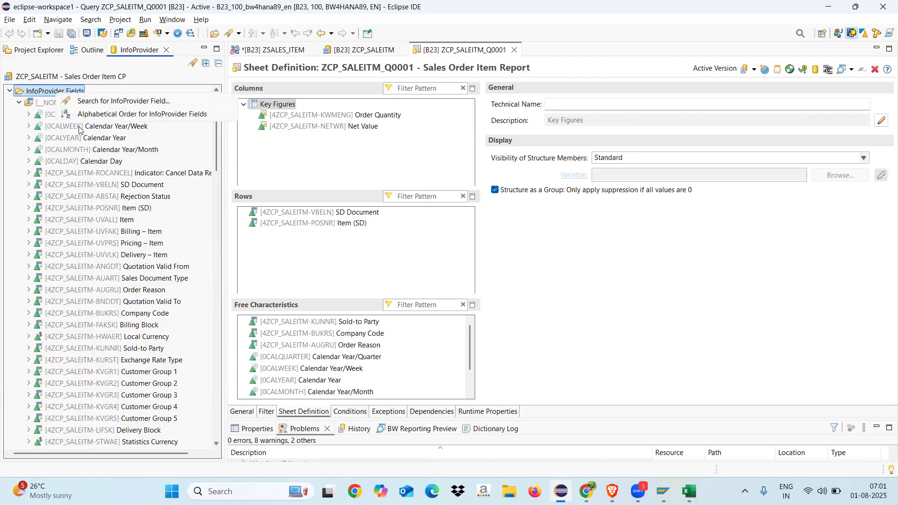
left_click(19, 104)
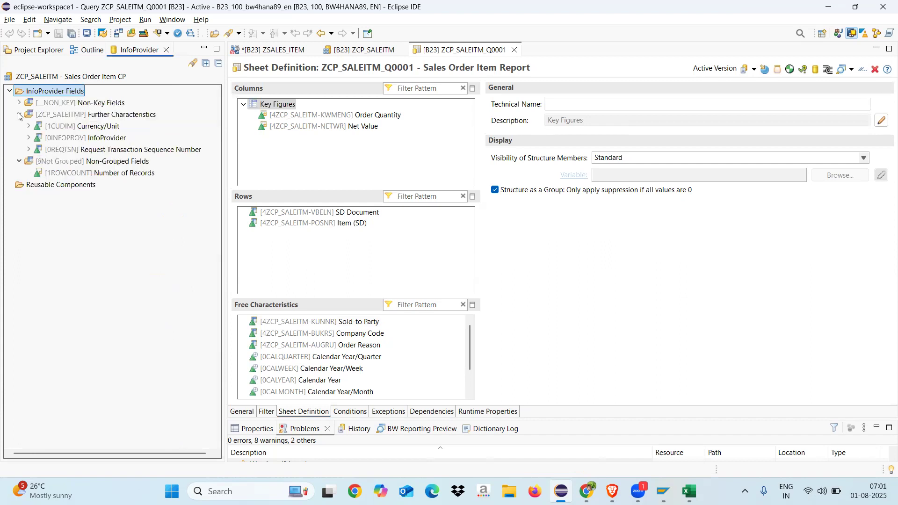
left_click(19, 114)
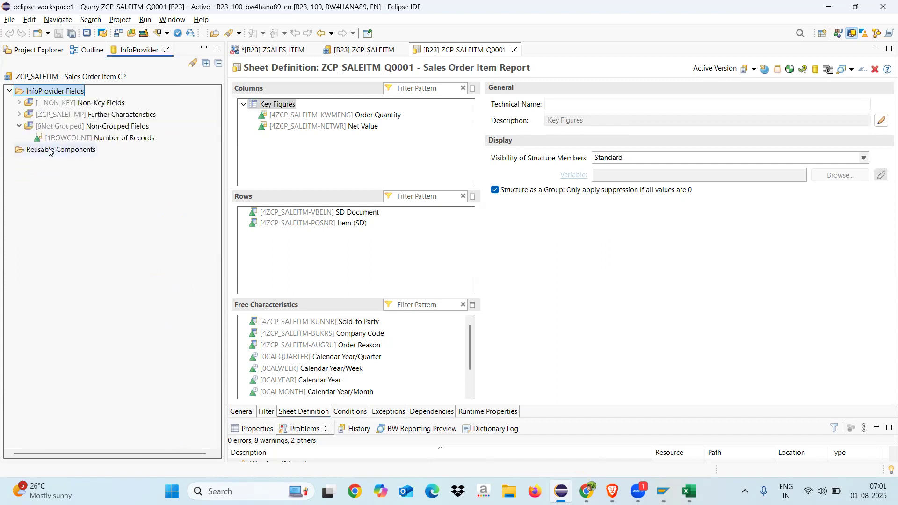
right_click(50, 151)
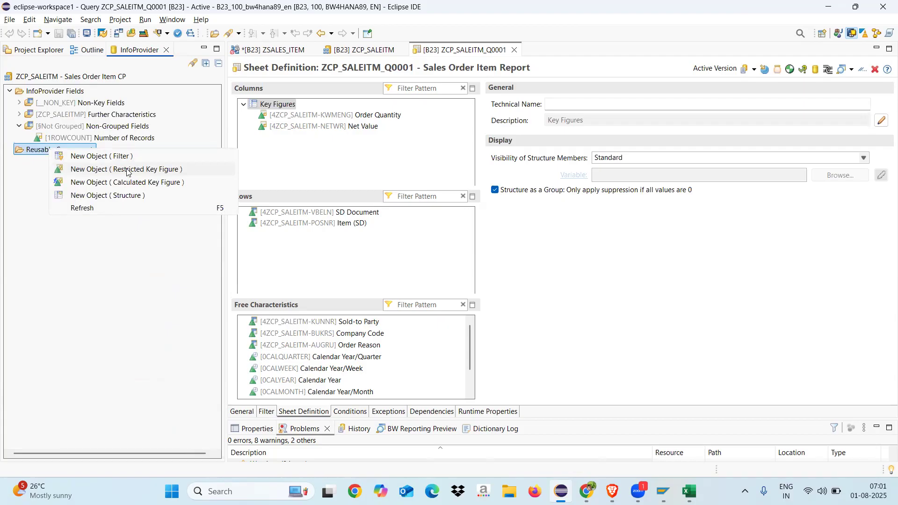
left_click(90, 288)
left_click(20, 127)
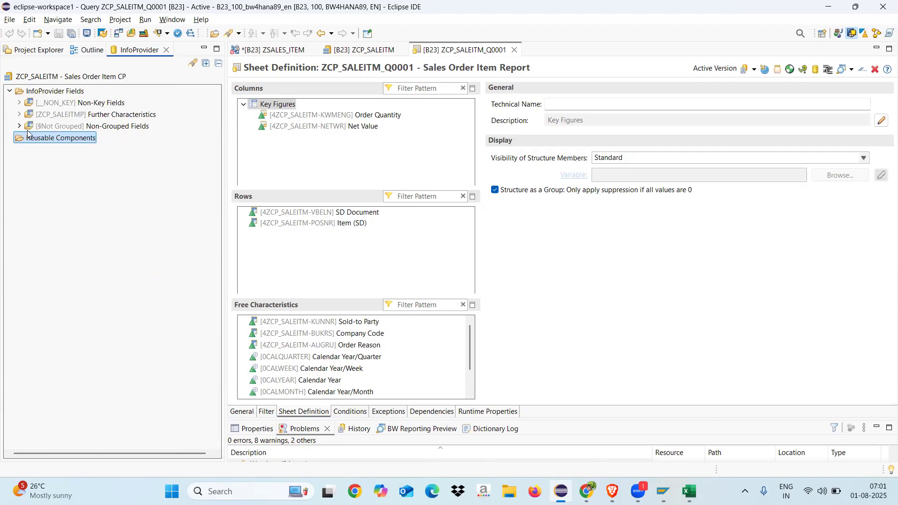
Step: Create a reusable restricted key figure named ZRKF_CP_COMP with the description "Company Code restriction", leaving its key figure empty
right_click(42, 141)
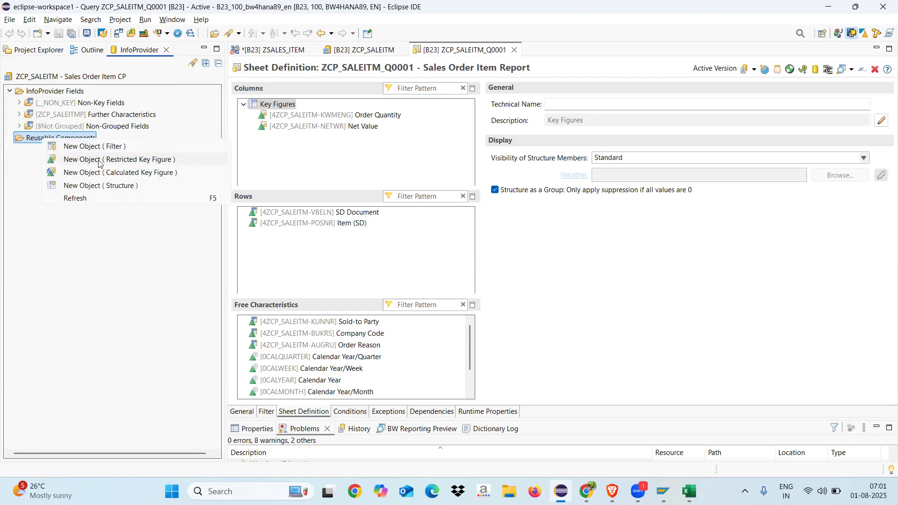
left_click(119, 161)
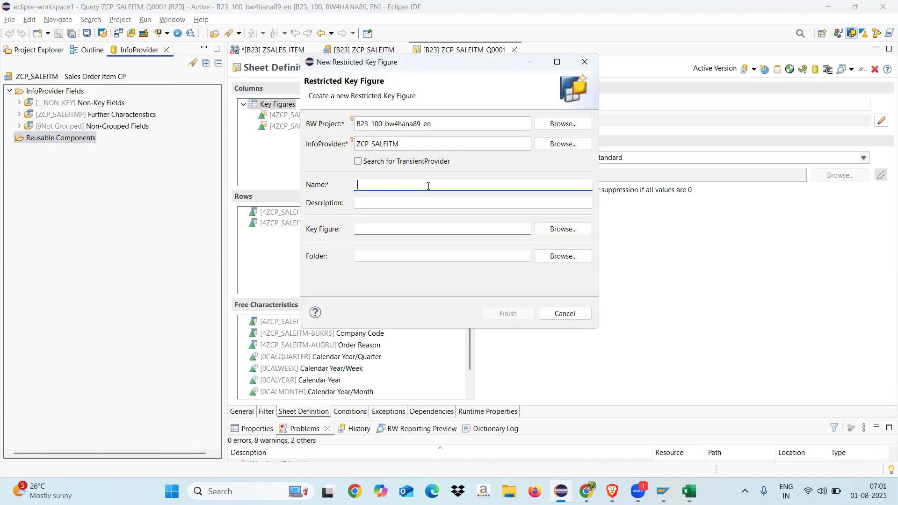
type("ZRKF_CP_COMP")
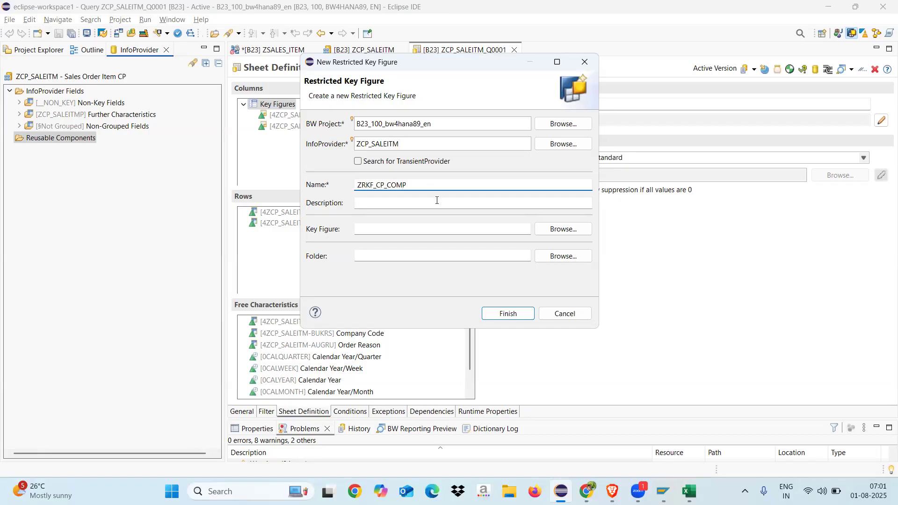
left_click(406, 200)
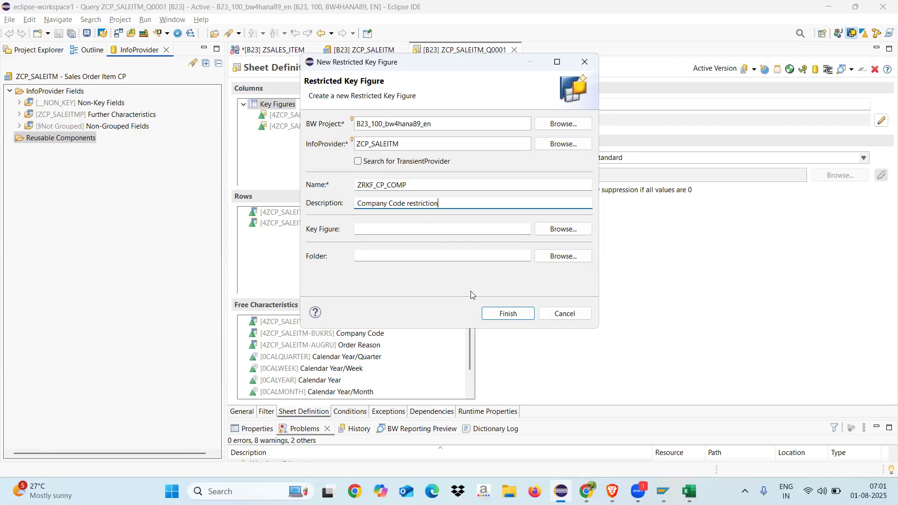
left_click(407, 228)
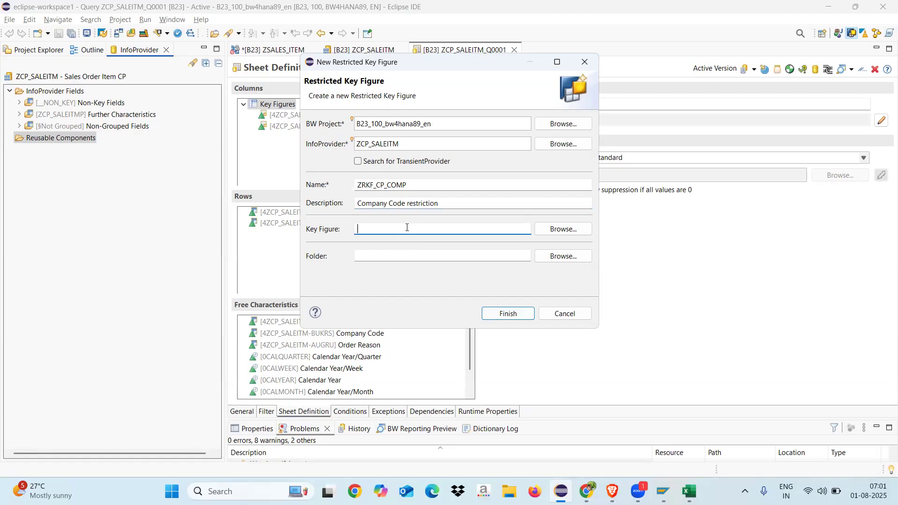
left_click(507, 311)
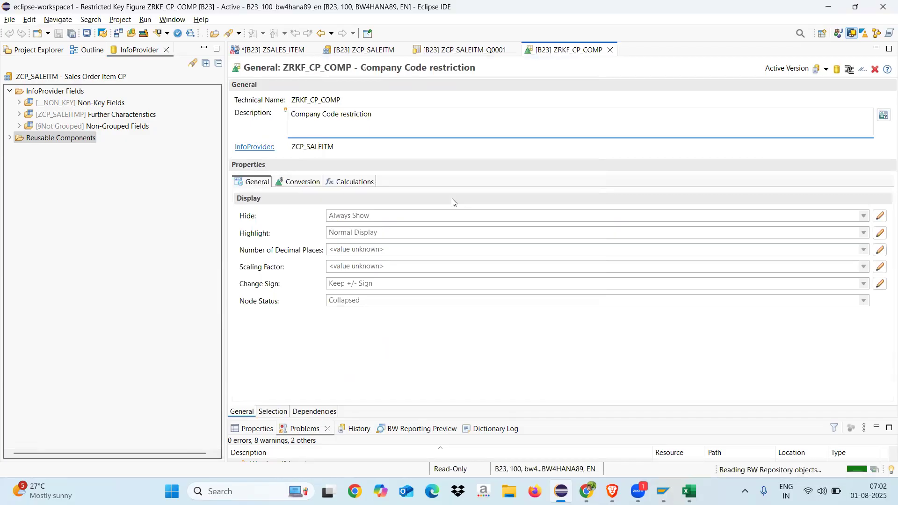
Step: Add the Company Code characteristic from Non-Key Fields to the selection of ZRKF_CP_COMP
left_click(271, 412)
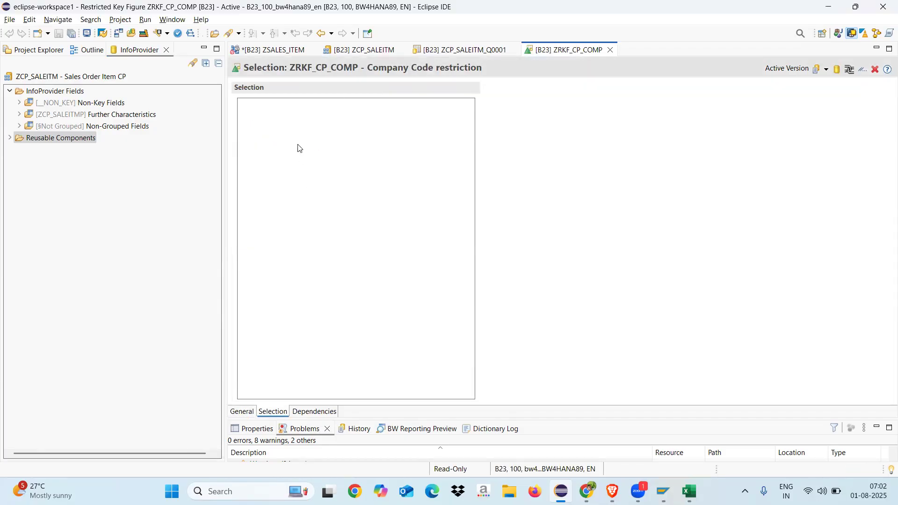
left_click(20, 103)
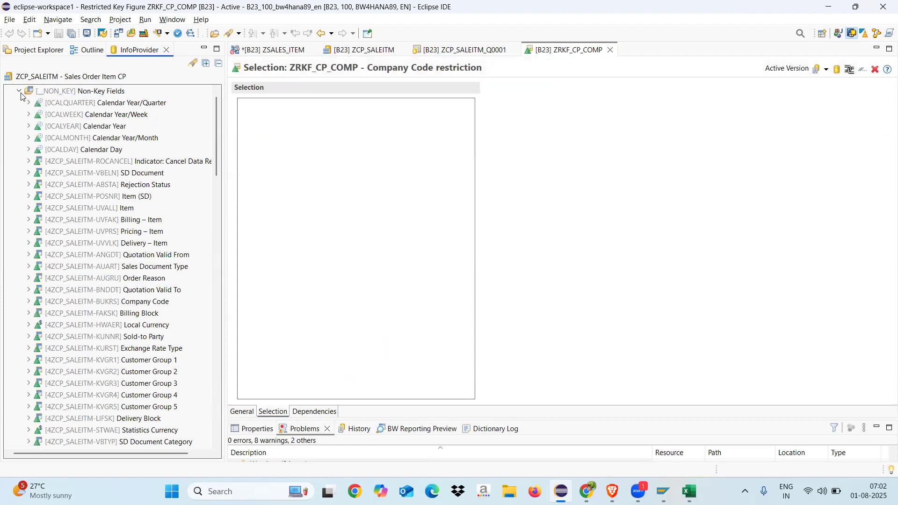
left_click(126, 303)
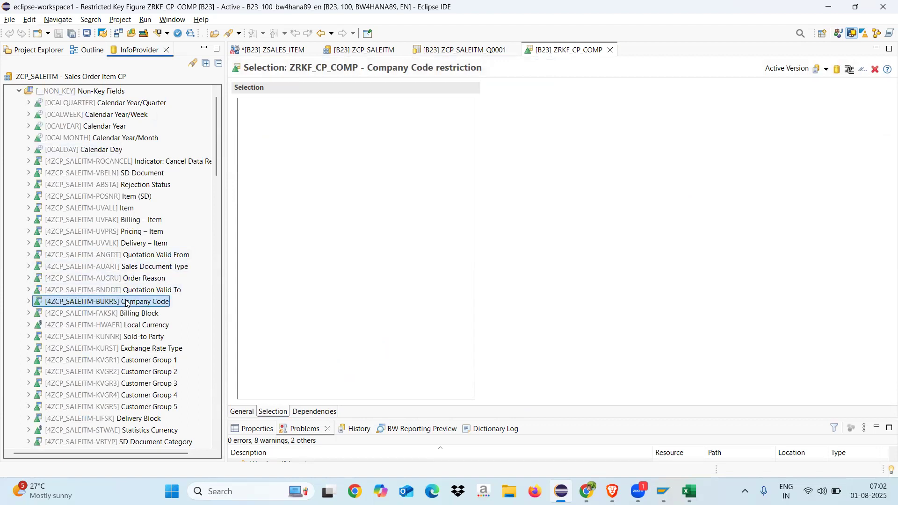
left_click_drag(126, 303, 372, 174)
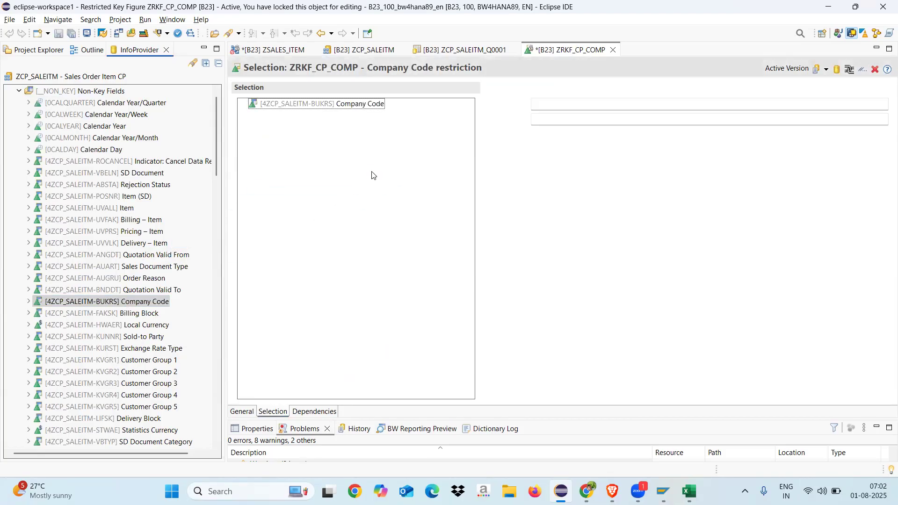
Step: Restrict Company Code in the selection to the posted value 1710 and expand it to show the filter value
right_click(315, 107)
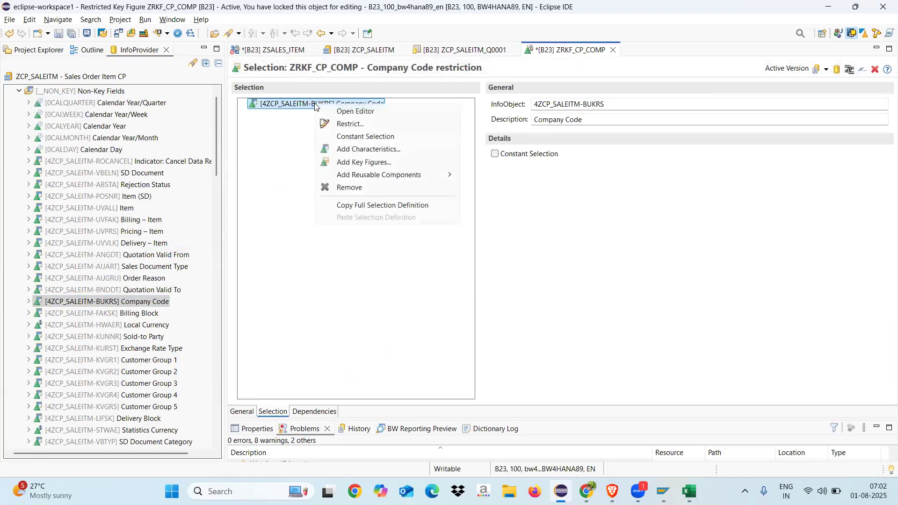
left_click(351, 124)
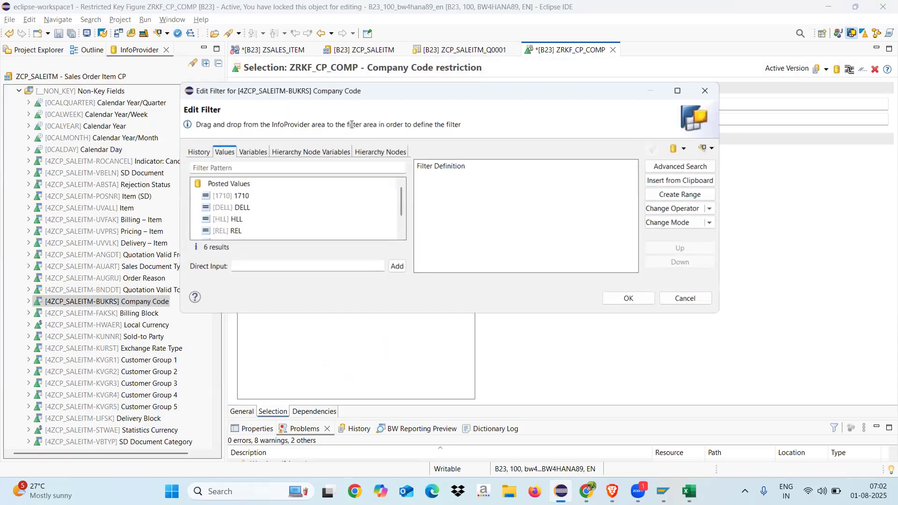
double_click(248, 197)
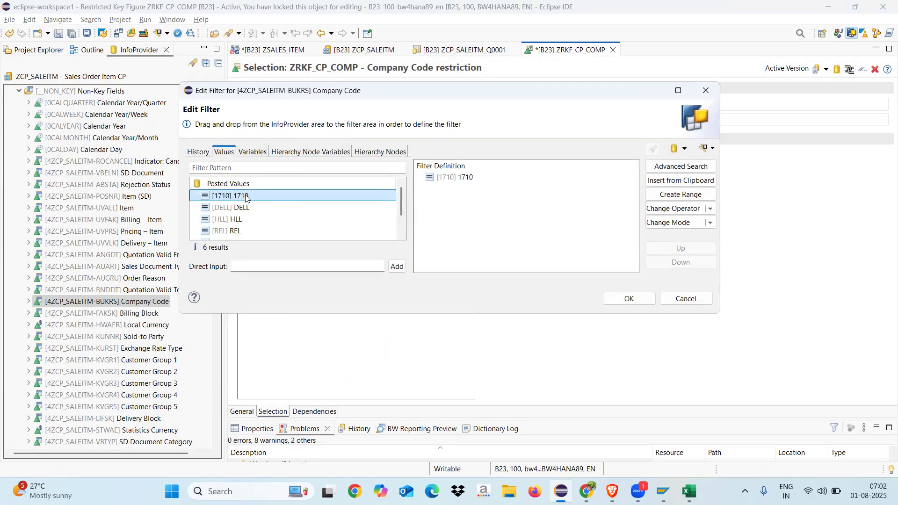
left_click(618, 297)
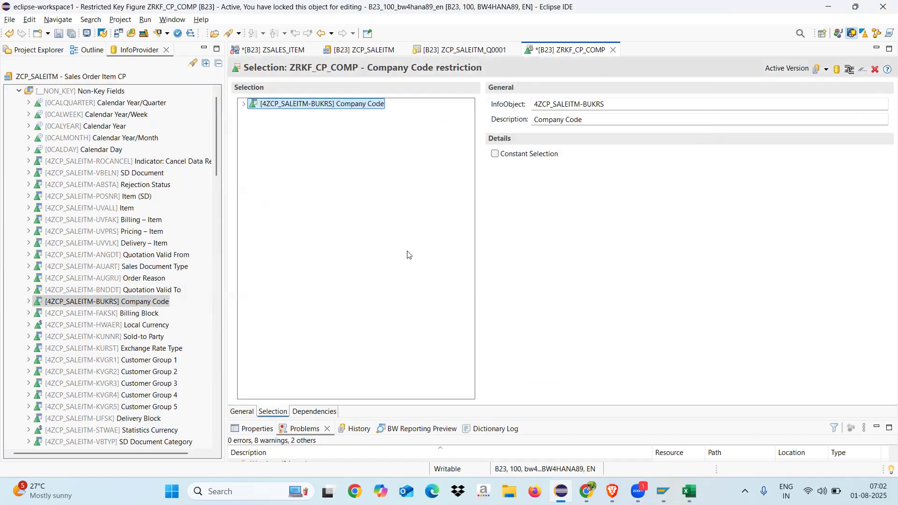
left_click(244, 105)
Step: Add the Net Value key figure to the restricted key figure's selection and expand the Key Figures node
left_click(216, 159)
left_click_drag(216, 160, 217, 283)
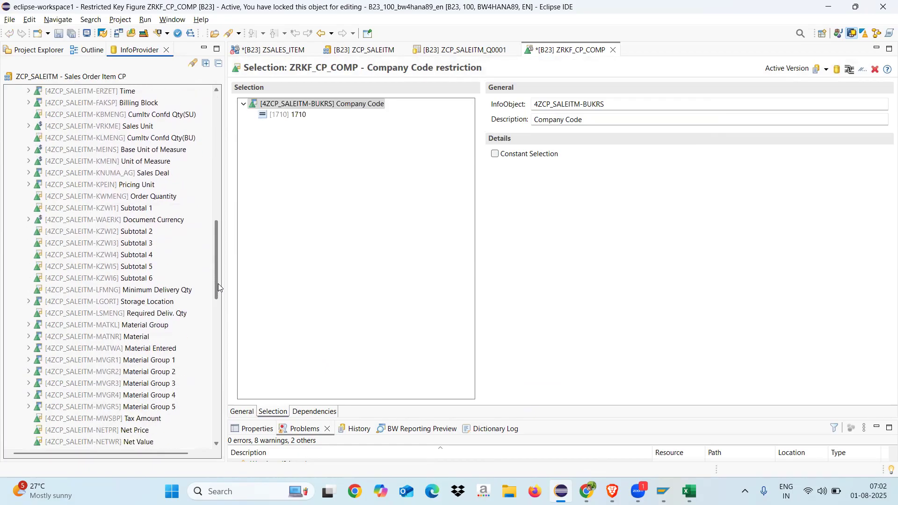
left_click_drag(218, 283, 218, 314)
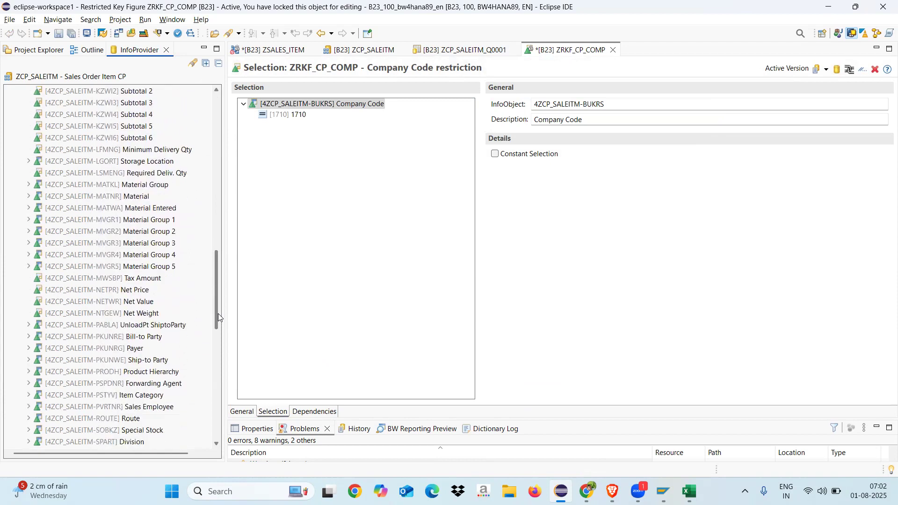
left_click(120, 304)
left_click_drag(119, 304, 373, 155)
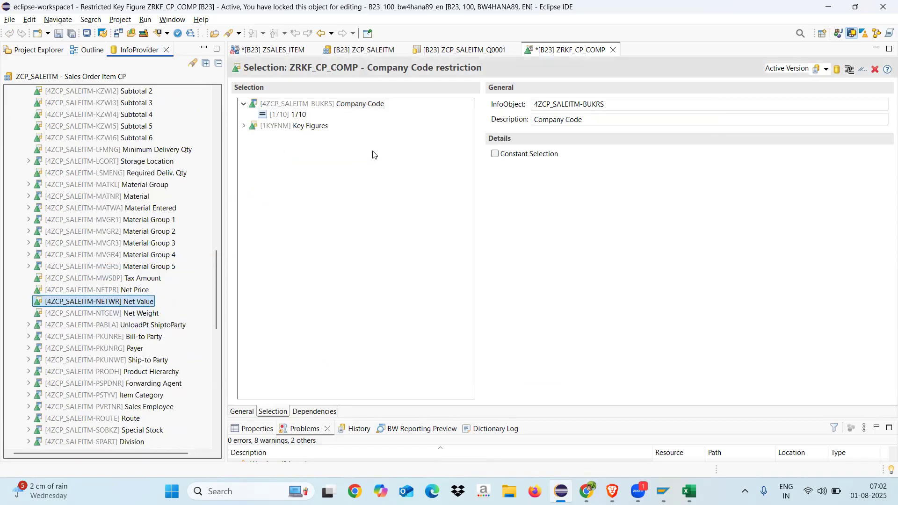
left_click(243, 126)
Step: Check the Key Figures, Net Value and Company Code entries in the selection and save ZRKF_CP_COMP
left_click(301, 128)
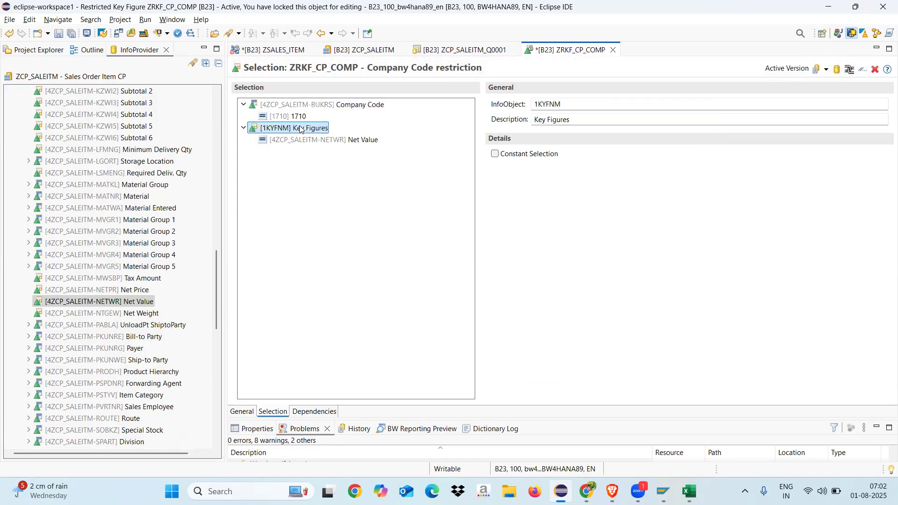
left_click(348, 139)
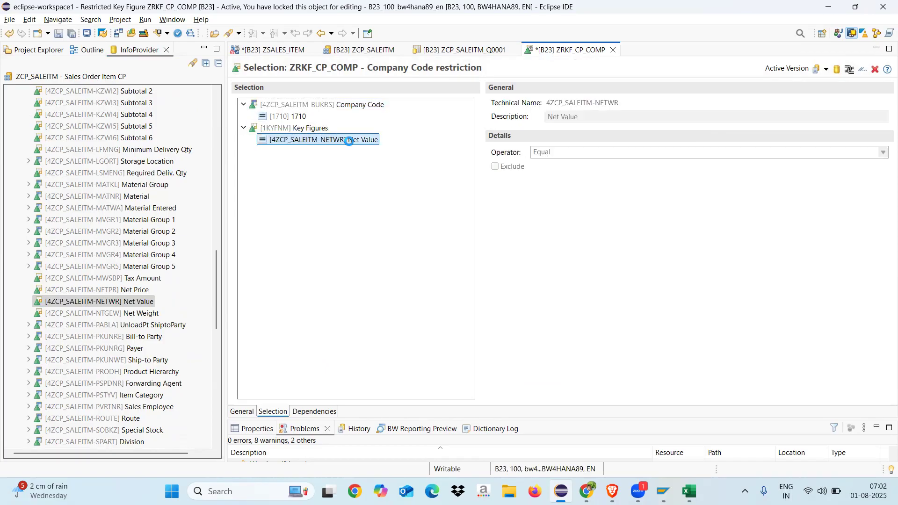
left_click(312, 105)
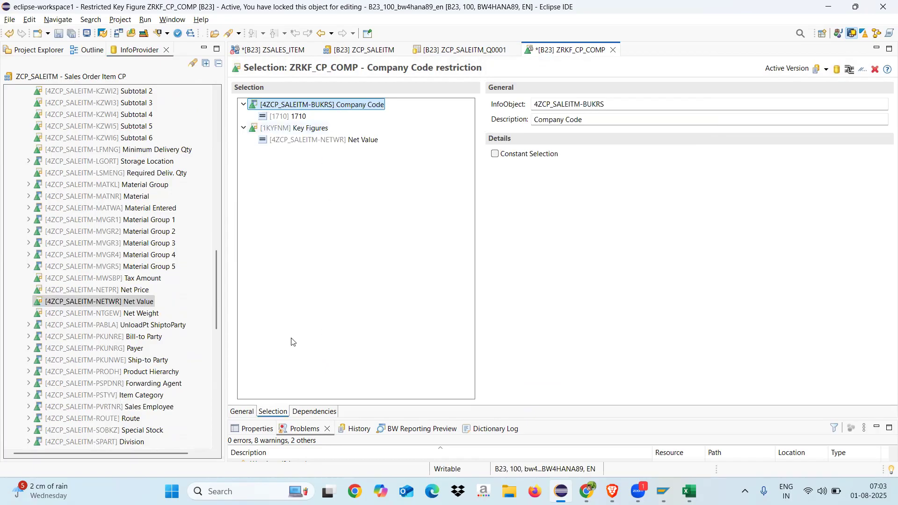
left_click(60, 35)
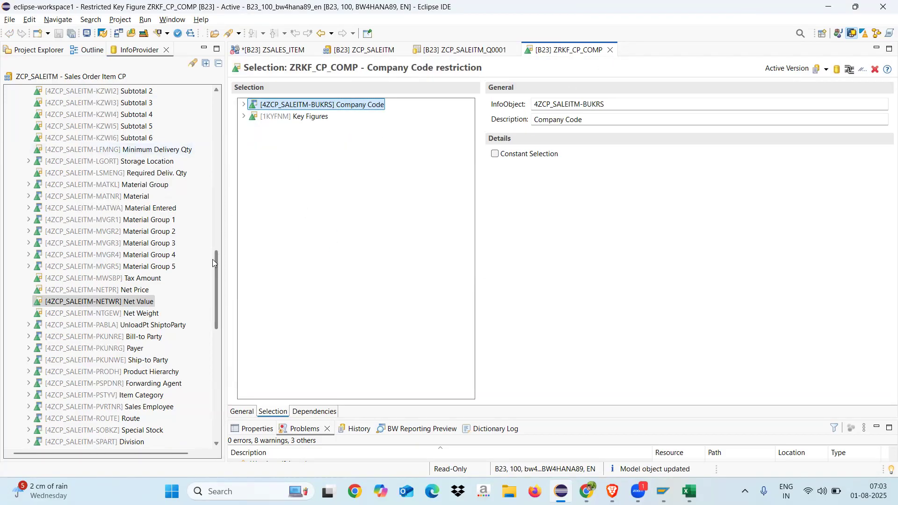
Step: Collapse Non-Key Fields and expand Reusable Components and its Restricted Key Figures folder in the InfoProvider tree
left_click_drag(217, 267, 215, 106)
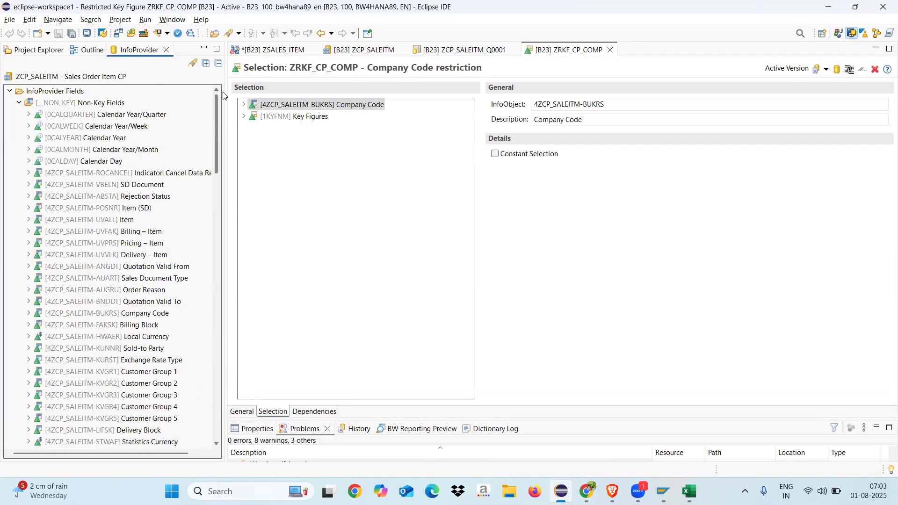
left_click(18, 104)
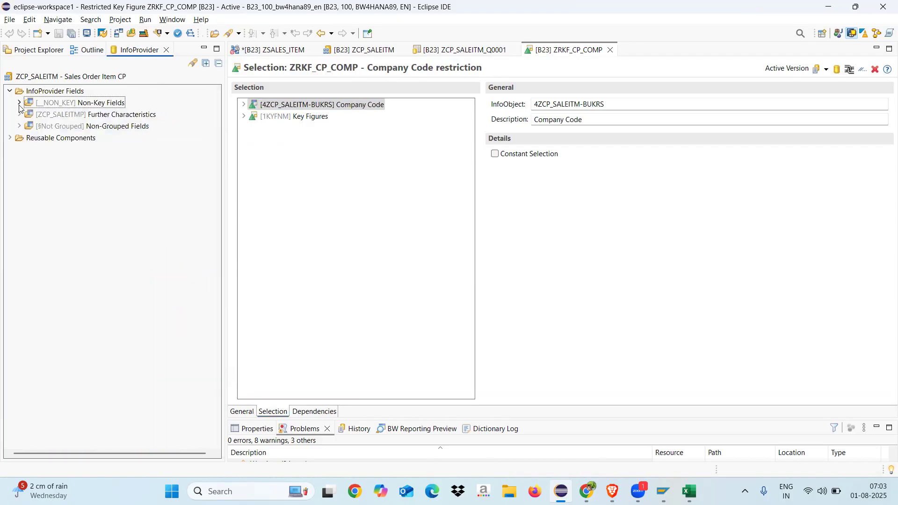
left_click(13, 139)
left_click(19, 150)
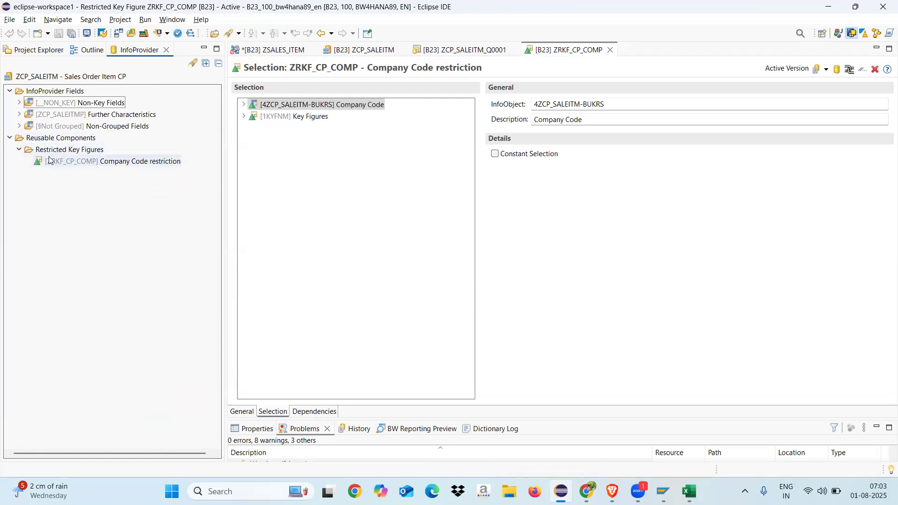
Step: Close the ZRKF_CP_COMP editor, add this restricted key figure below Net Value in the query's column Key Figures, and save the query
left_click(101, 163)
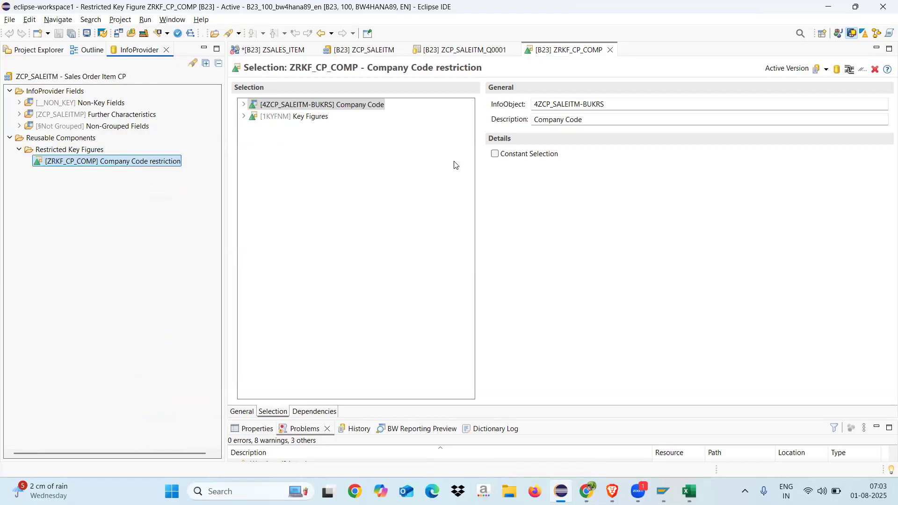
left_click(610, 50)
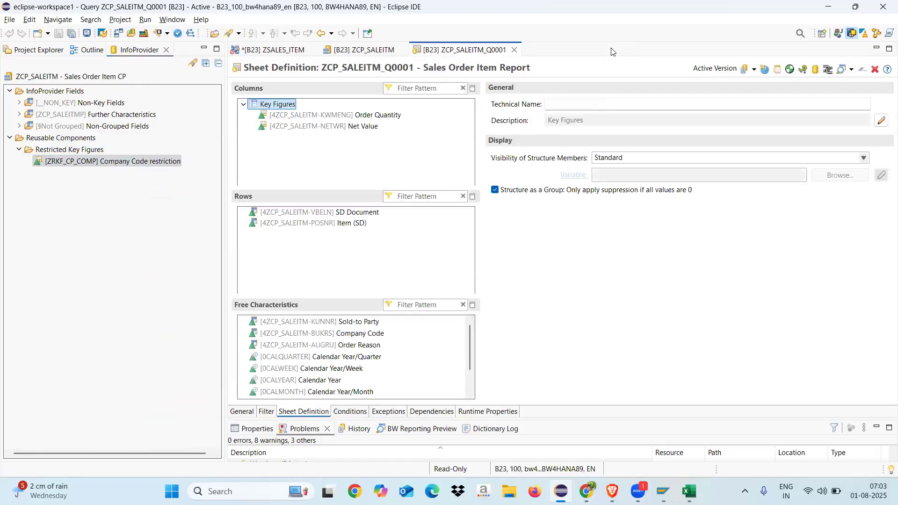
left_click(139, 163)
left_click_drag(106, 163, 335, 148)
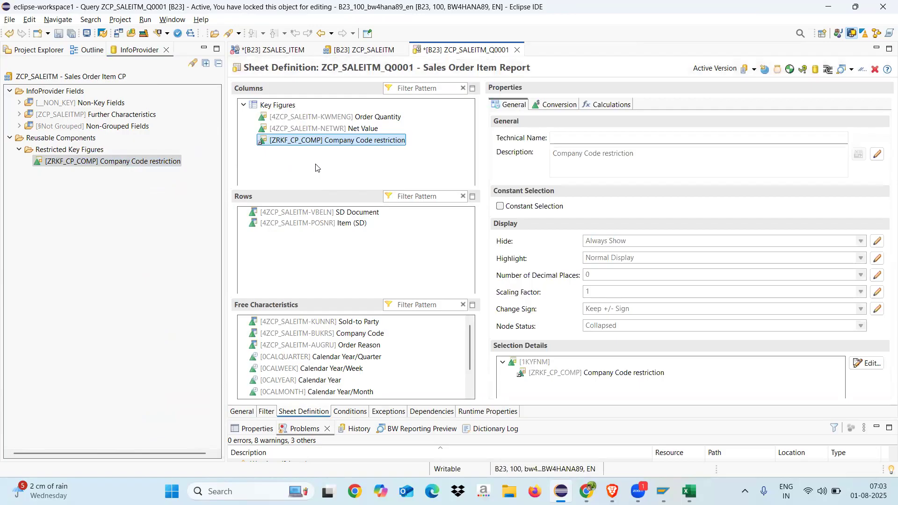
left_click(59, 33)
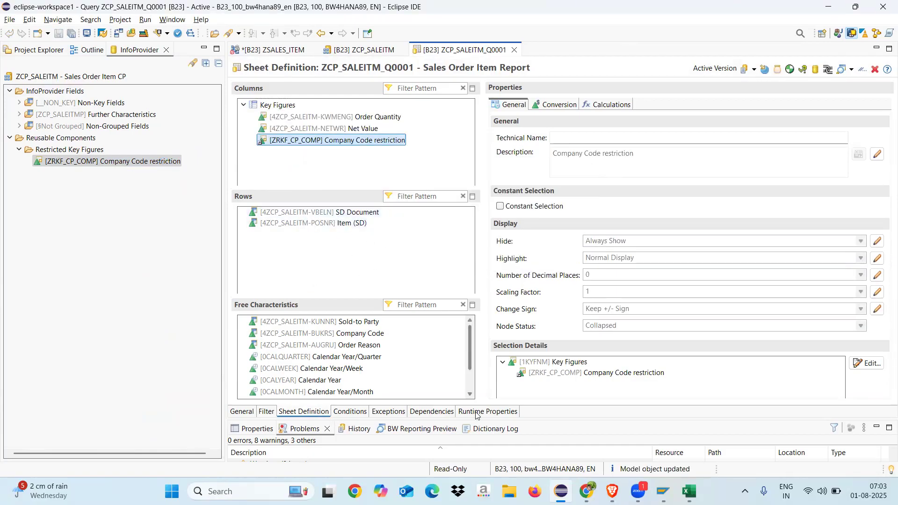
Step: Switch to the browser preview of the Sales Order Item Report and reload it
mouse_move(587, 491)
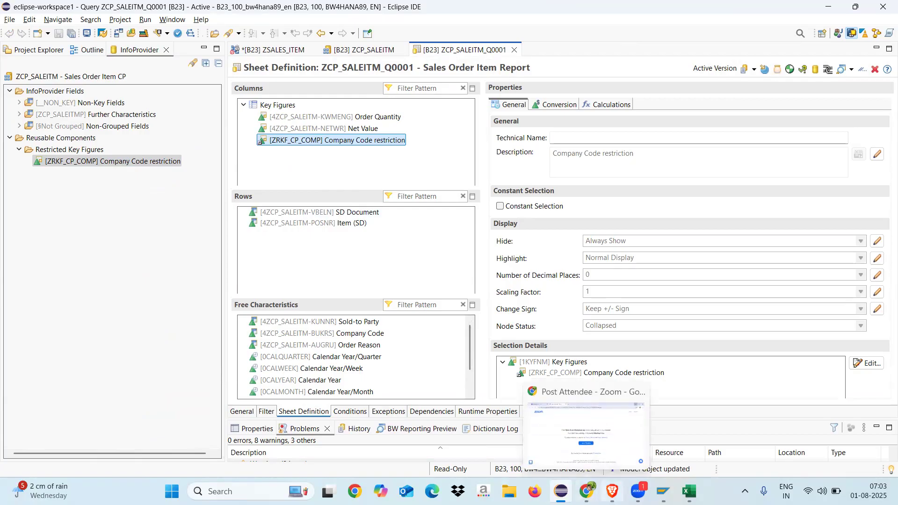
left_click(585, 451)
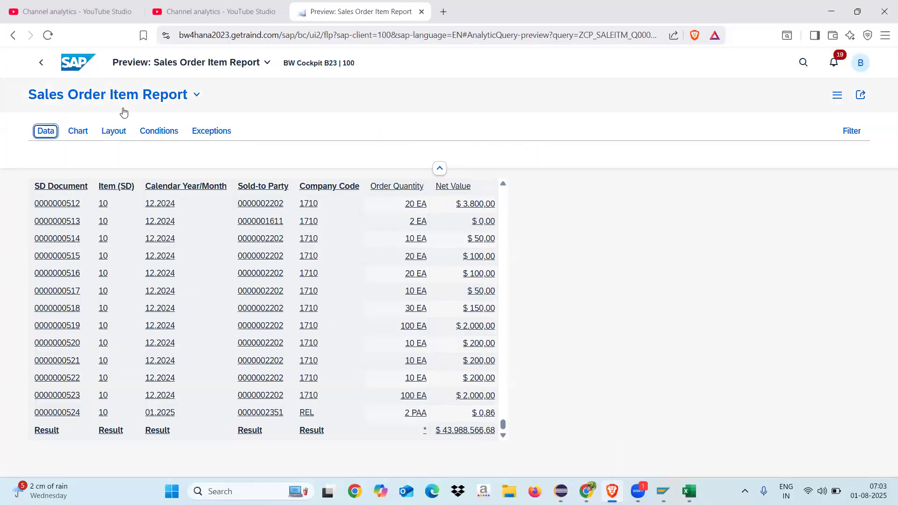
left_click(48, 35)
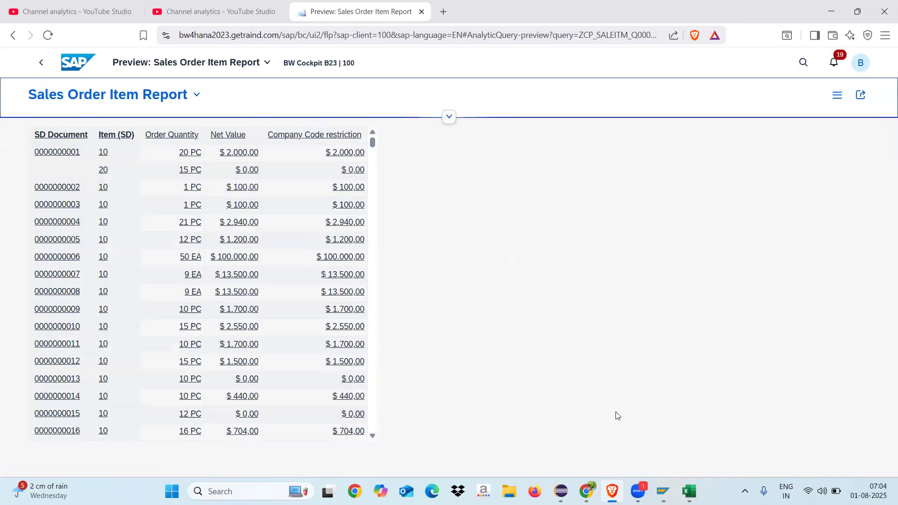
left_click(582, 303)
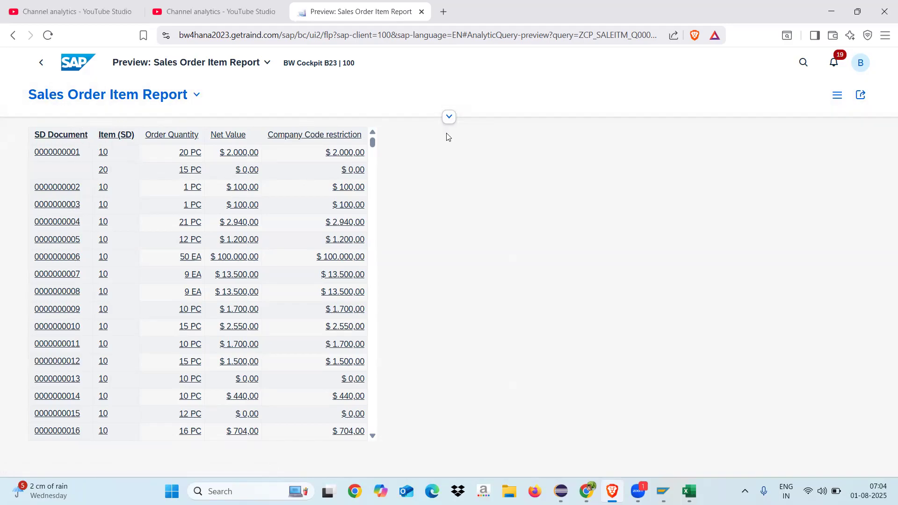
Step: Add the Company Code free dimension to the rows of the report preview and return to the data view
left_click(449, 117)
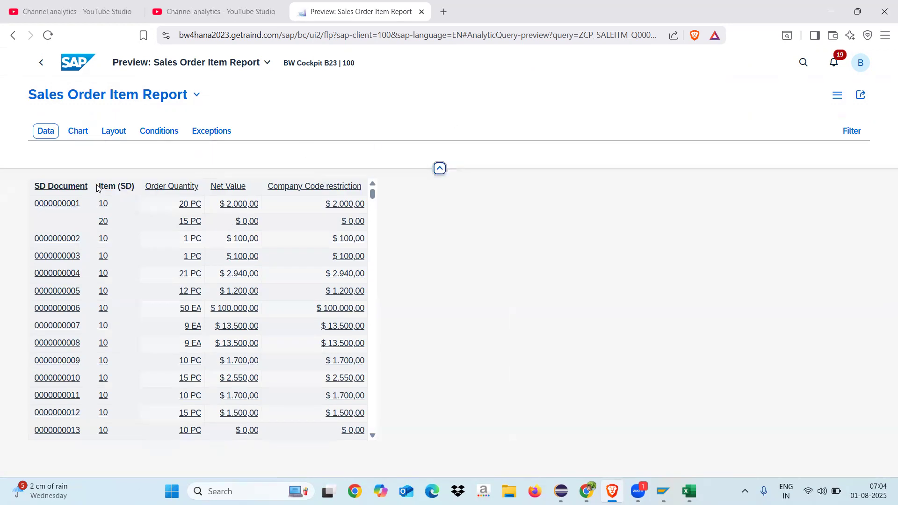
left_click(113, 132)
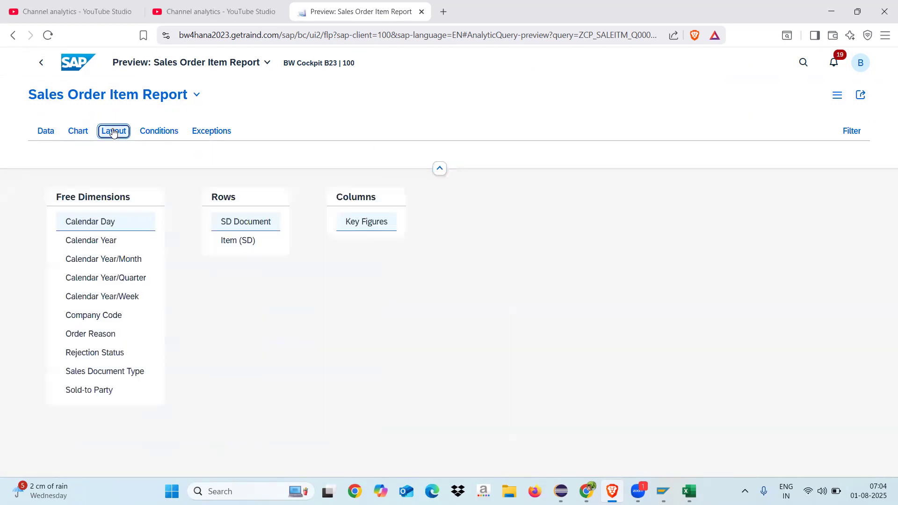
left_click(118, 317)
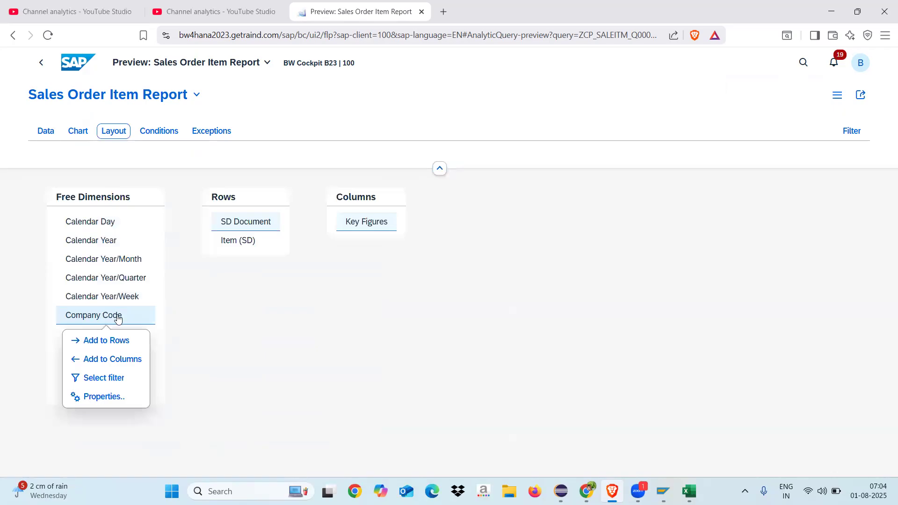
left_click(125, 342)
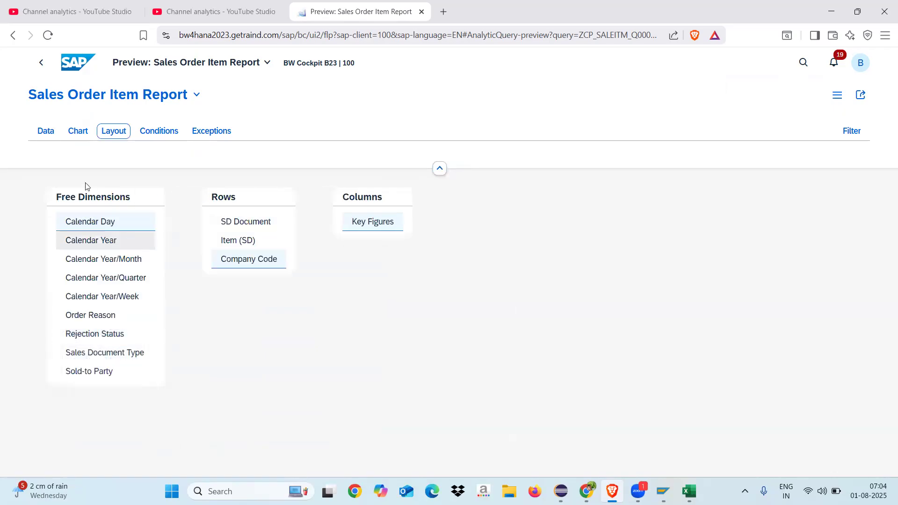
left_click(48, 132)
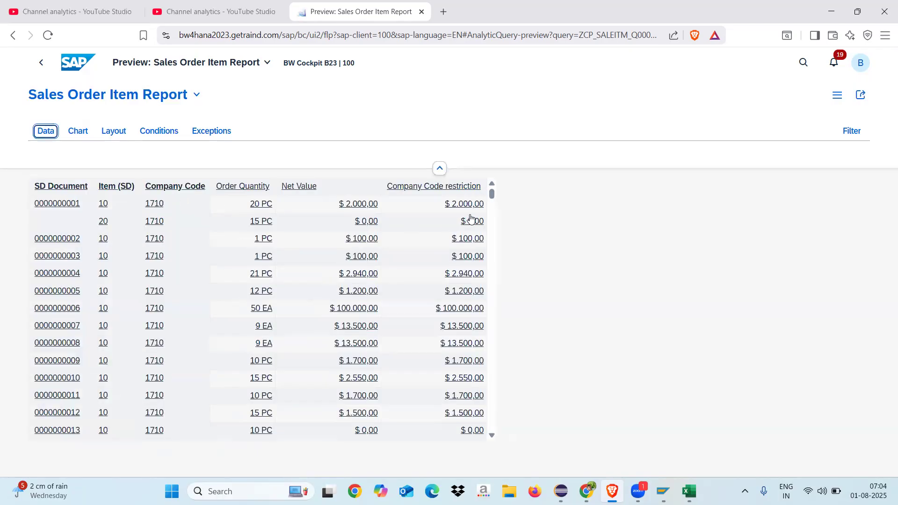
Step: Compare Net Value with the Company Code restriction column for the different company codes throughout the report's rows
right_click(492, 244)
left_click(492, 235)
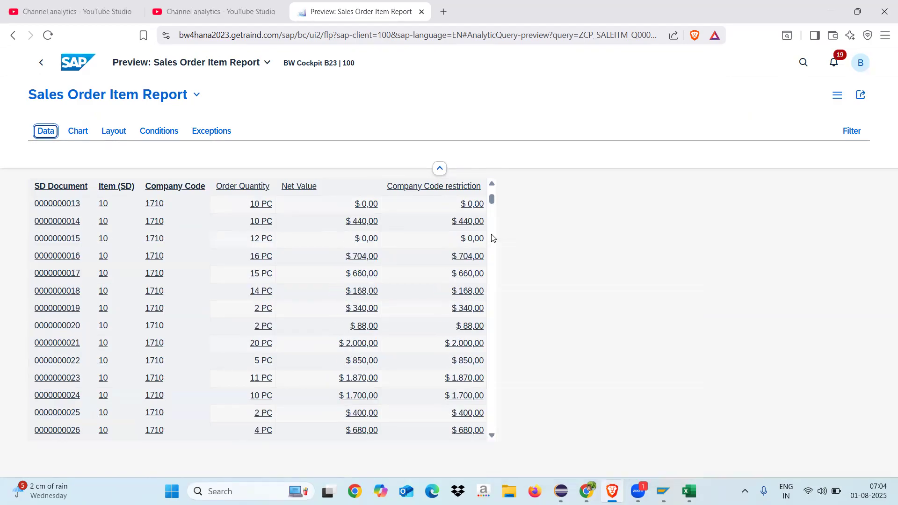
left_click(492, 237)
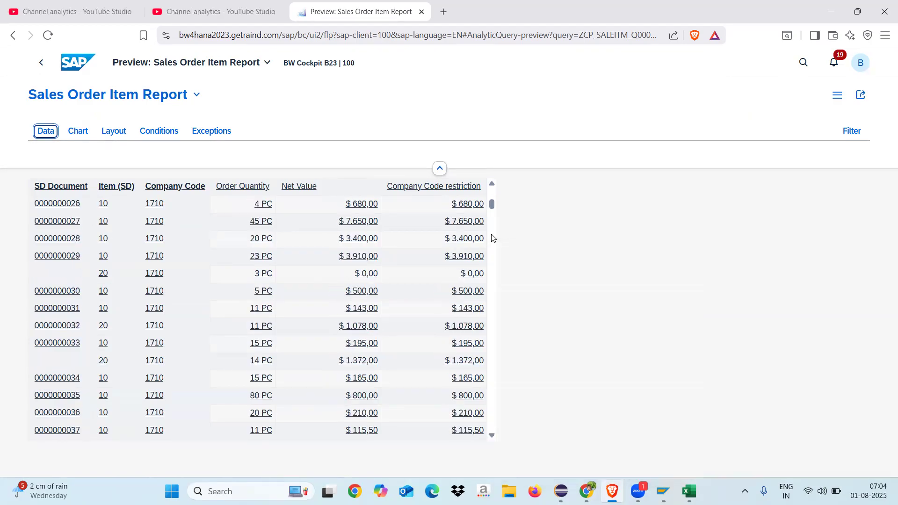
left_click(492, 238)
left_click(491, 238)
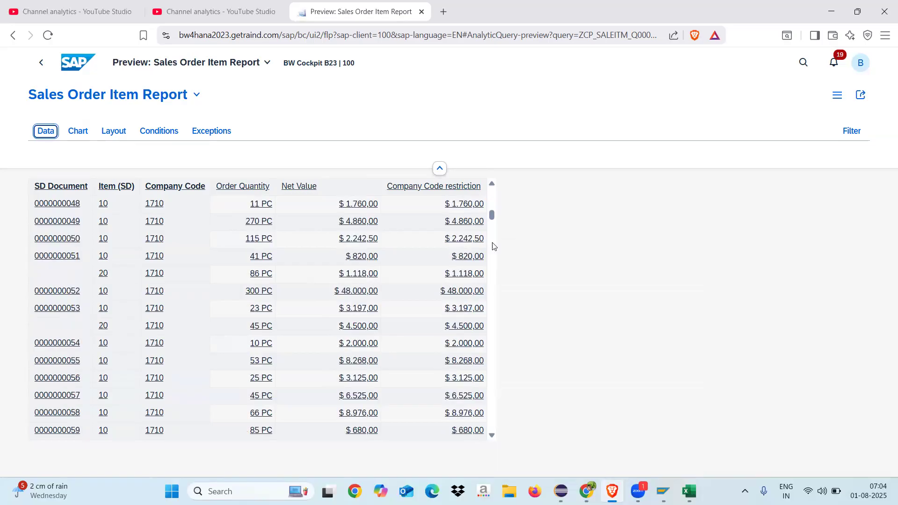
left_click(492, 267)
left_click(492, 266)
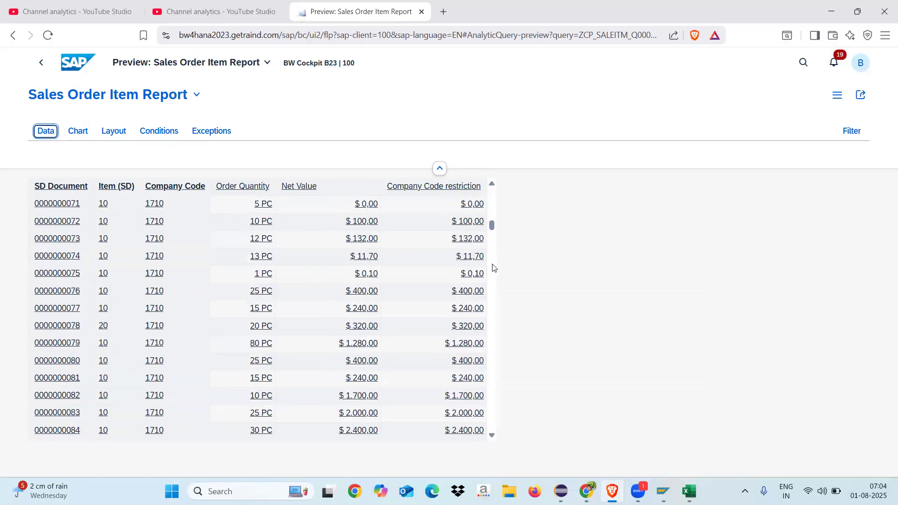
left_click(493, 288)
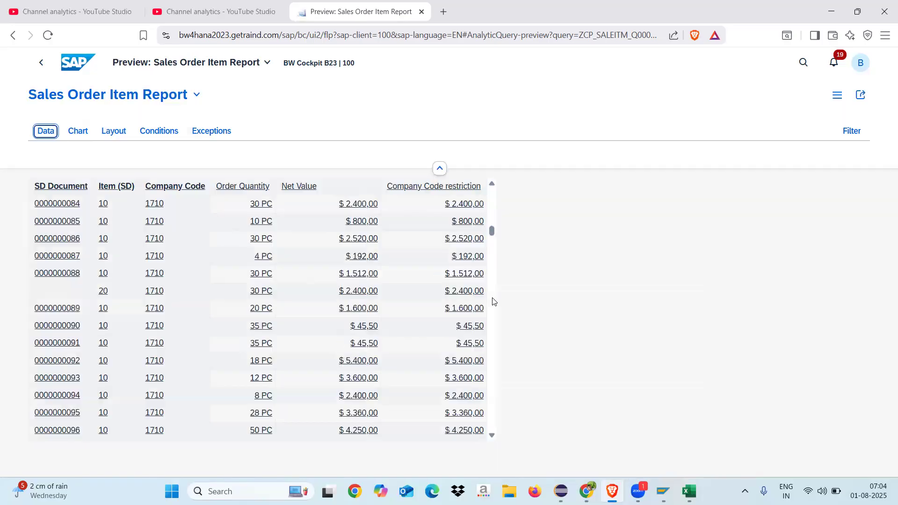
left_click(493, 299)
left_click(493, 301)
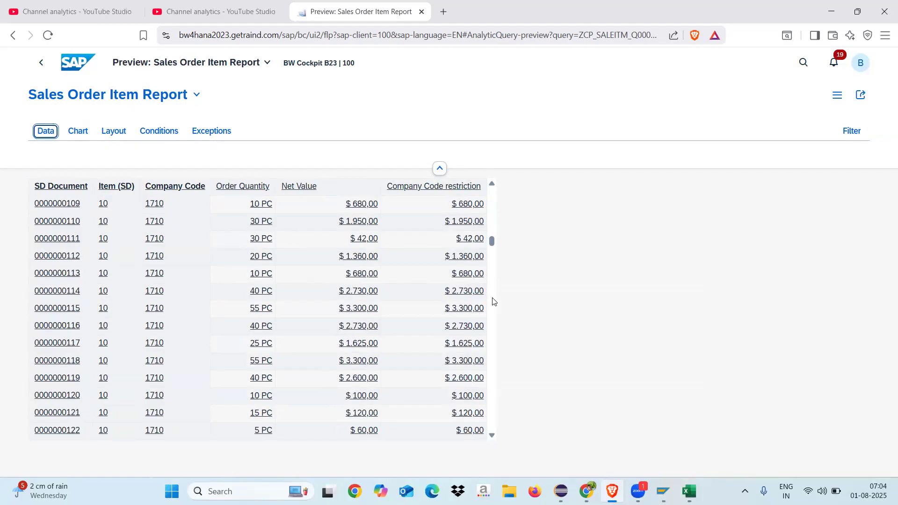
left_click(494, 302)
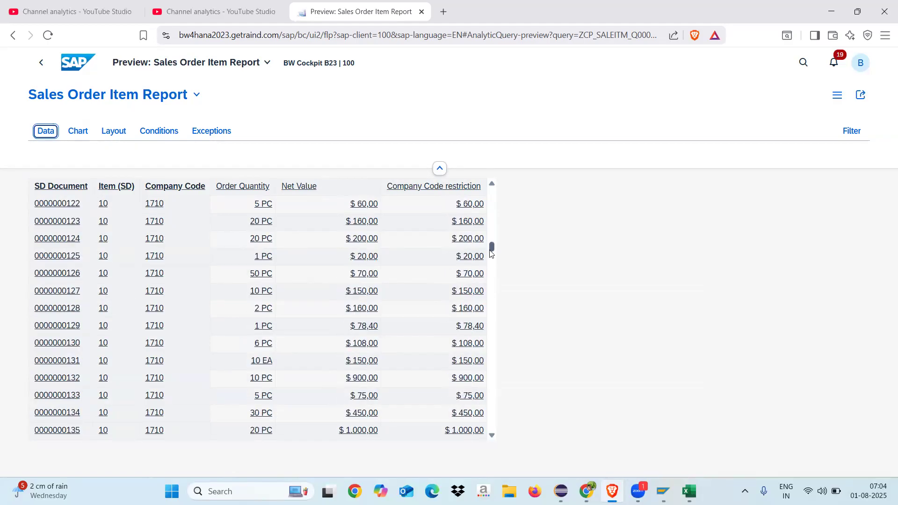
left_click_drag(491, 249, 491, 297)
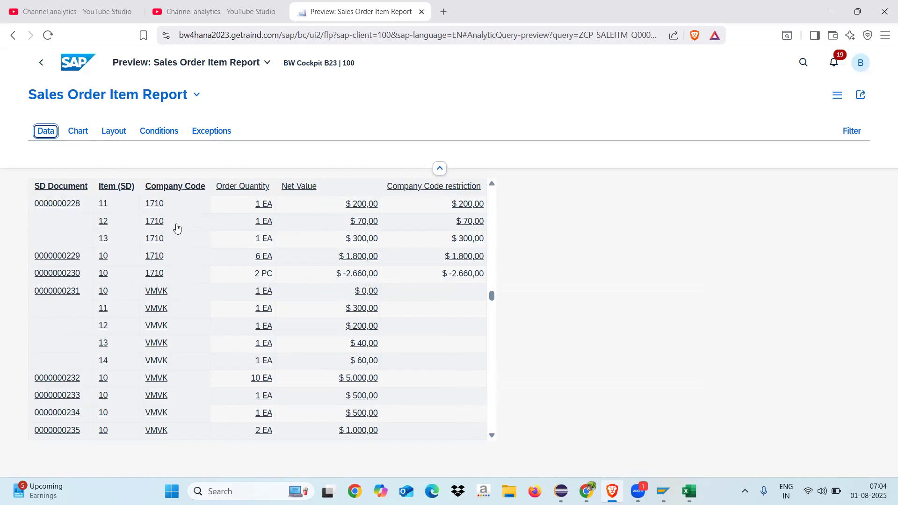
left_click(492, 349)
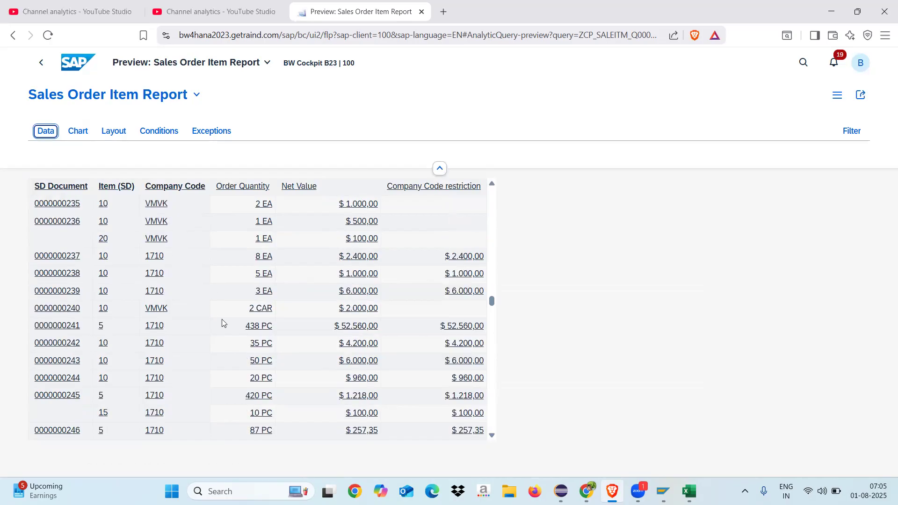
scroll(490, 357, "down", 1)
left_click(489, 358)
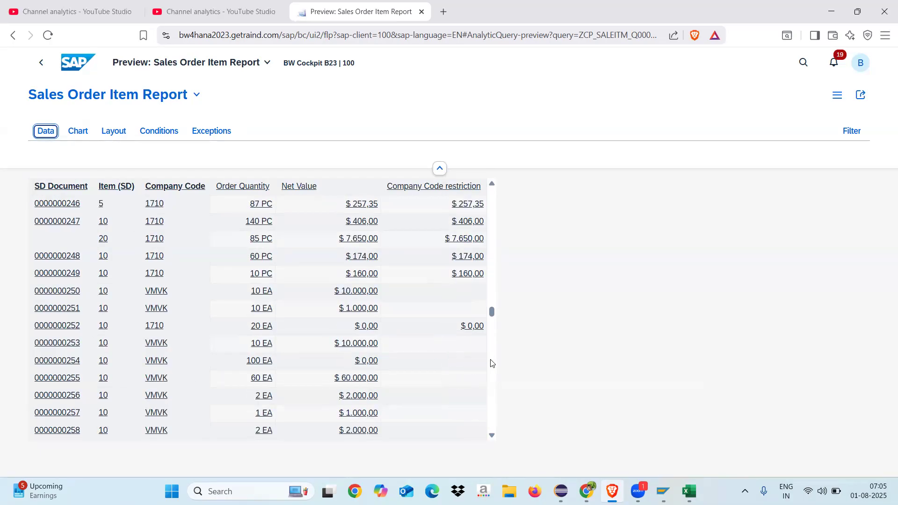
left_click(491, 363)
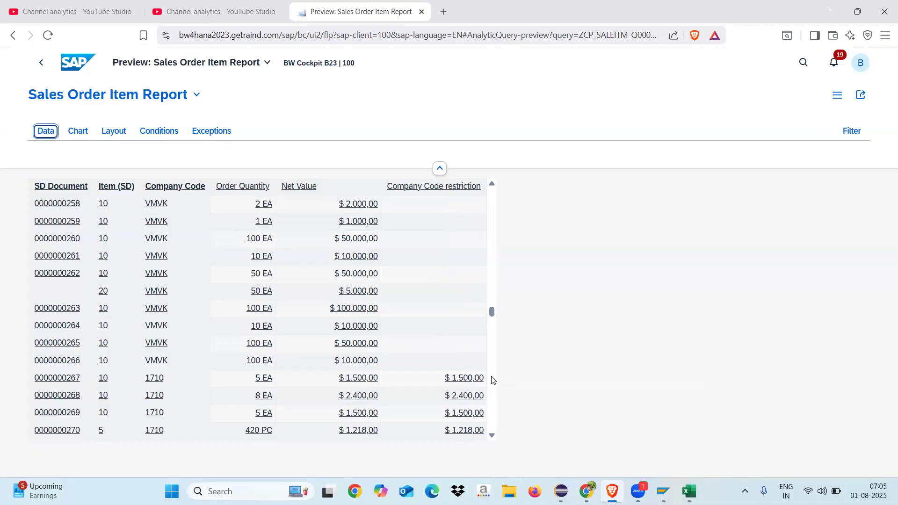
left_click(492, 380)
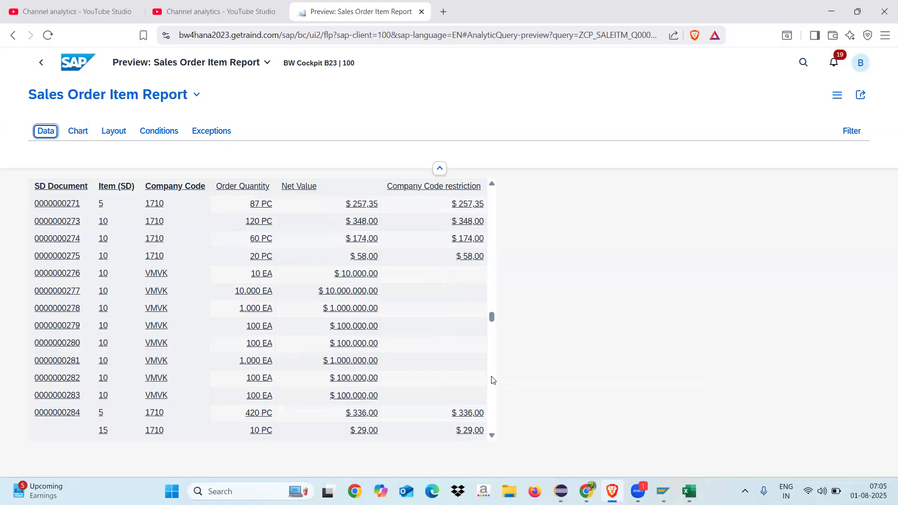
left_click(492, 379)
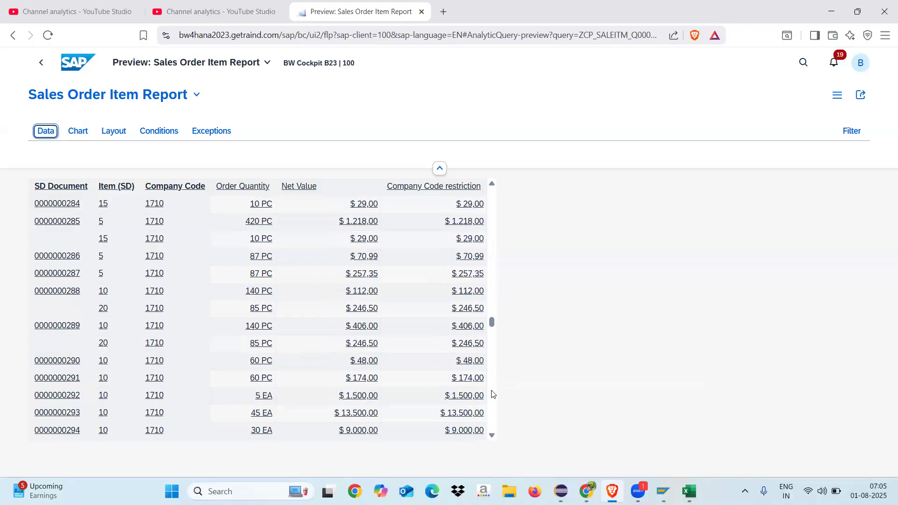
left_click(491, 394)
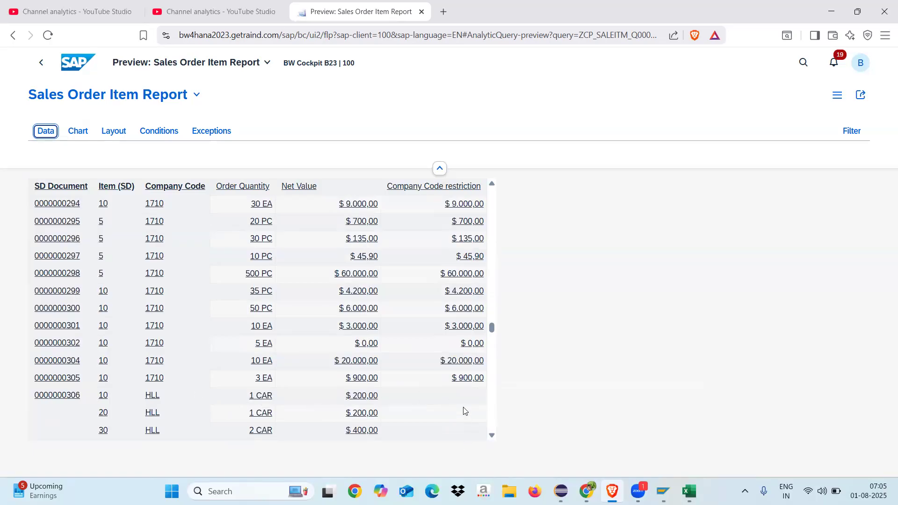
left_click(492, 373)
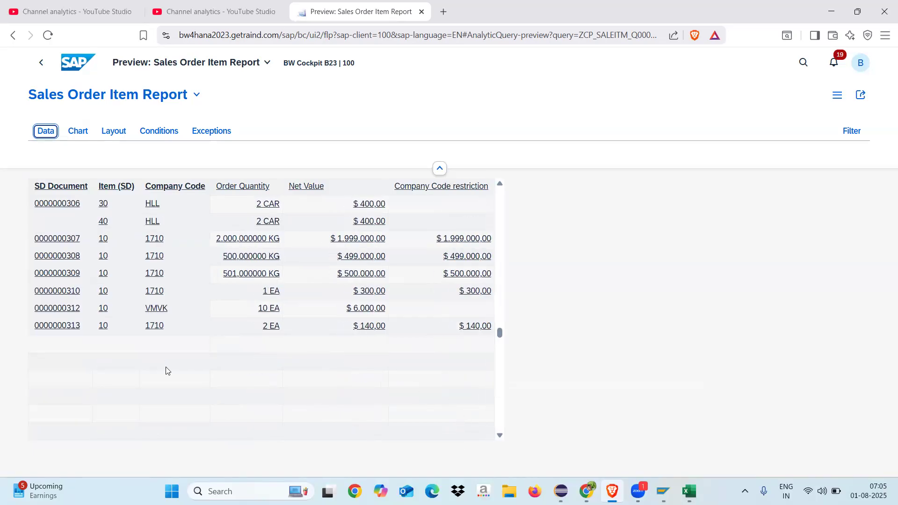
left_click(500, 398)
left_click(499, 399)
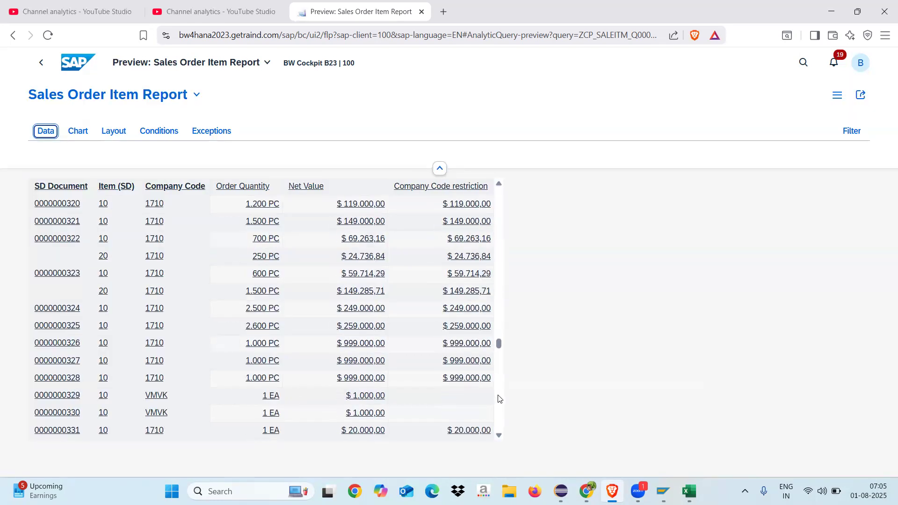
left_click(499, 405)
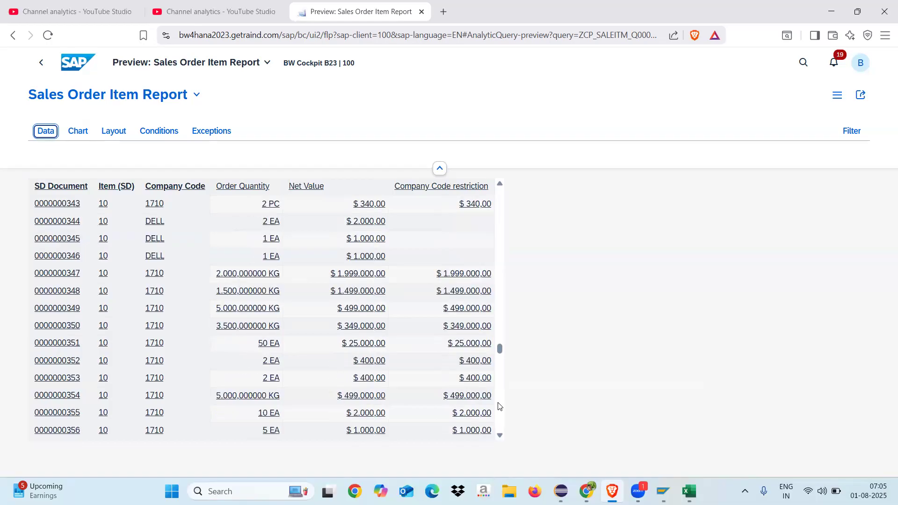
left_click(498, 405)
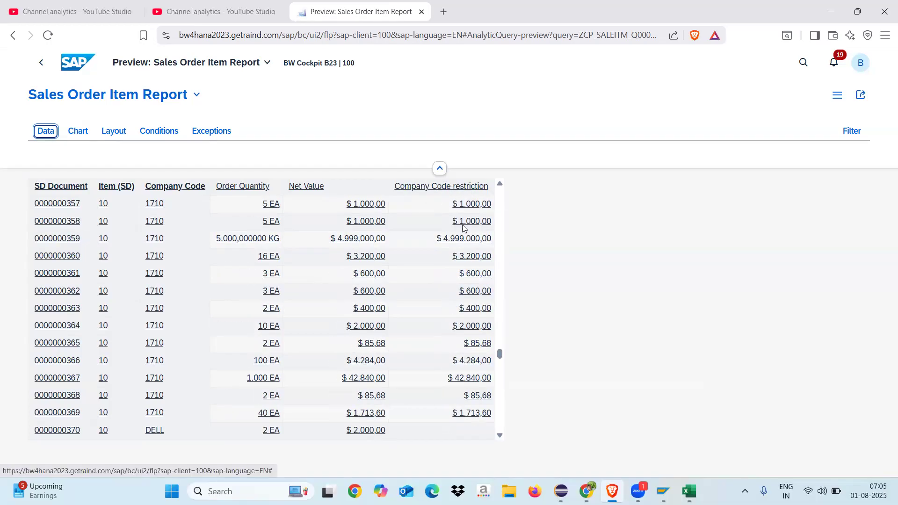
Step: Switch back to Eclipse and open the reusable restricted key figure ZRKF_CP_COMP for editing
left_click(561, 491)
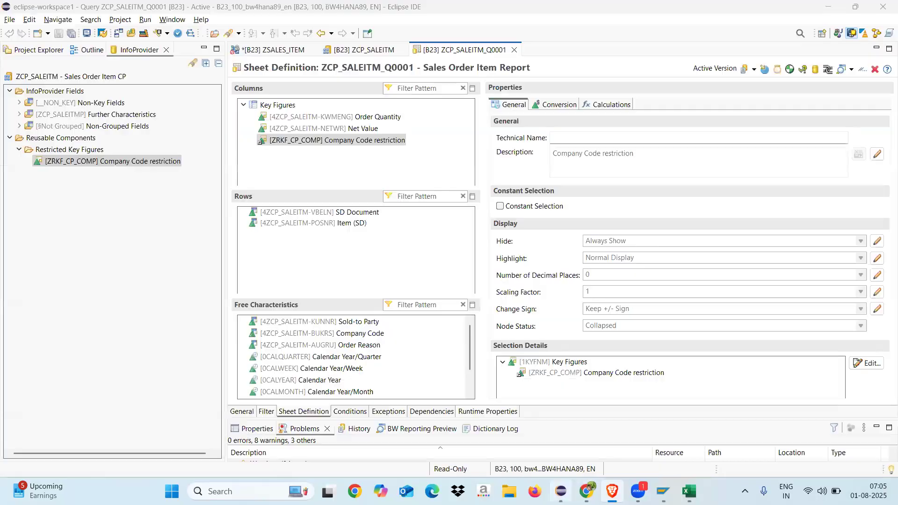
left_click(106, 165)
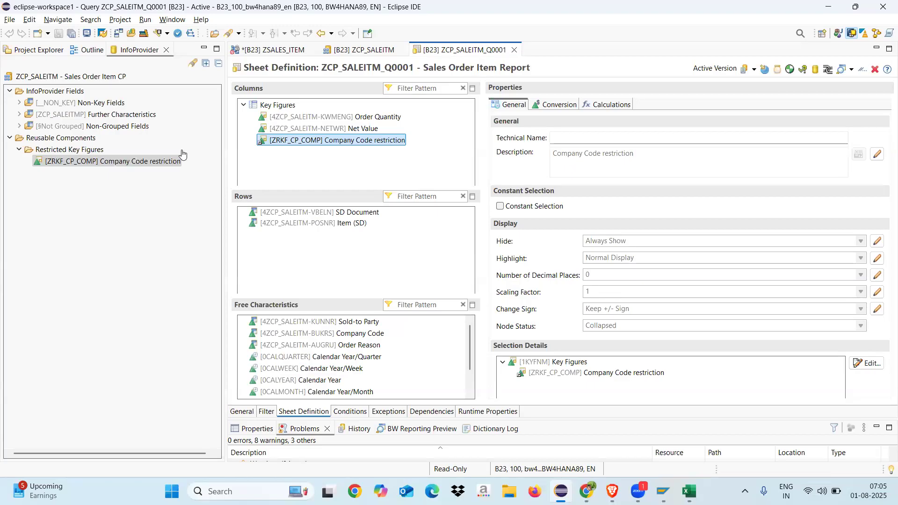
double_click(113, 163)
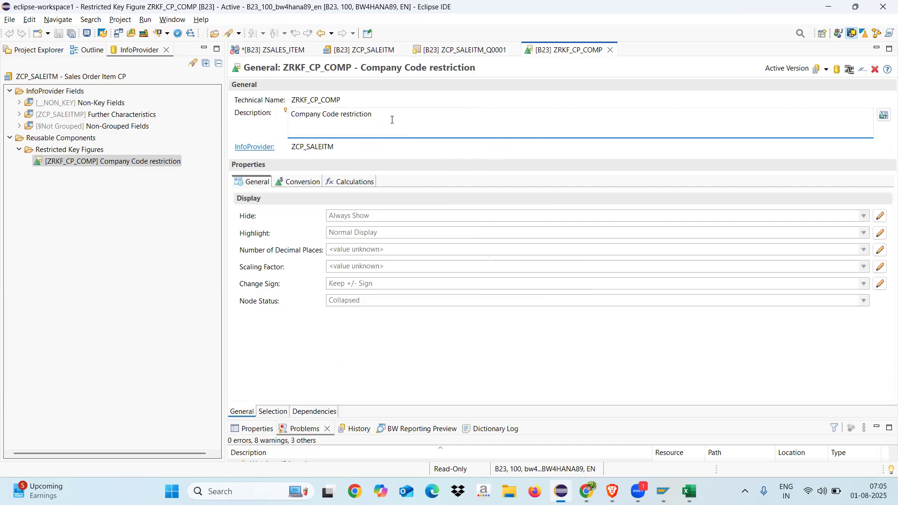
Step: Change the description of restricted key figure ZRKF_CP_COMP to RKF, save it and close its editor
left_click(392, 120)
key("BackSpace")
key("BackSpace")
key("BackSpace")
key("BackSpace")
key("BackSpace")
key("BackSpace")
key("BackSpace")
key("BackSpace")
key("BackSpace")
key("BackSpace")
key("BackSpace")
key("BackSpace")
key("BackSpace")
key("BackSpace")
key("BackSpace")
key("BackSpace")
type("RKF")
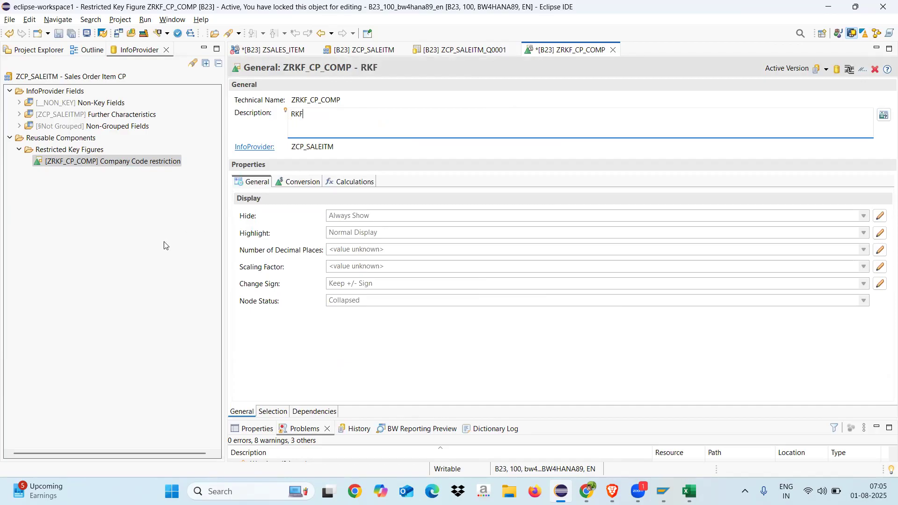
left_click(164, 246)
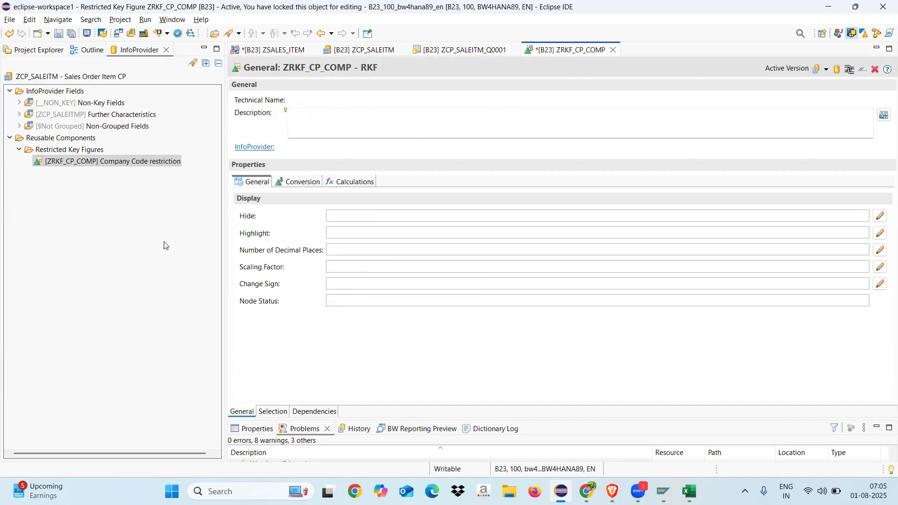
left_click(60, 35)
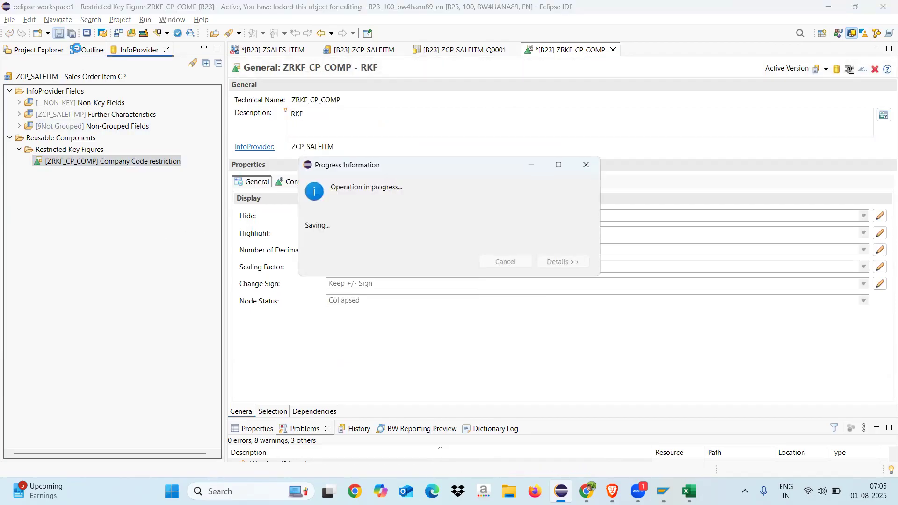
left_click(610, 50)
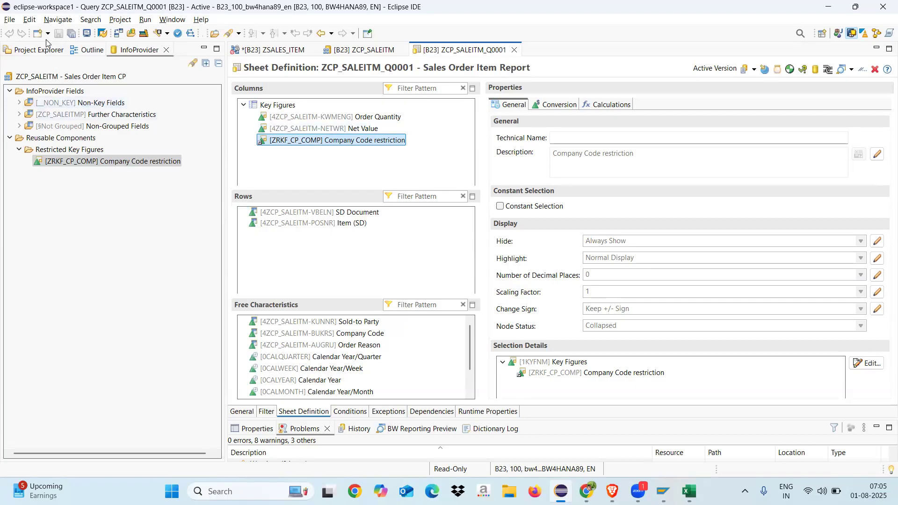
Step: Reopen the restricted key figure ZRKF_CP_COMP, save it again with the description RKF and close its editor
left_click(76, 163)
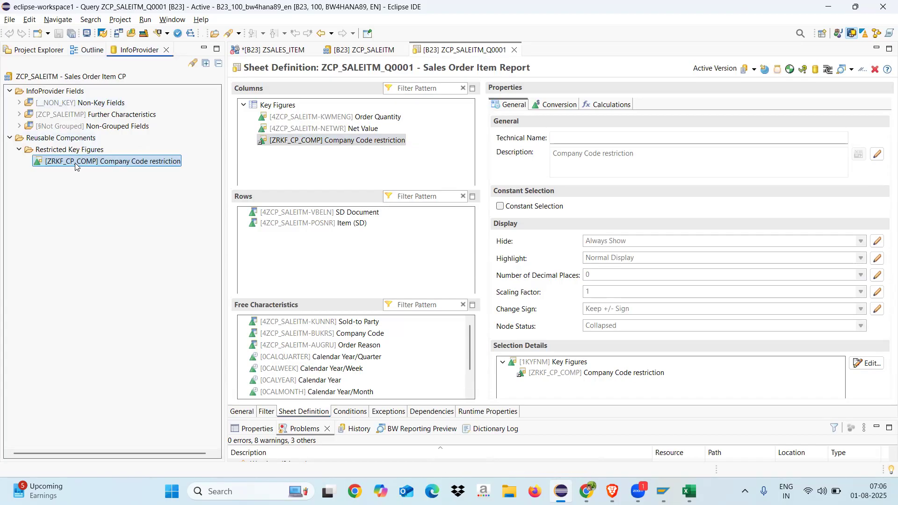
double_click(75, 163)
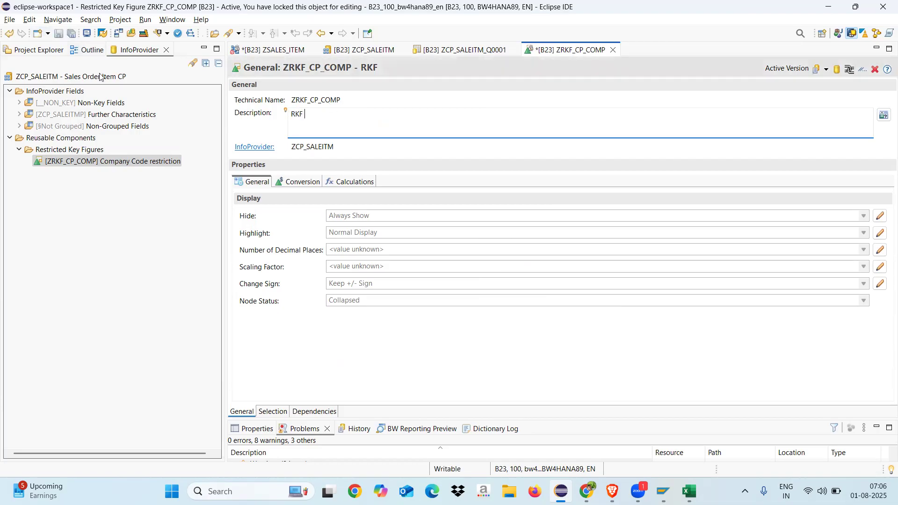
left_click(58, 36)
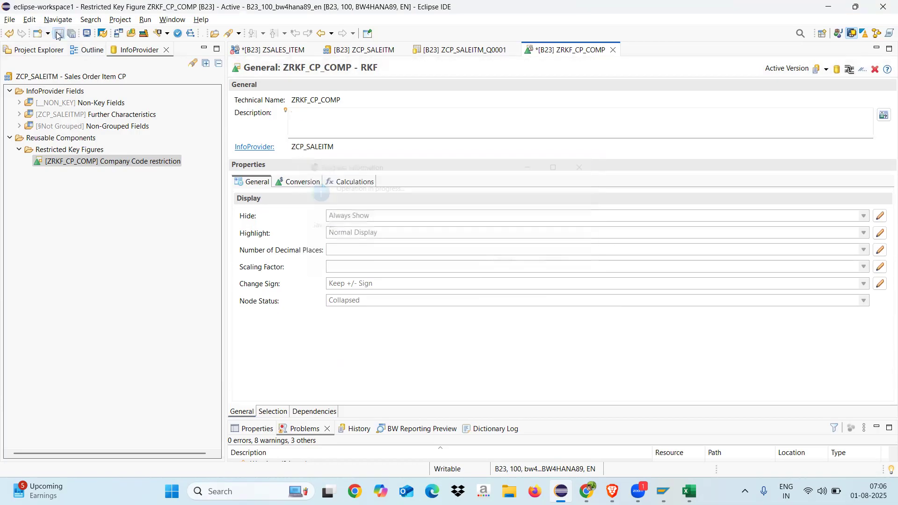
left_click(82, 161)
left_click(393, 123)
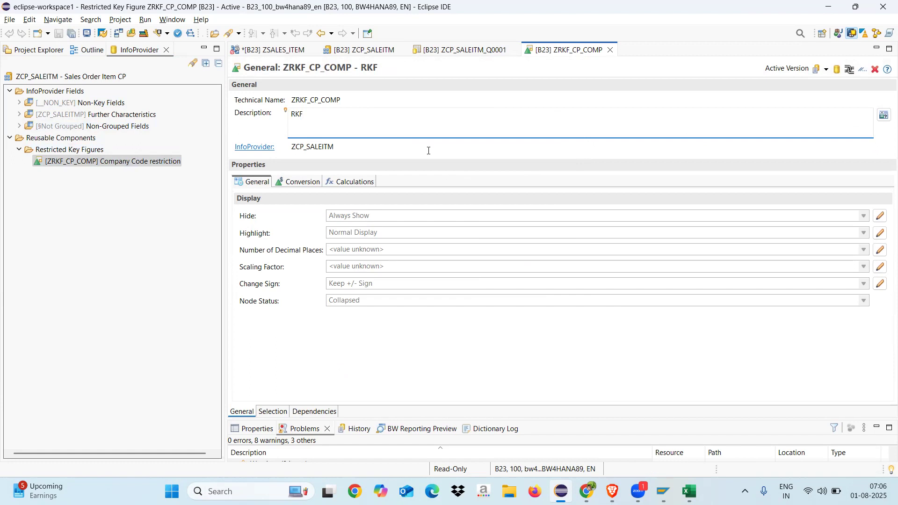
left_click(609, 50)
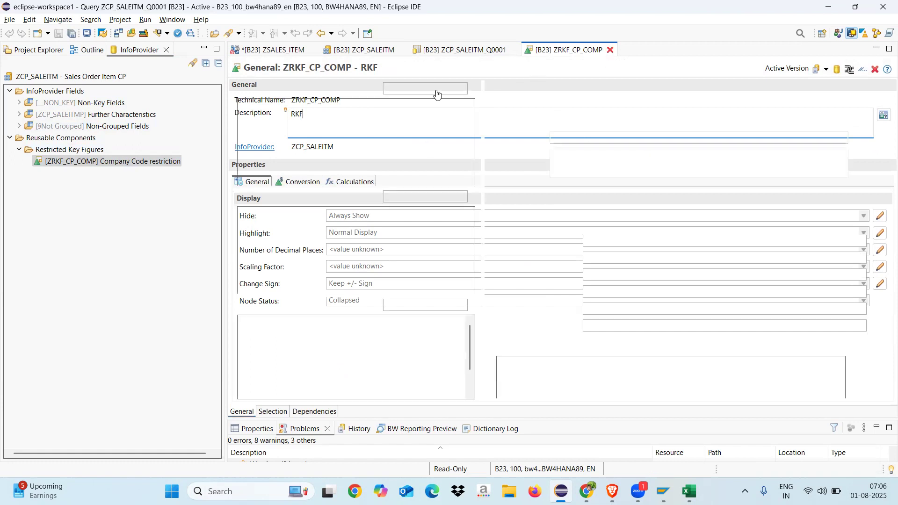
Step: Close query ZCP_SALEITM_Q0001 and reopen it from the project tree at its sheet definition
left_click(515, 50)
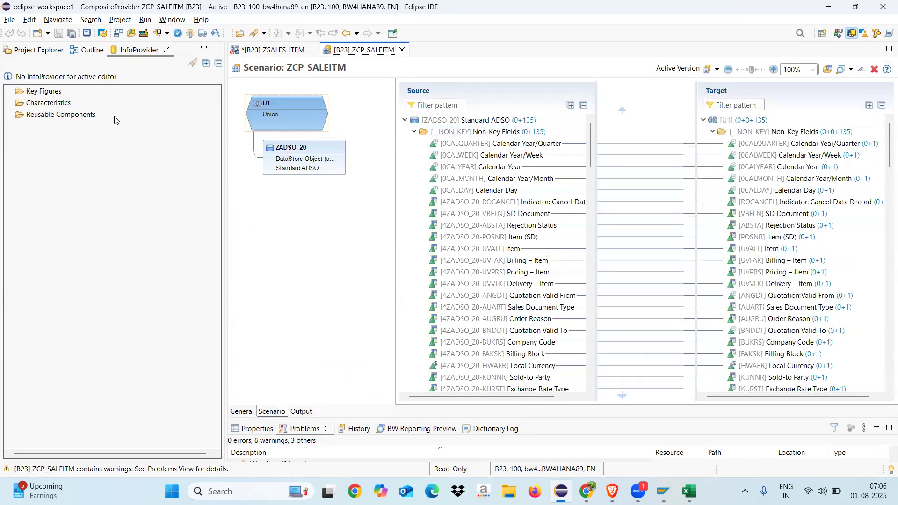
left_click(37, 50)
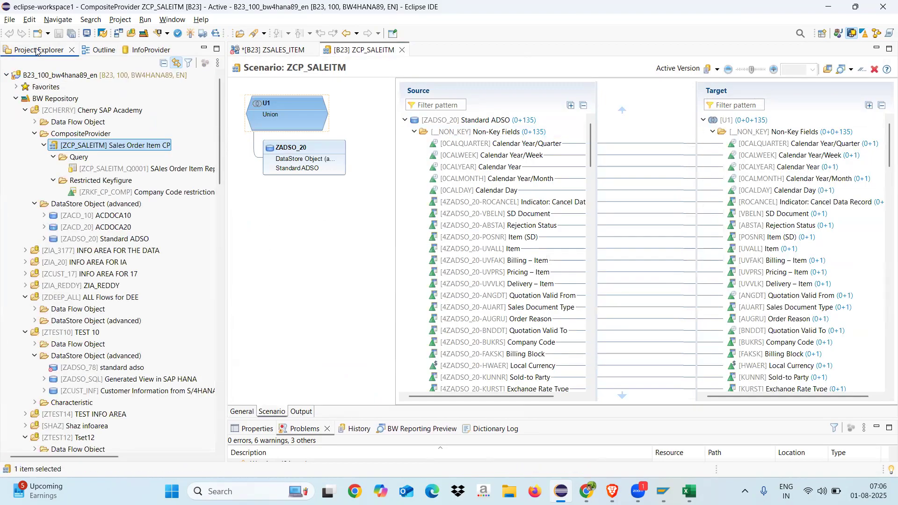
double_click(106, 170)
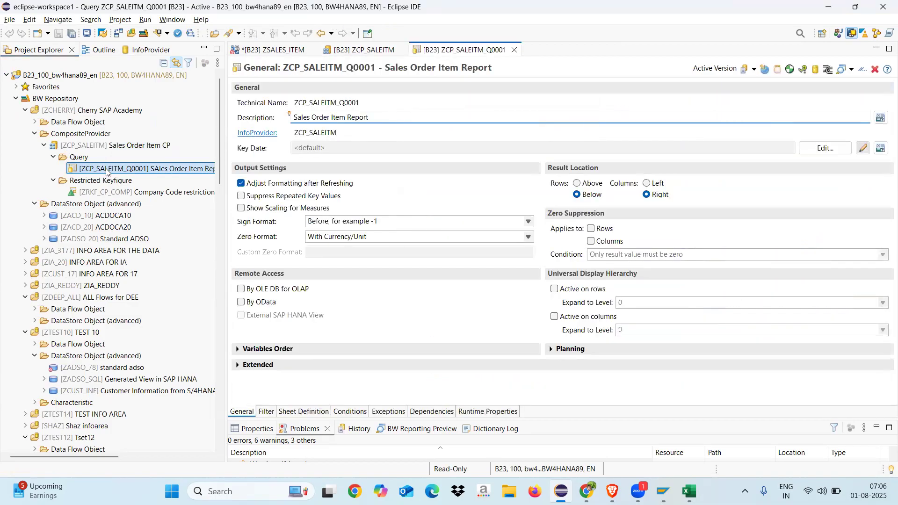
left_click(305, 412)
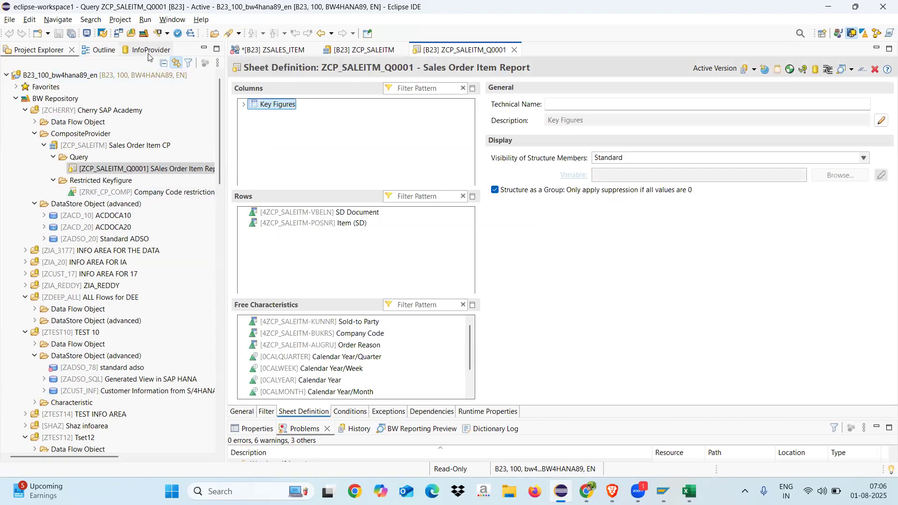
Step: Check the description of ZRKF_CP_COMP among the InfoProvider's reusable components and within the query's Key Figures columns
left_click(149, 50)
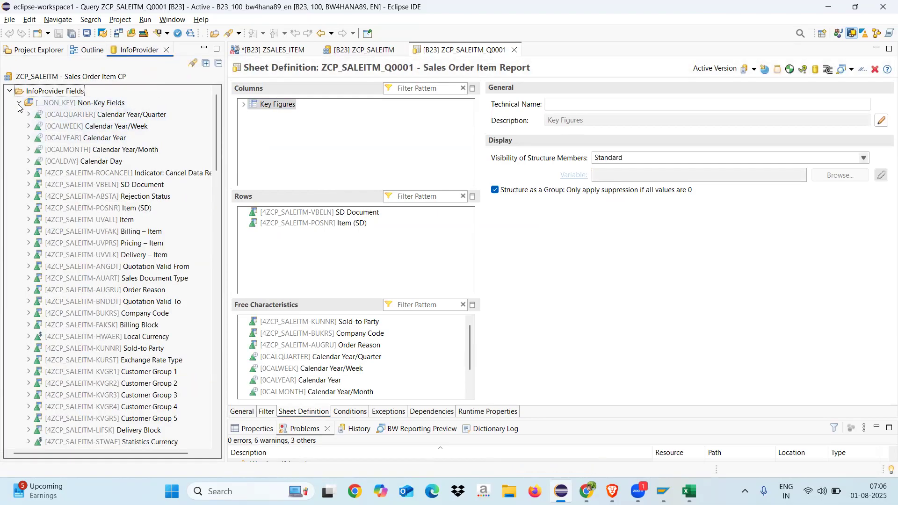
left_click(19, 102)
left_click(20, 197)
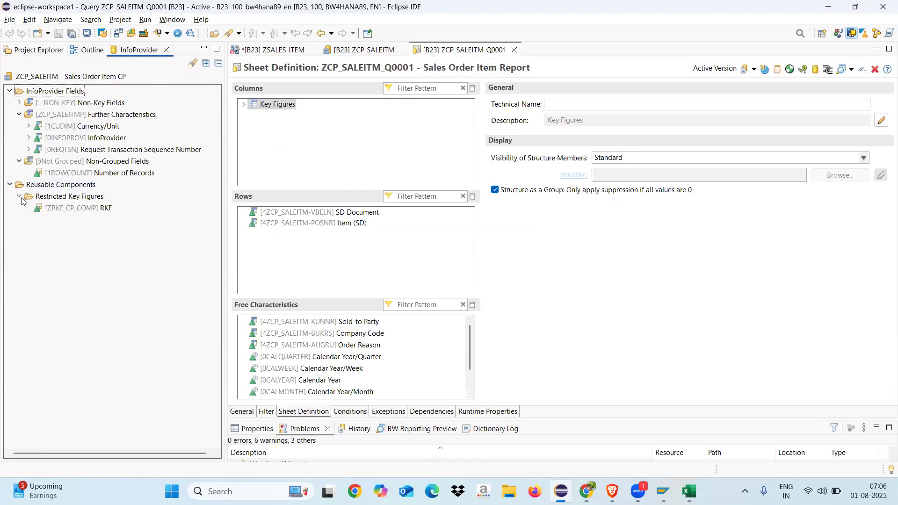
left_click(82, 210)
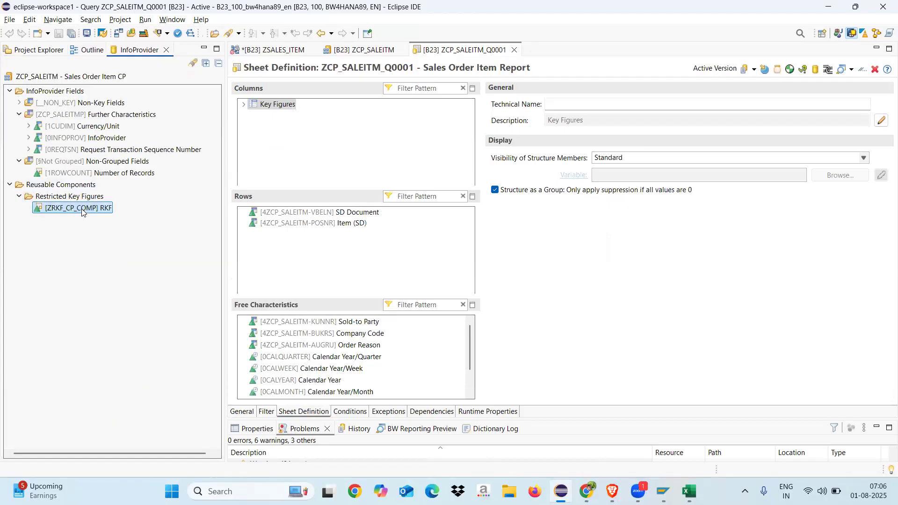
left_click_drag(82, 210, 247, 106)
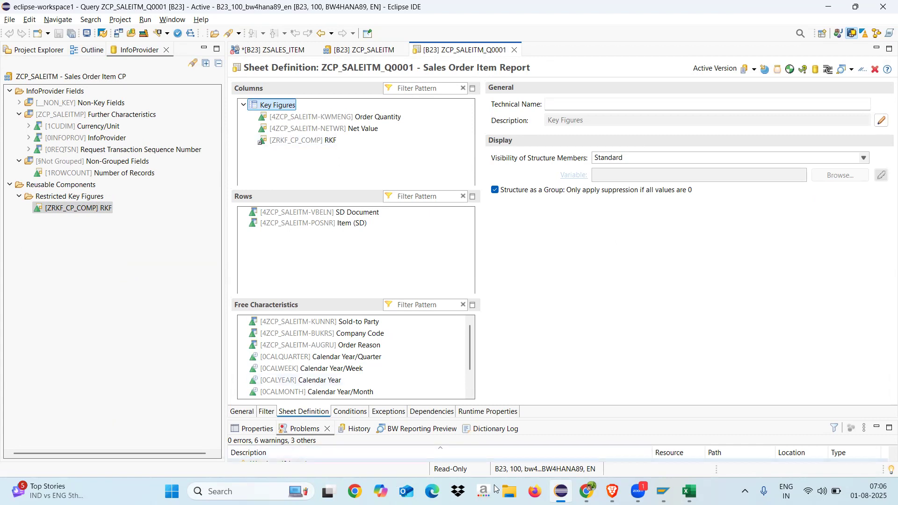
Step: Switch to the Sales Order Item Report preview in the browser and reload it with the renamed key figure
left_click(612, 491)
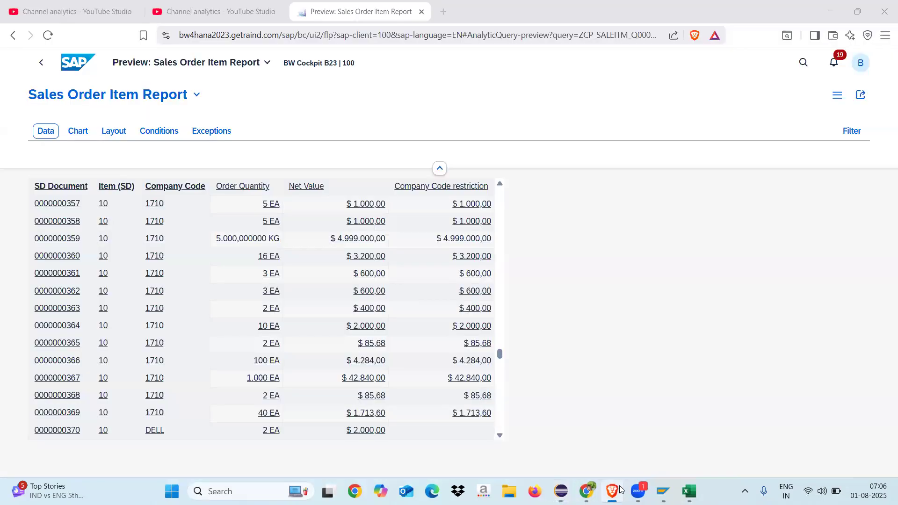
left_click(49, 36)
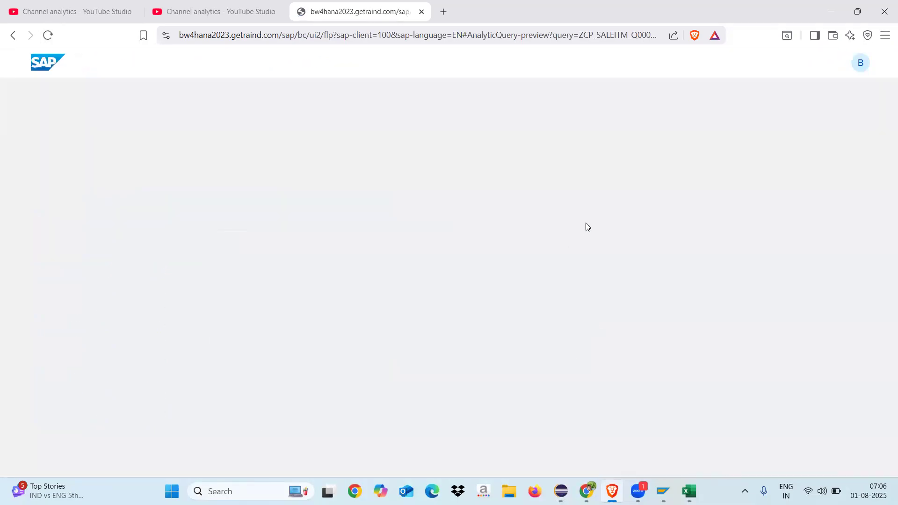